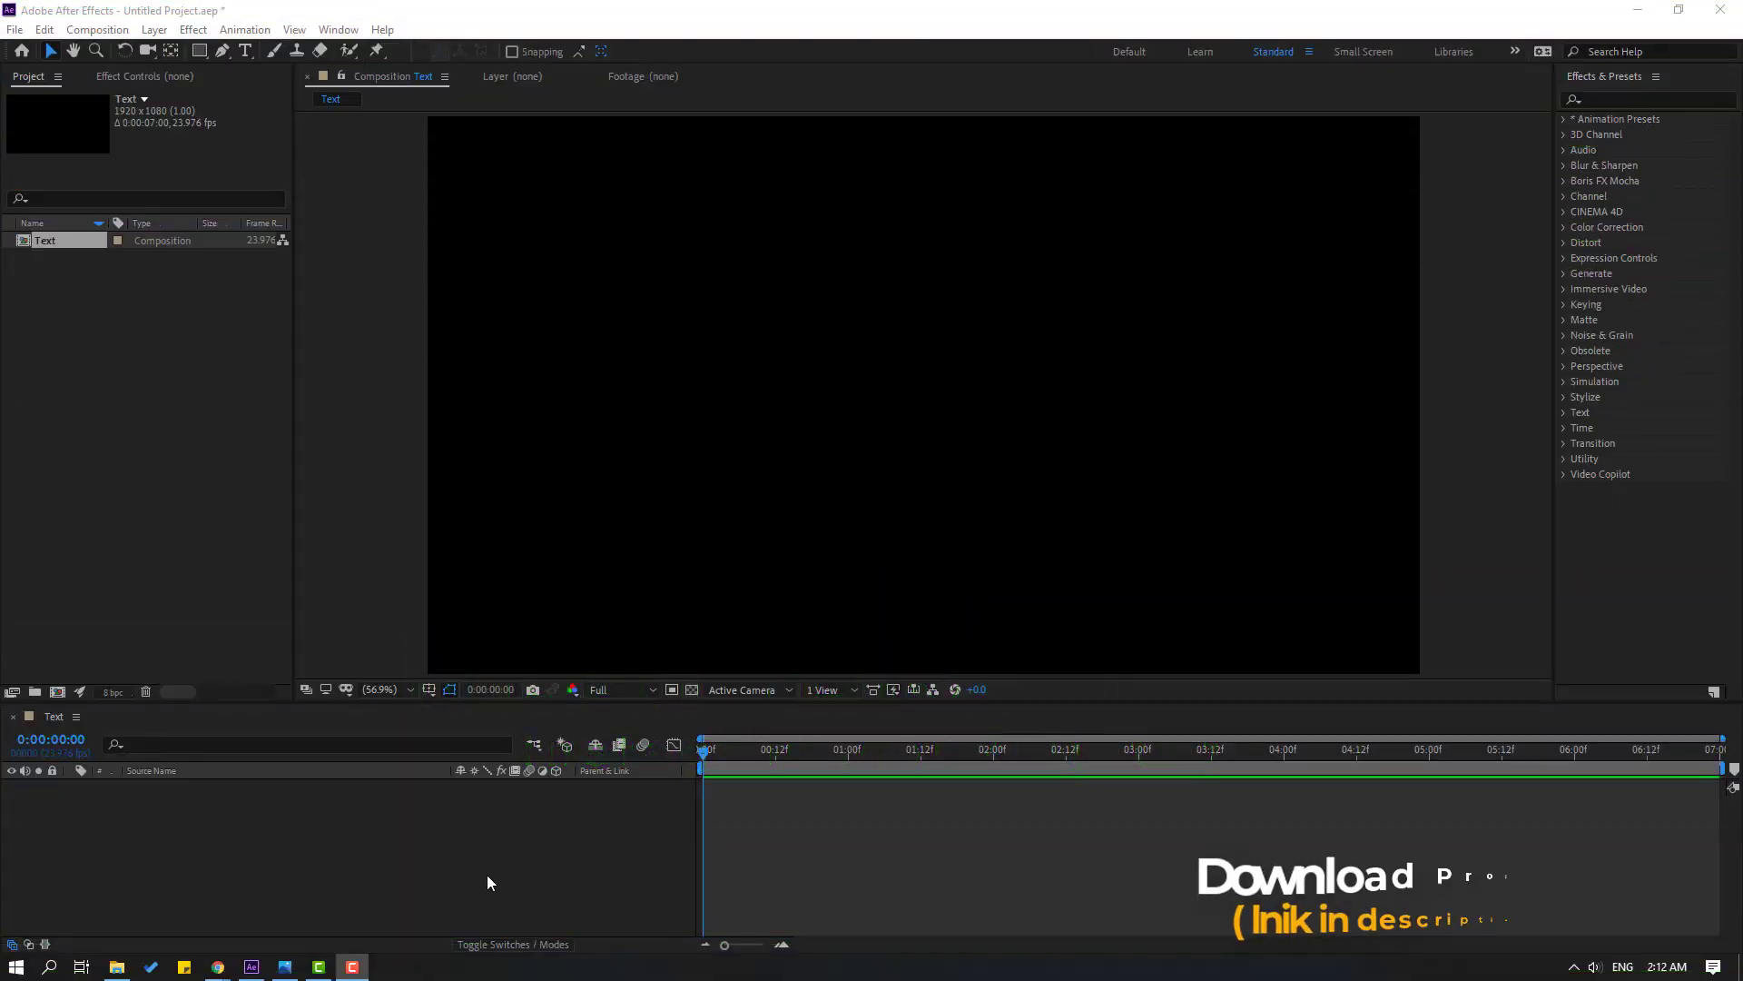
Create a new solid layer named BG
right_click(319, 805)
mouse_move(447, 606)
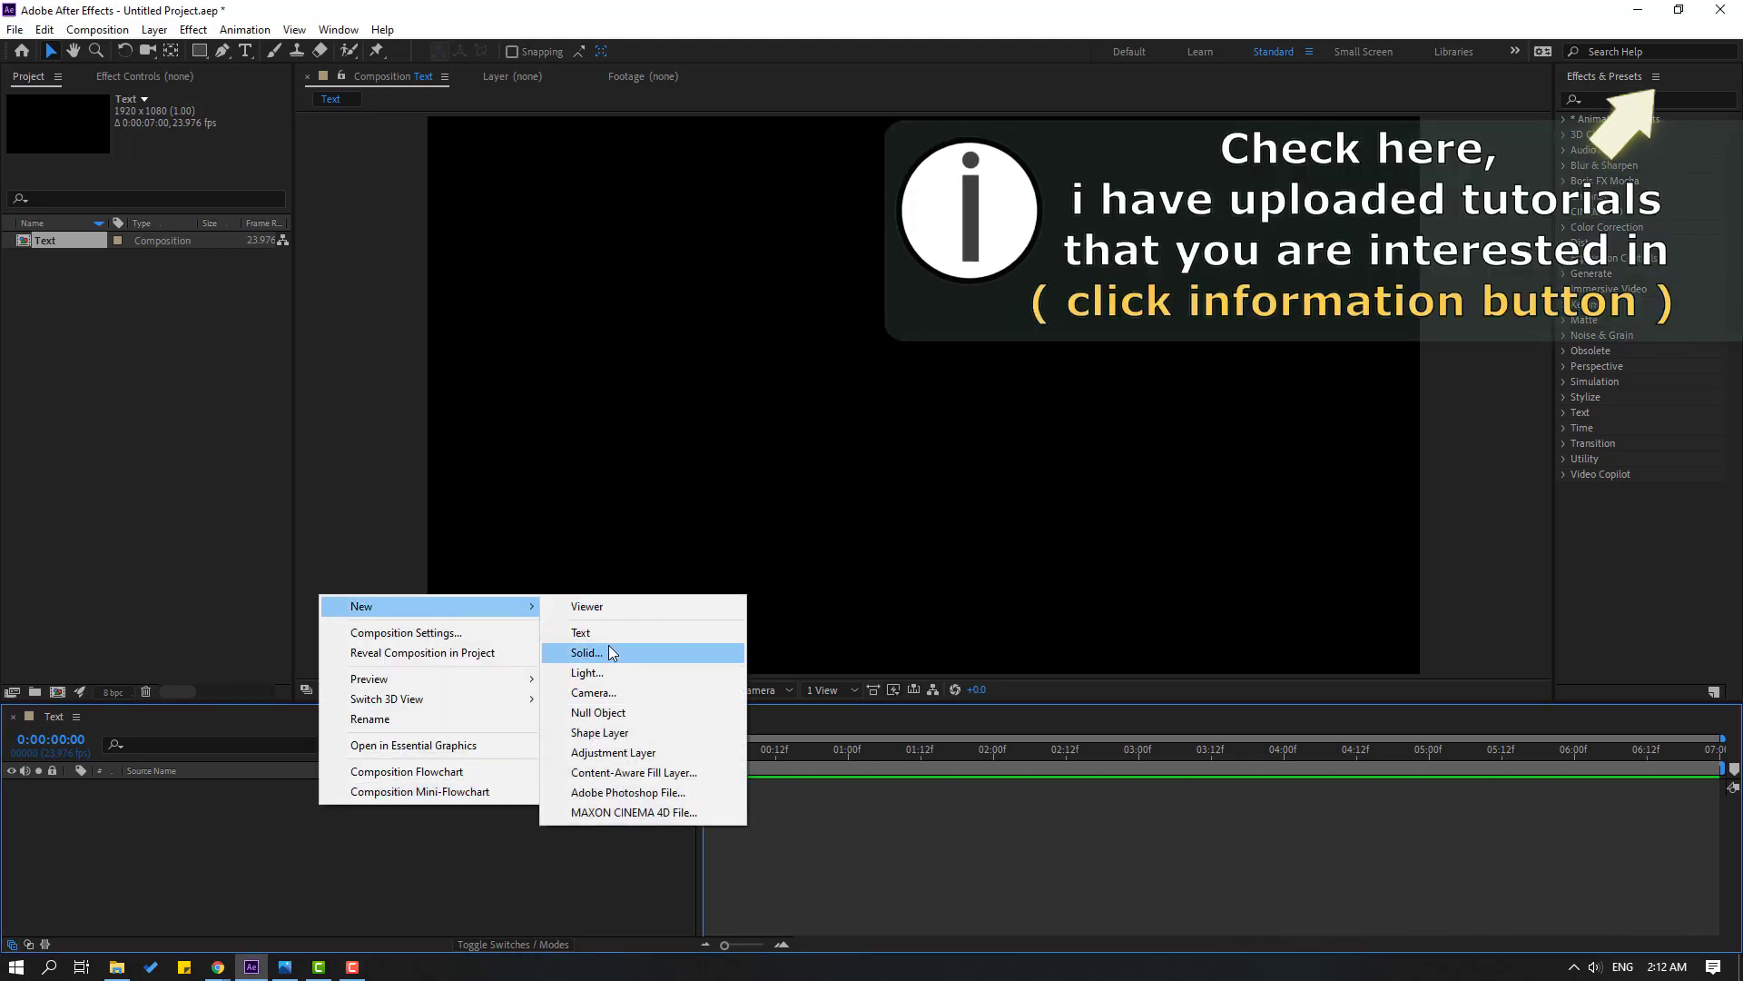
left_click(607, 652)
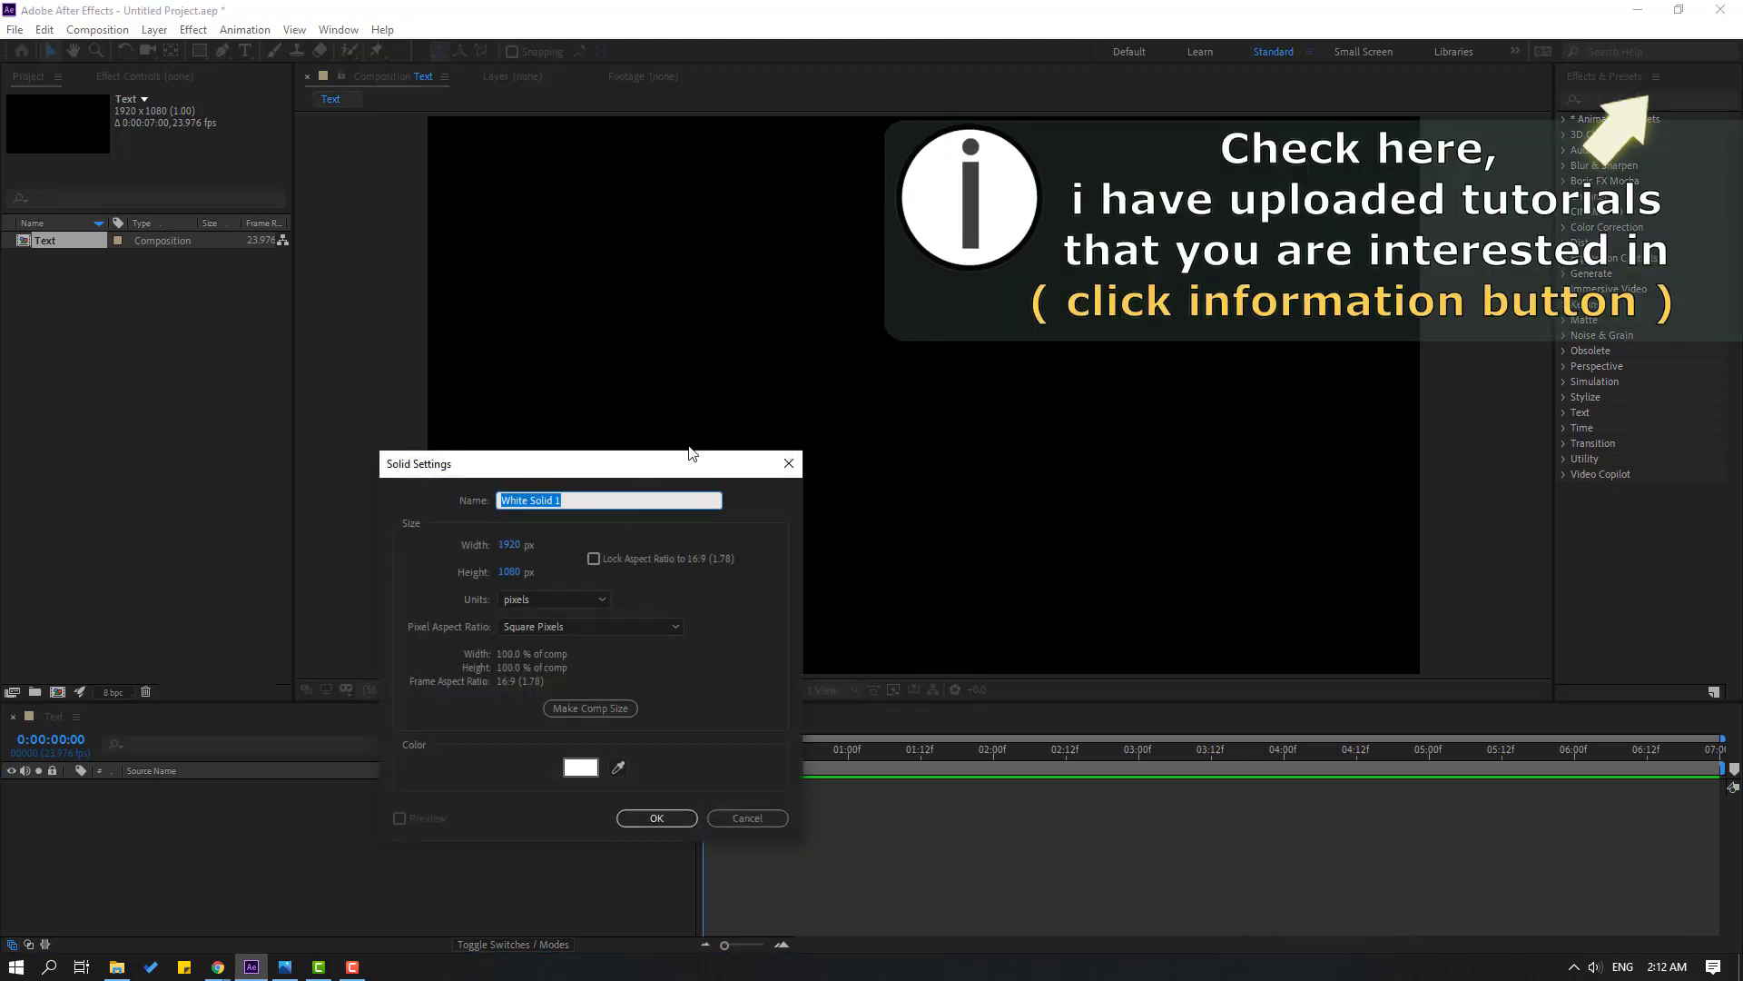
left_click_drag(693, 463, 753, 440)
type("B")
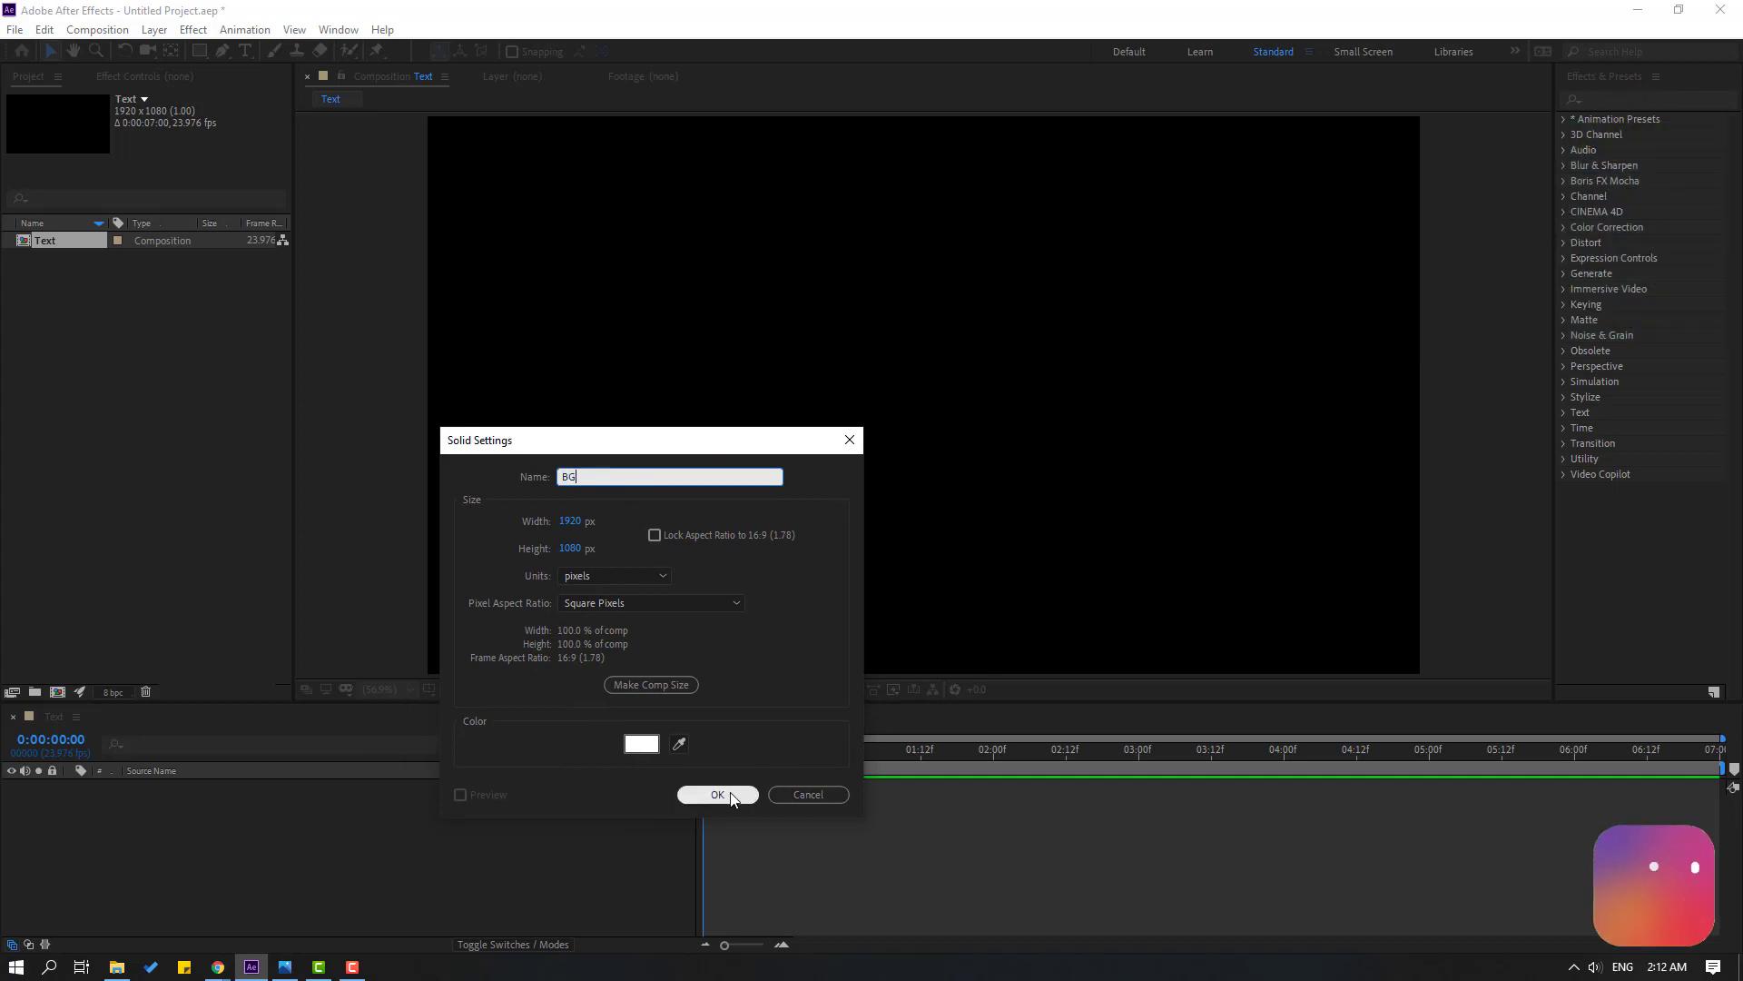
type("G")
left_click(717, 794)
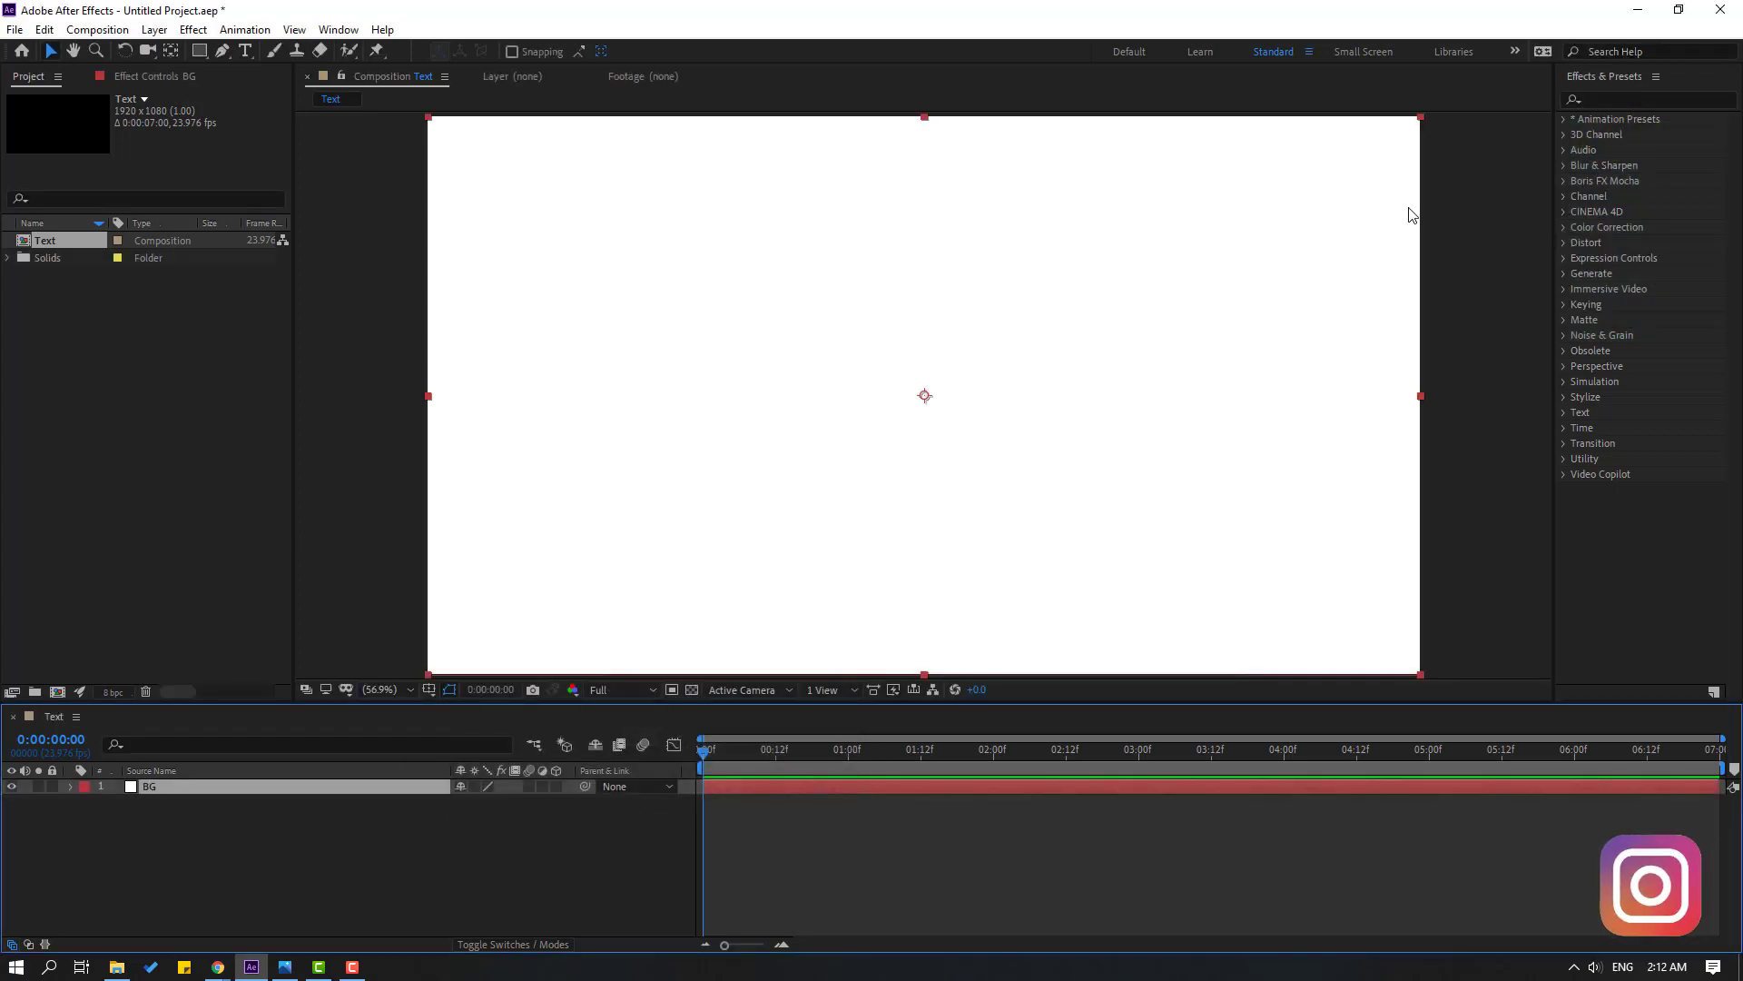
Apply a Fill effect to BG in dark grey #252424 and lock the layer
left_click(1616, 100)
type("fill")
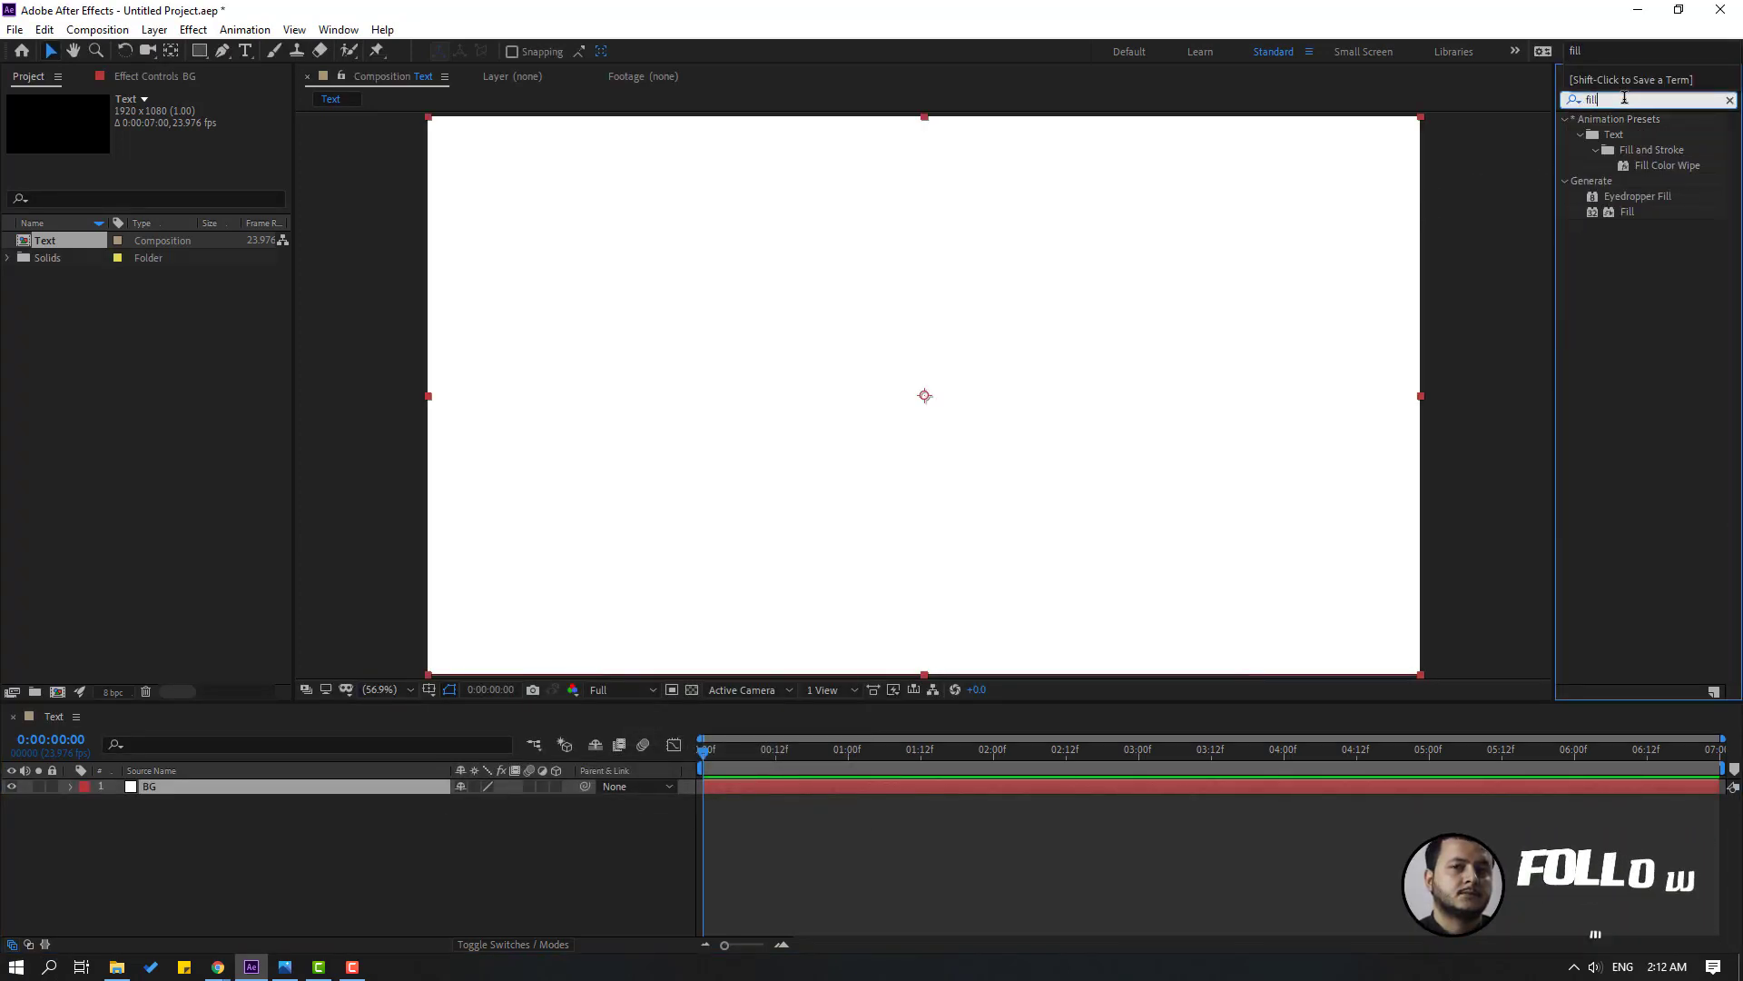
left_click_drag(1625, 211, 173, 790)
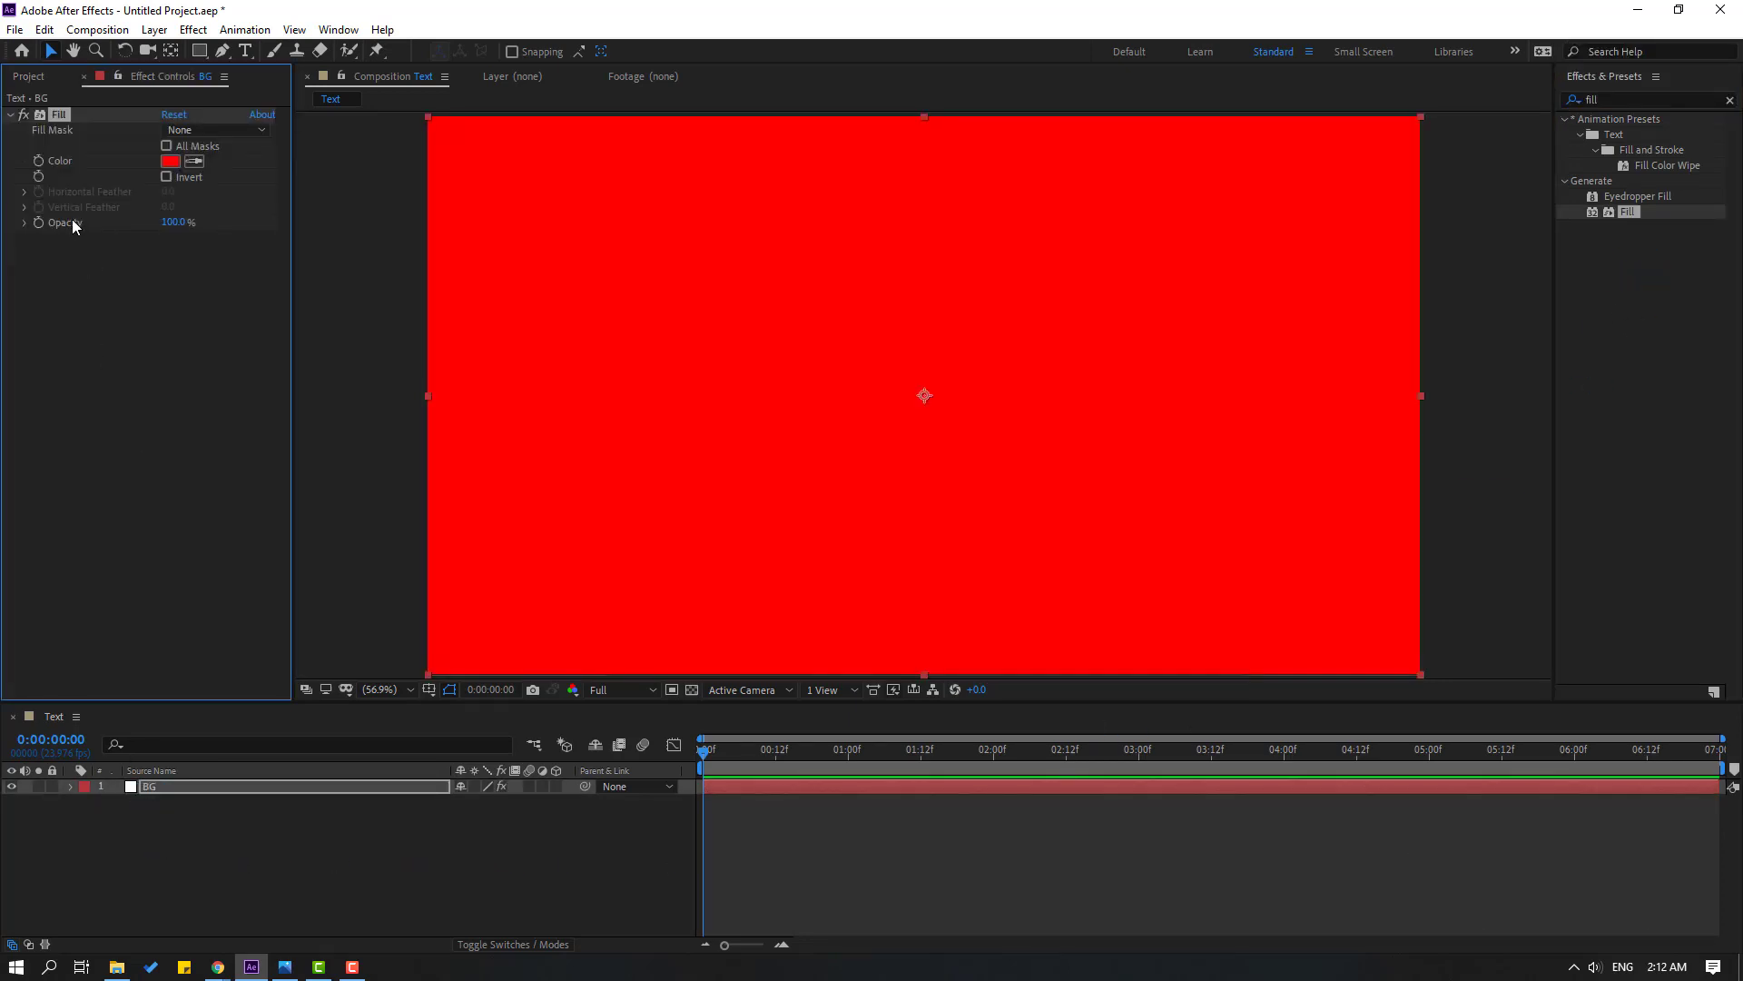
left_click(170, 162)
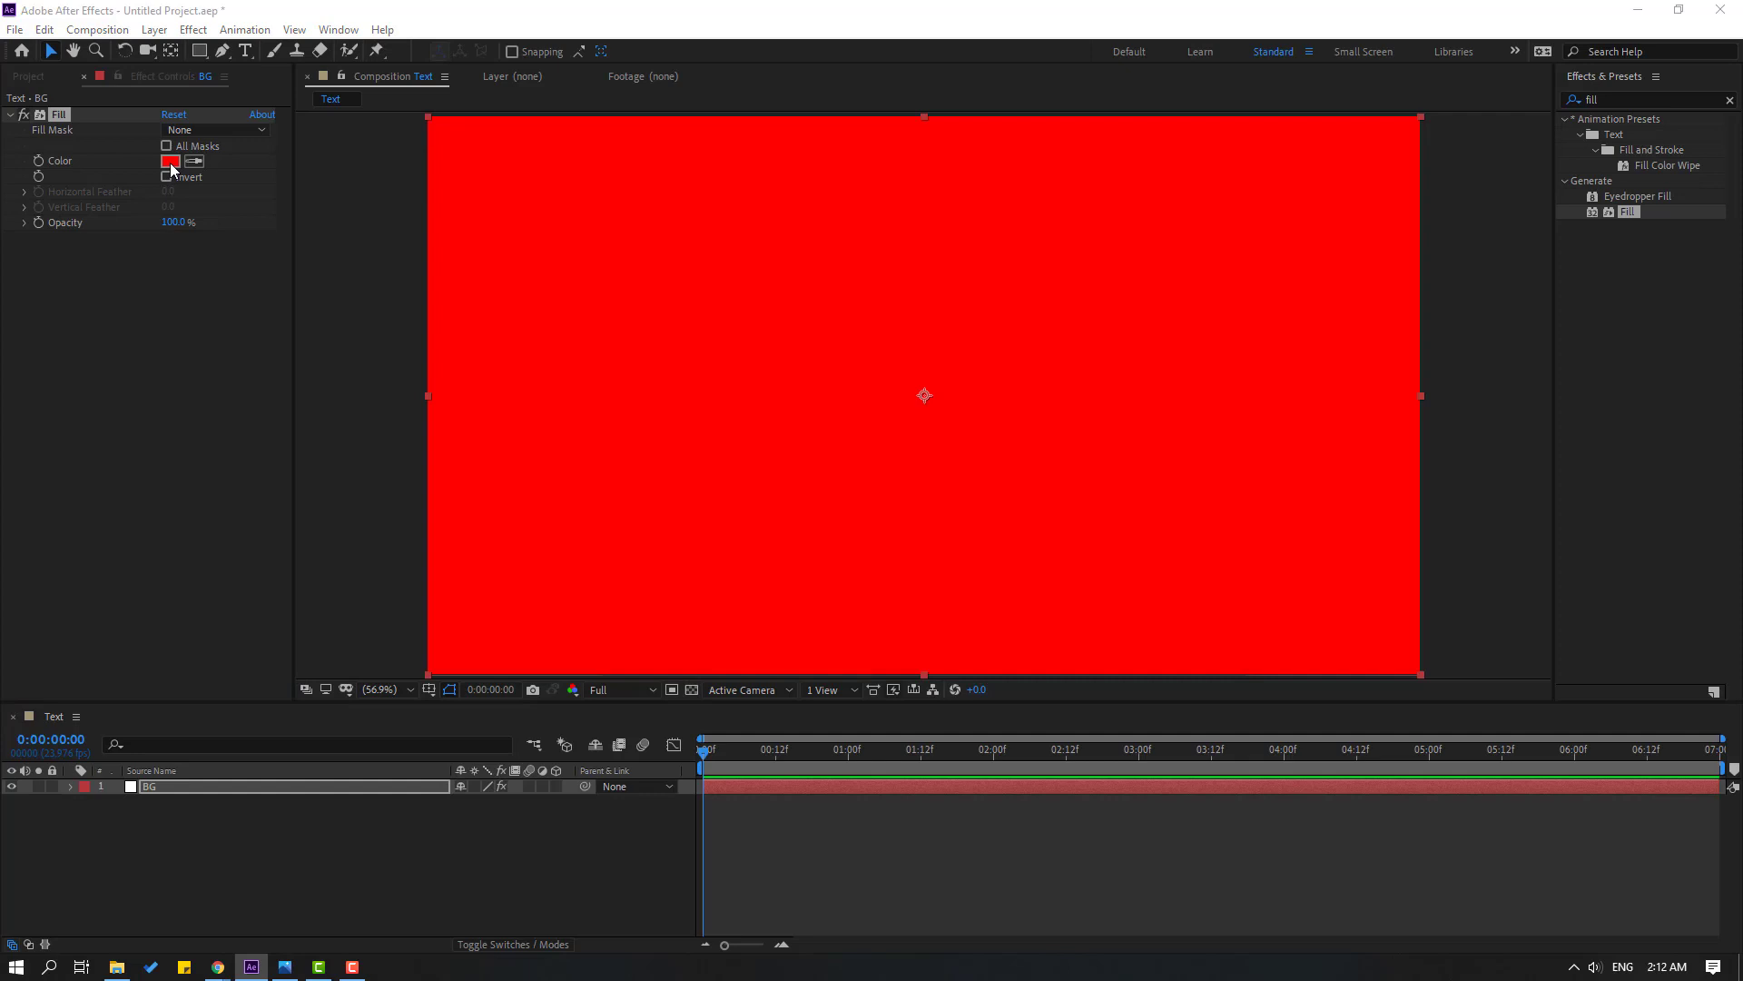
left_click_drag(1098, 682, 935, 576)
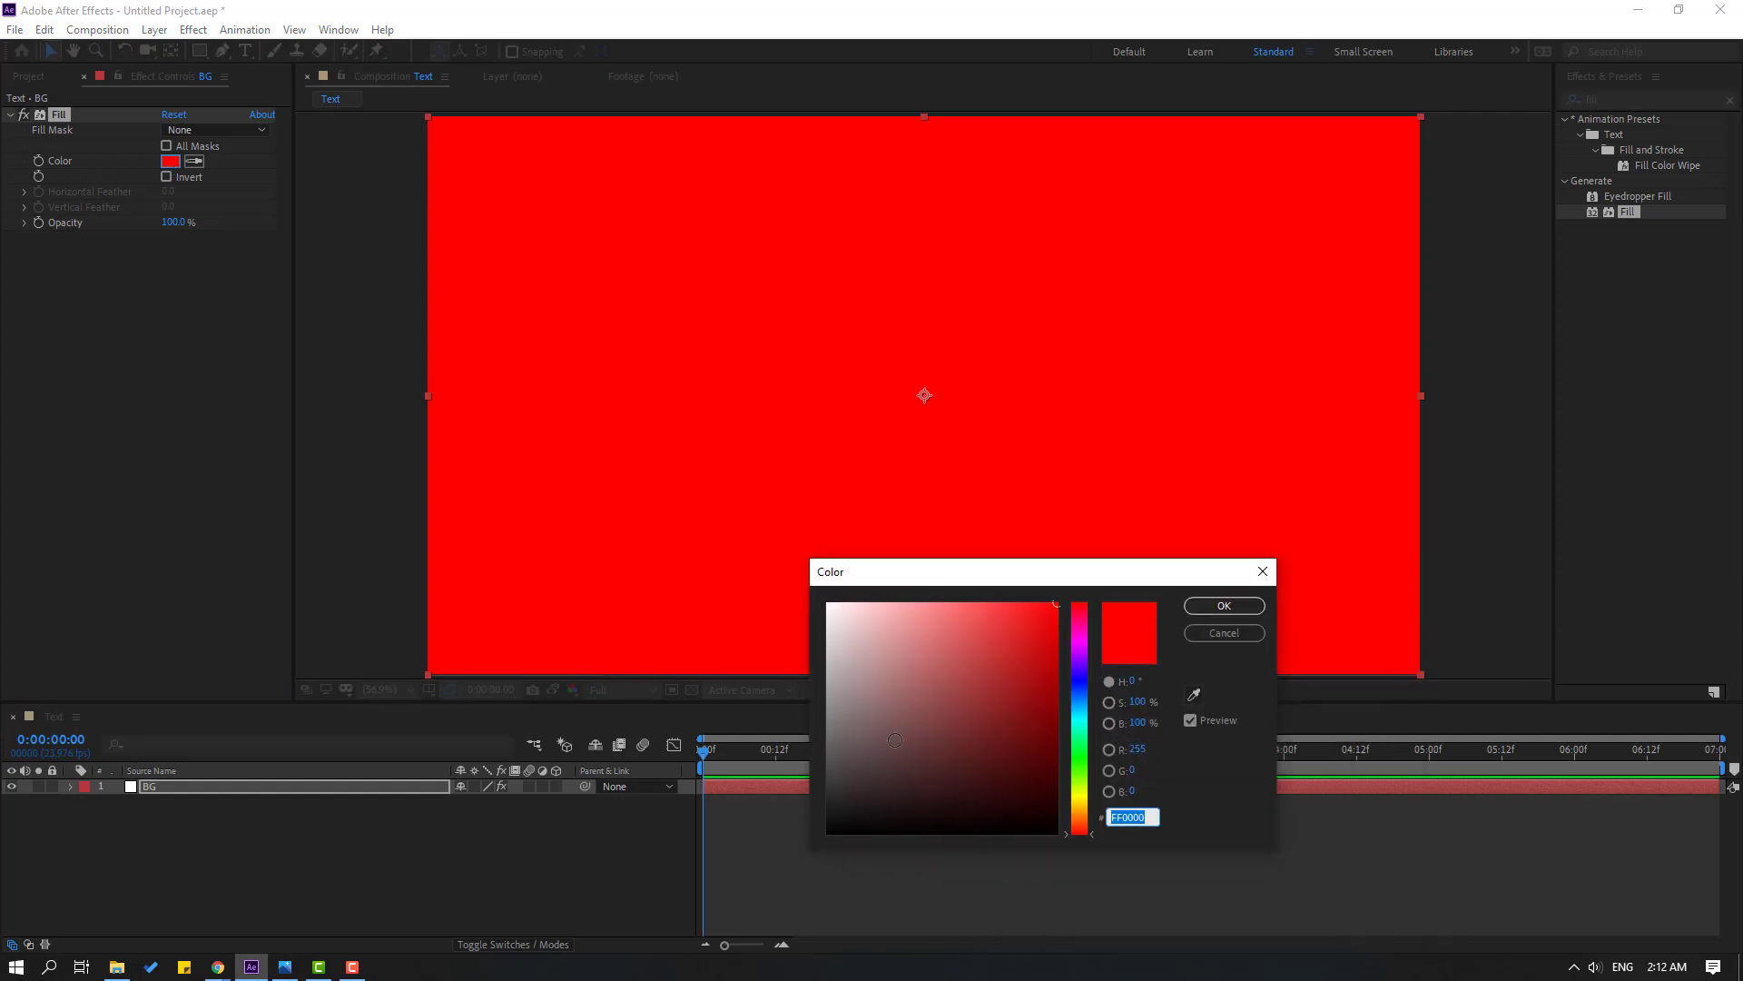
left_click_drag(835, 776, 829, 800)
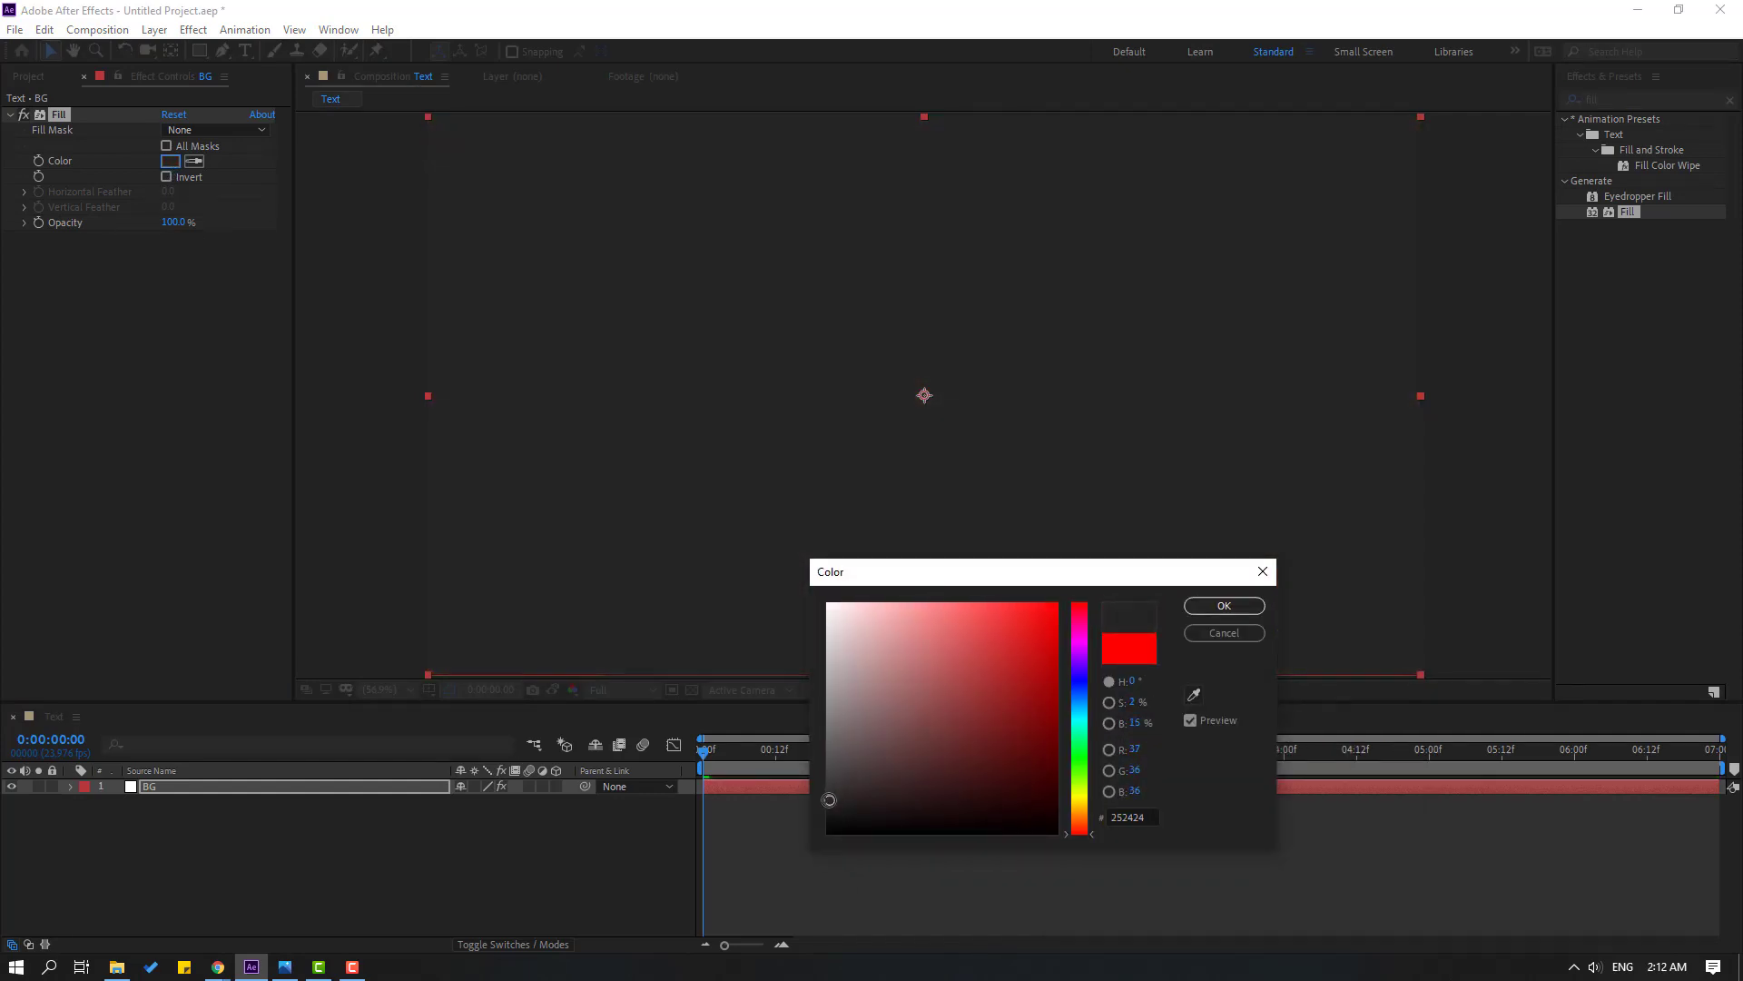
left_click(1224, 606)
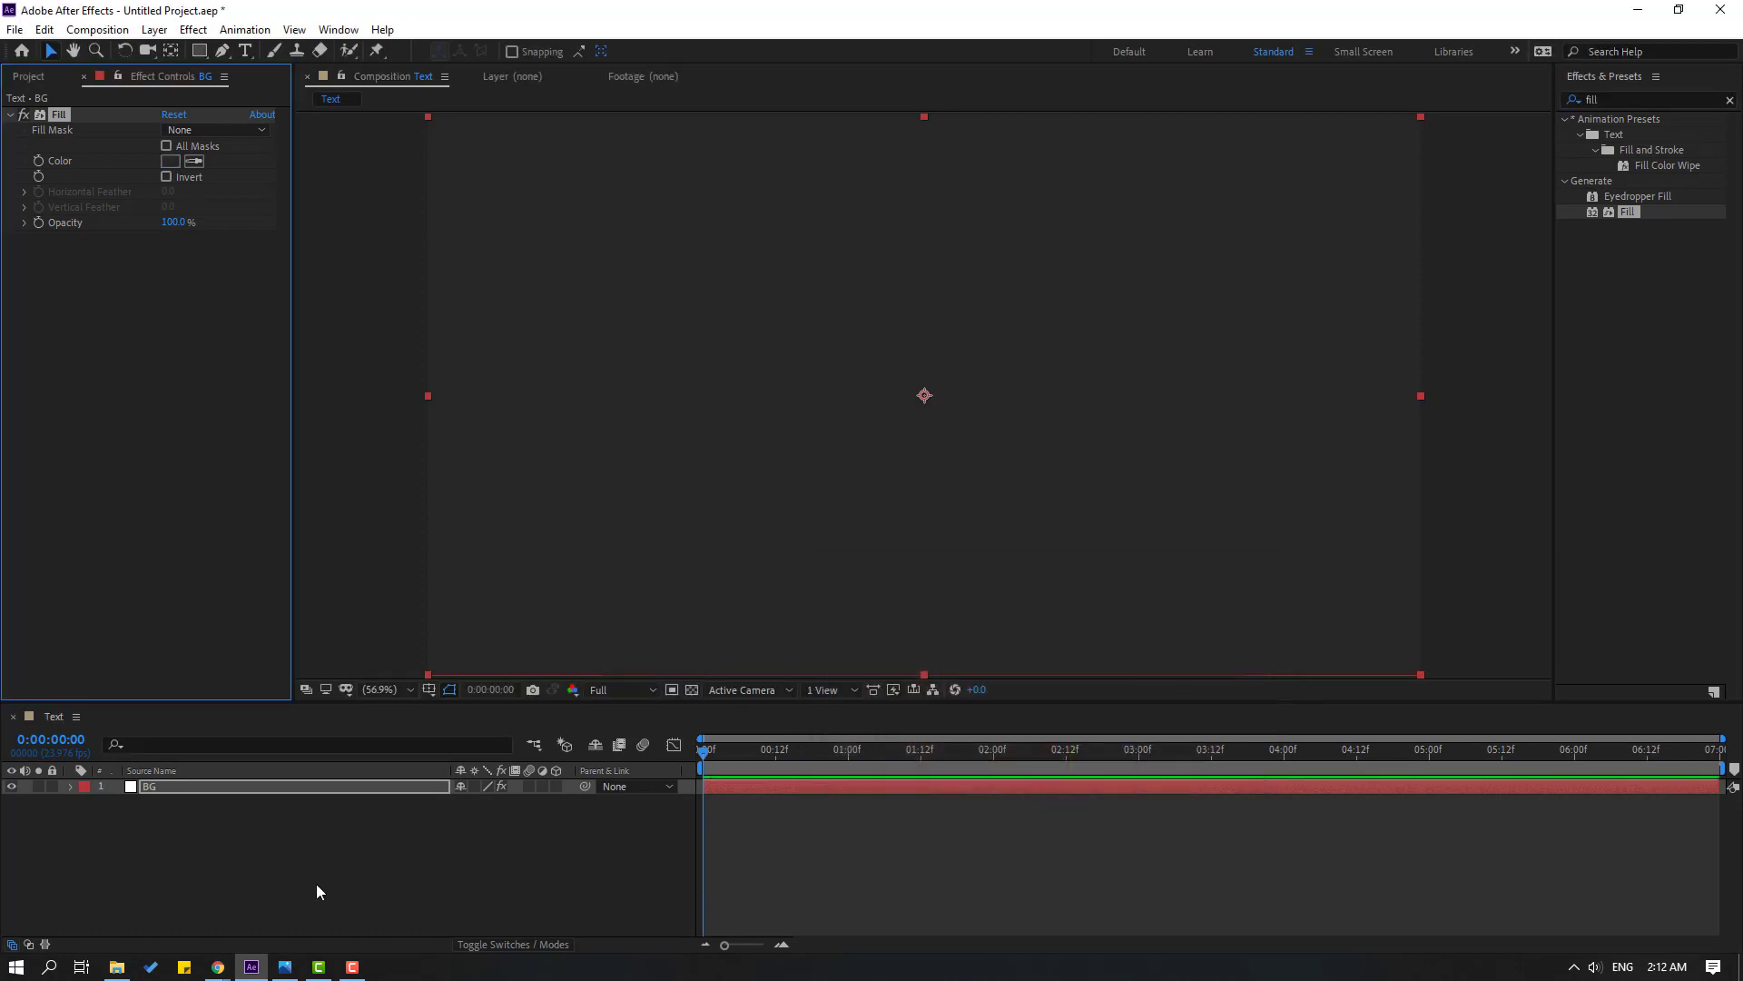
left_click(52, 786)
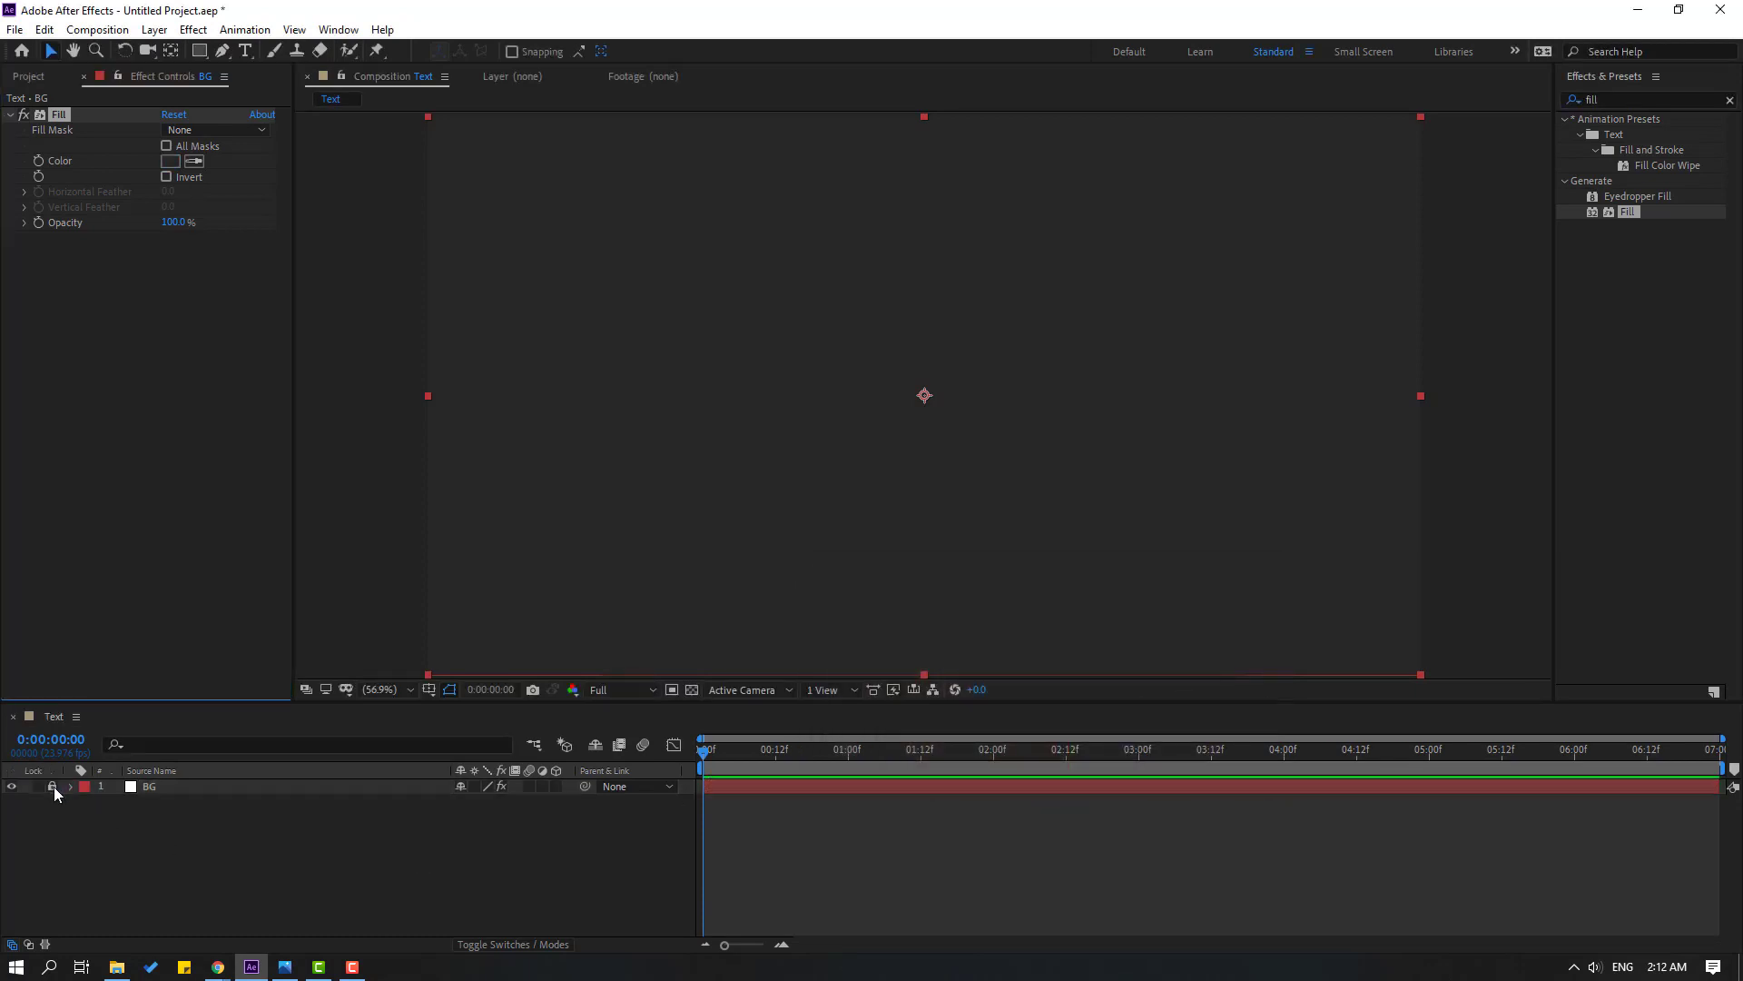
Create a text layer reading the creator's name followed by YOUTUBE CHANNEL
left_click(245, 52)
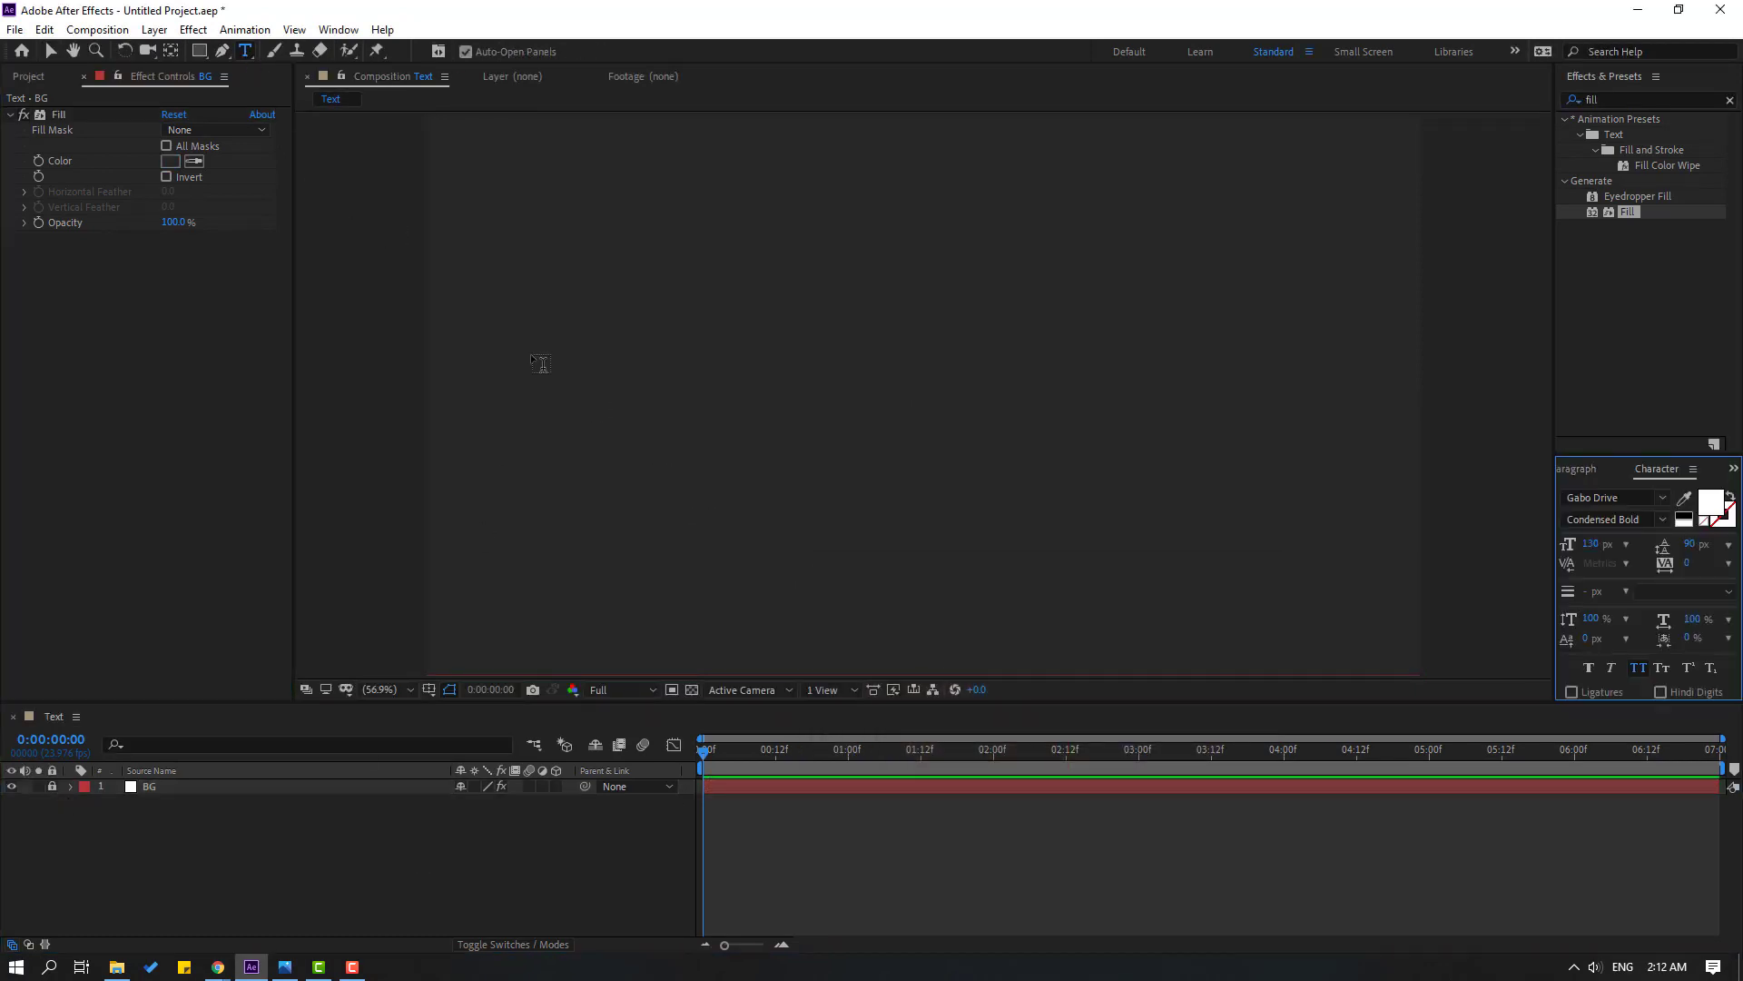
left_click(506, 404)
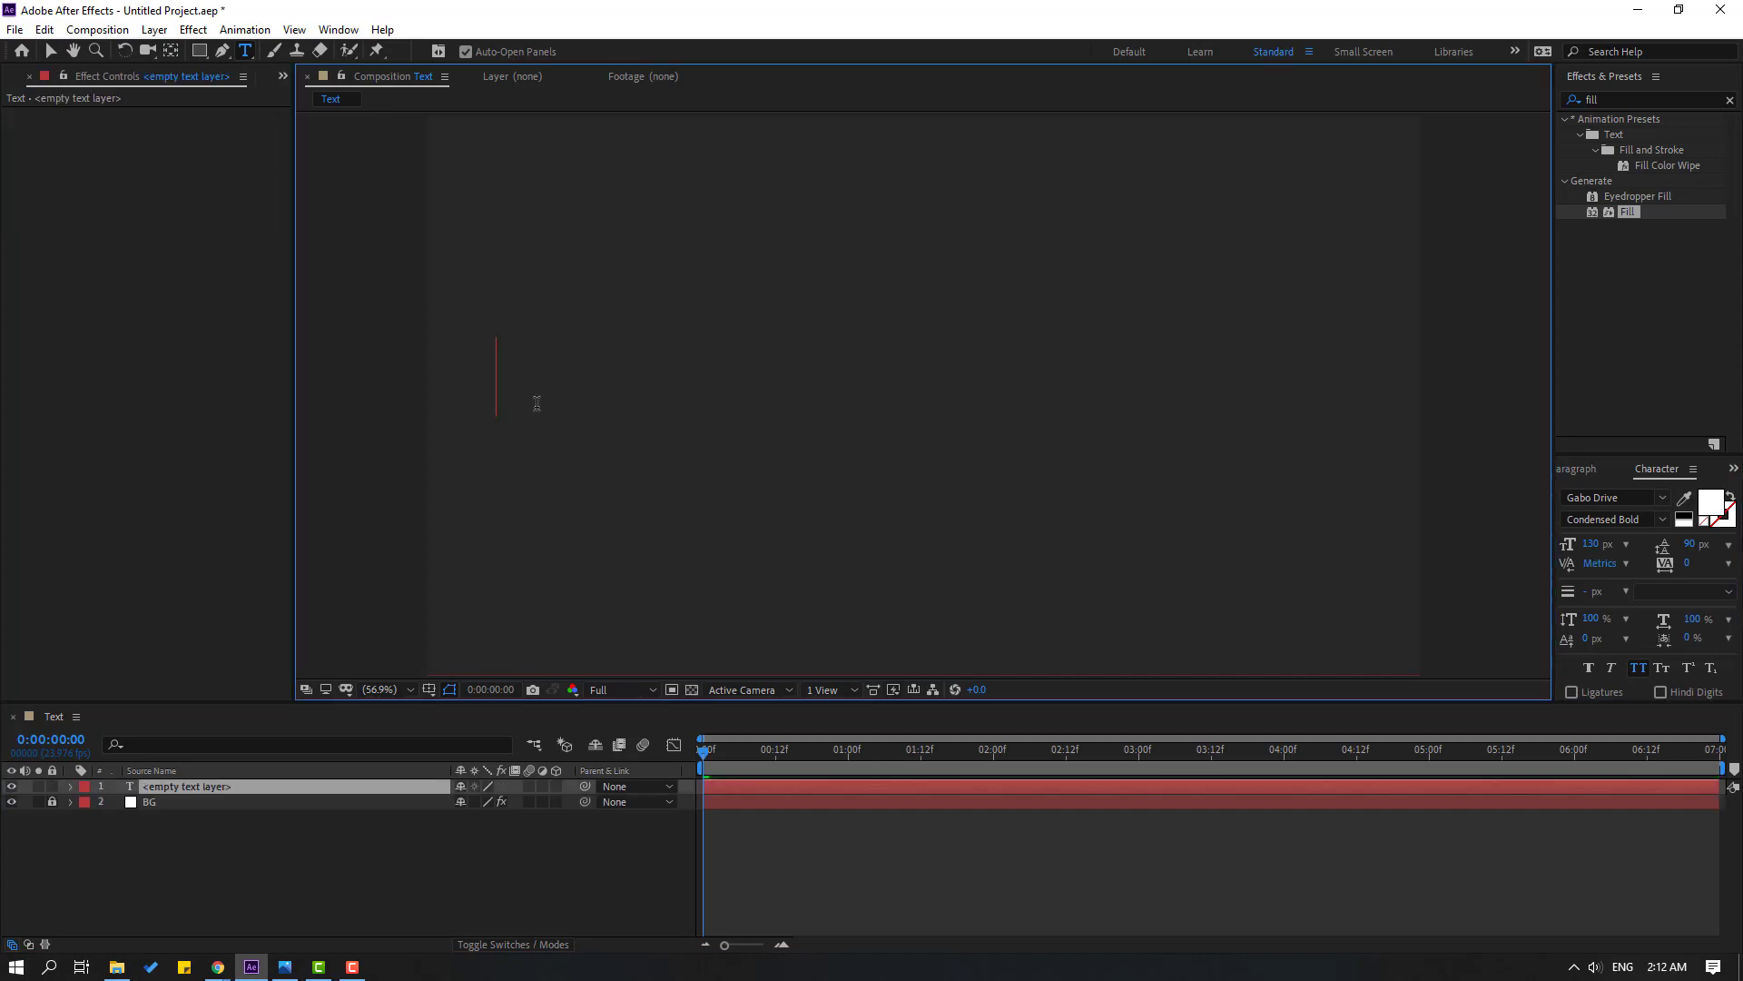
type("NIJA")
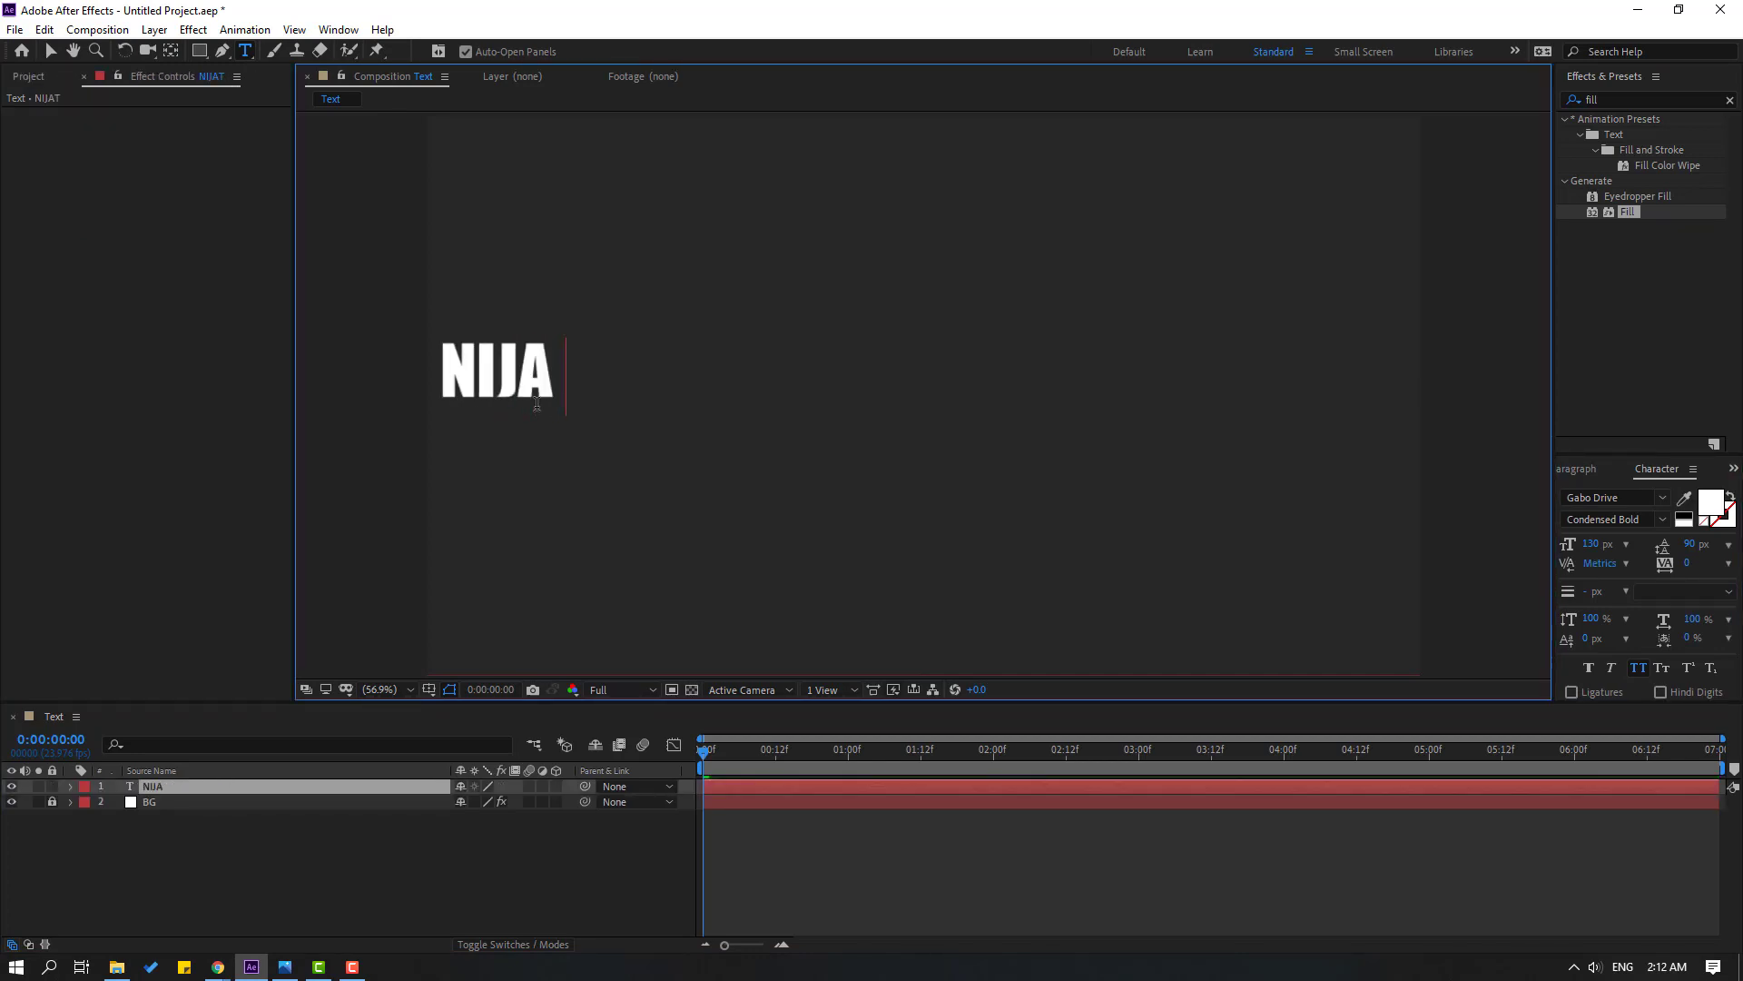
type("T IBRAHIMLI YO")
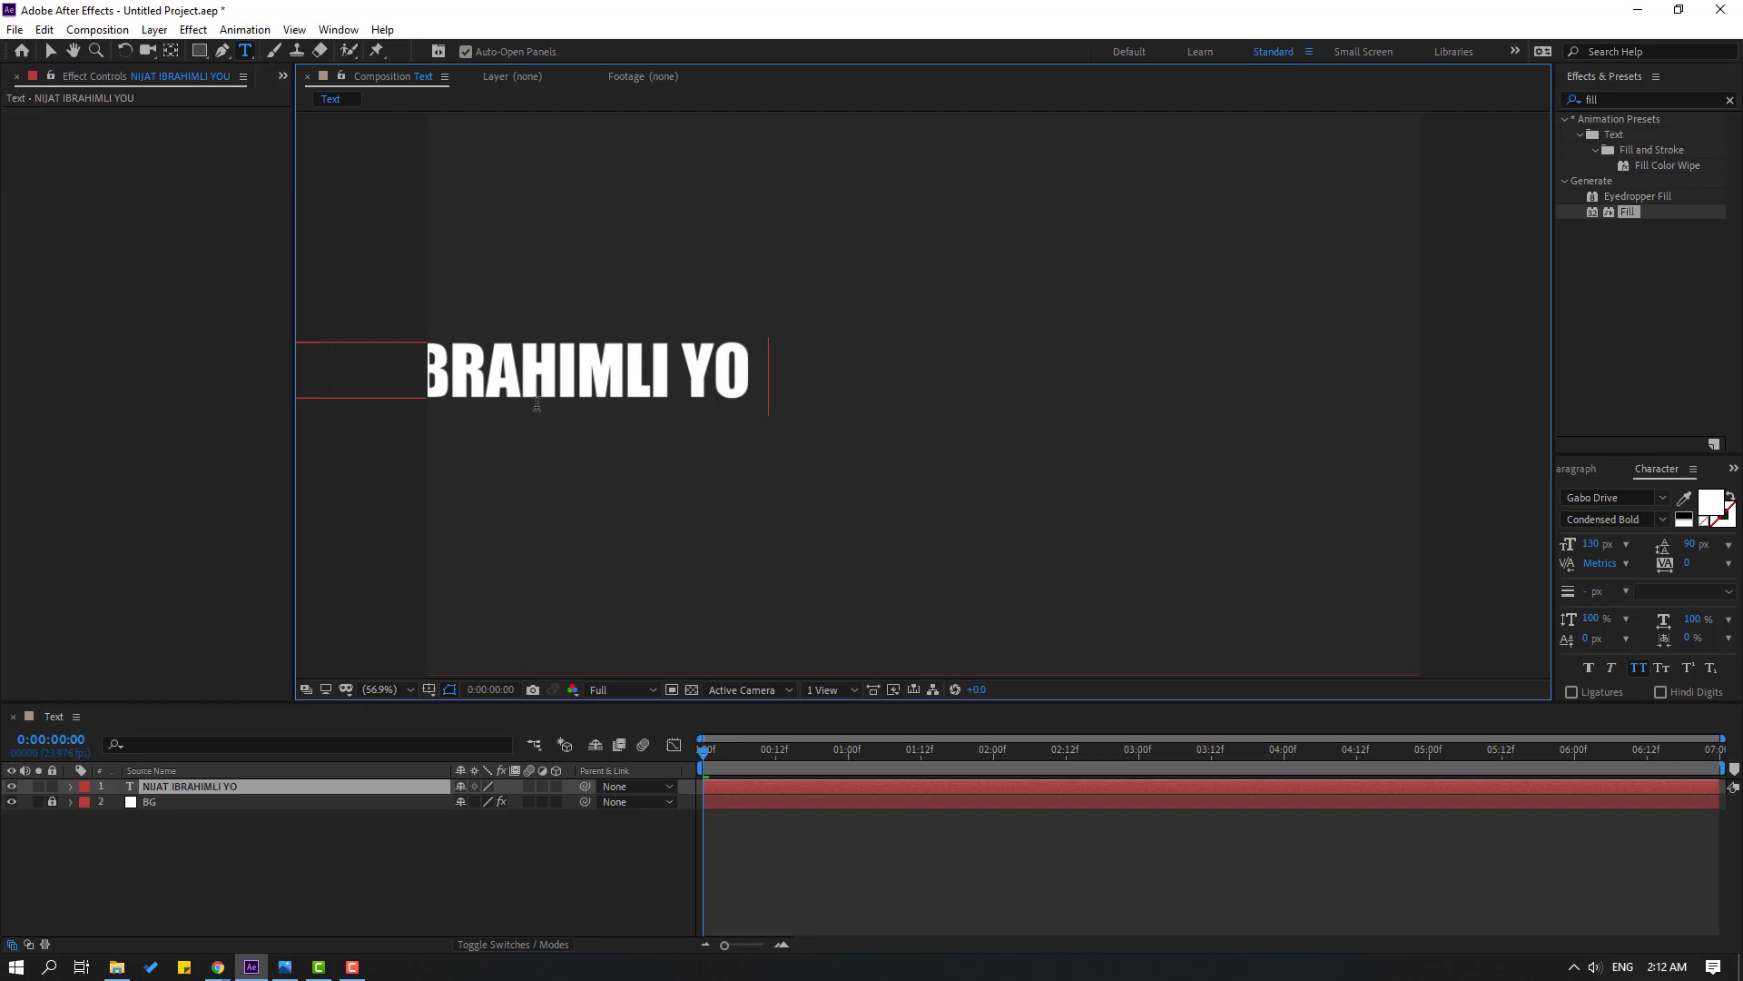
type("UTUBE HCH")
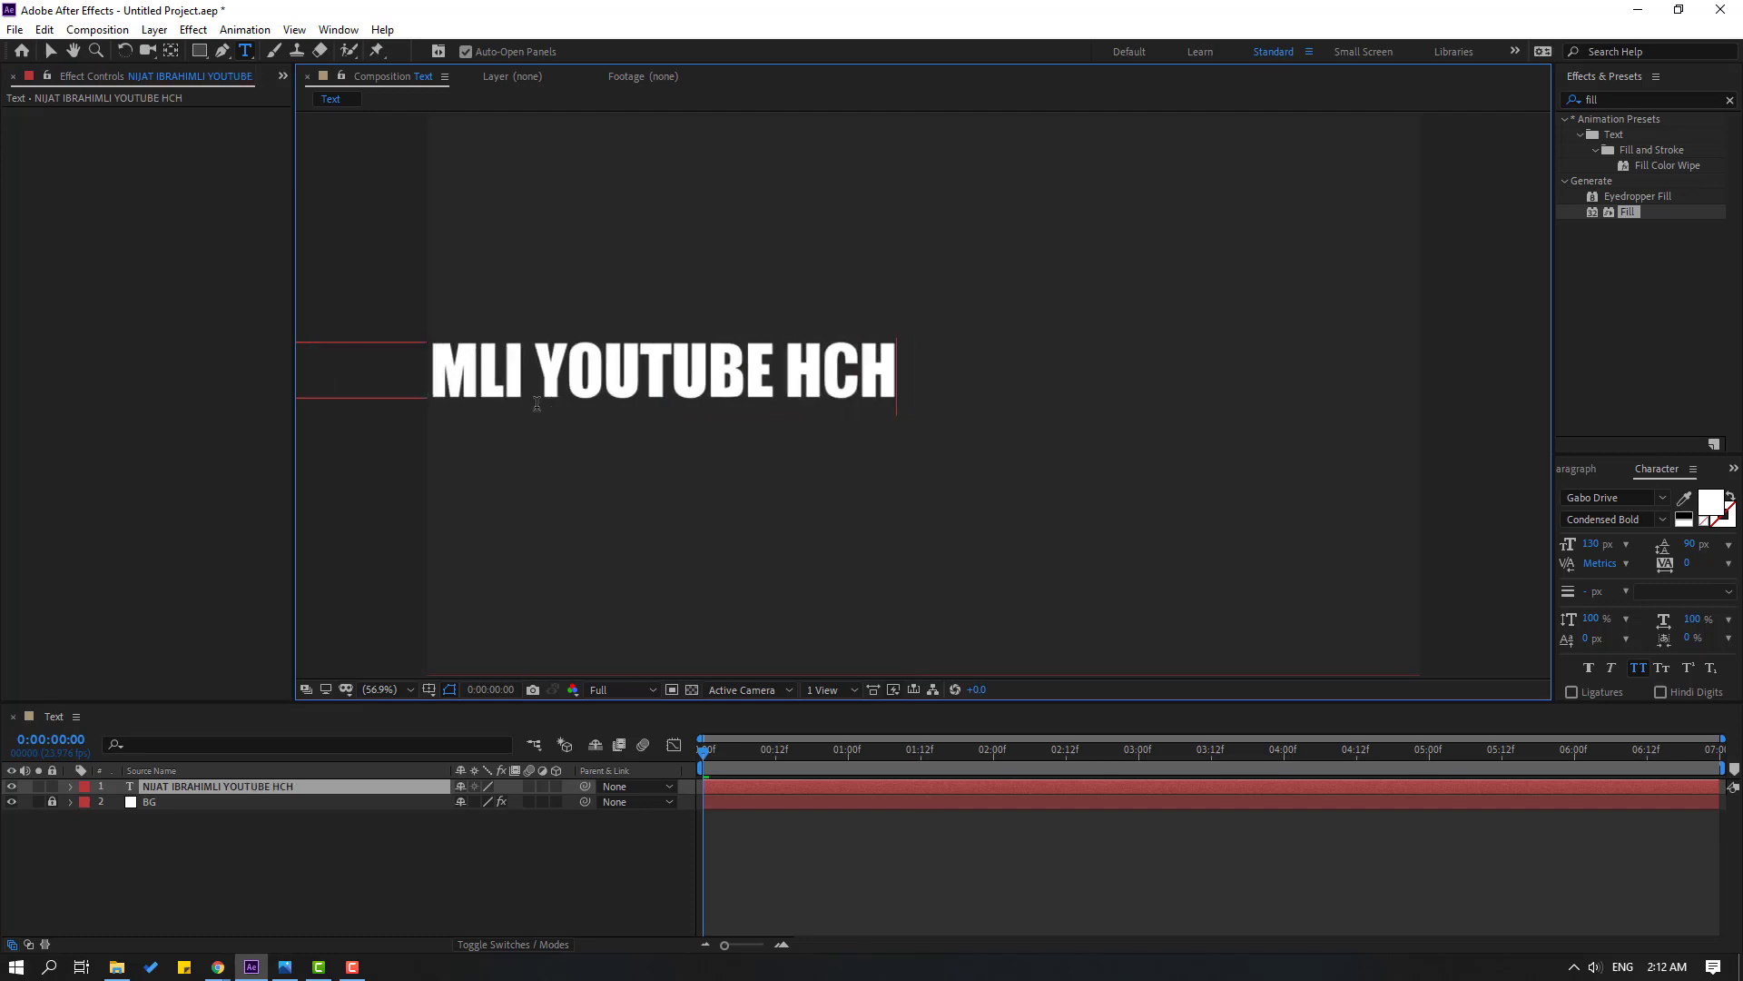
key("BackSpace")
key("BackSpace")
key("BackSpace")
type("CHANNEL")
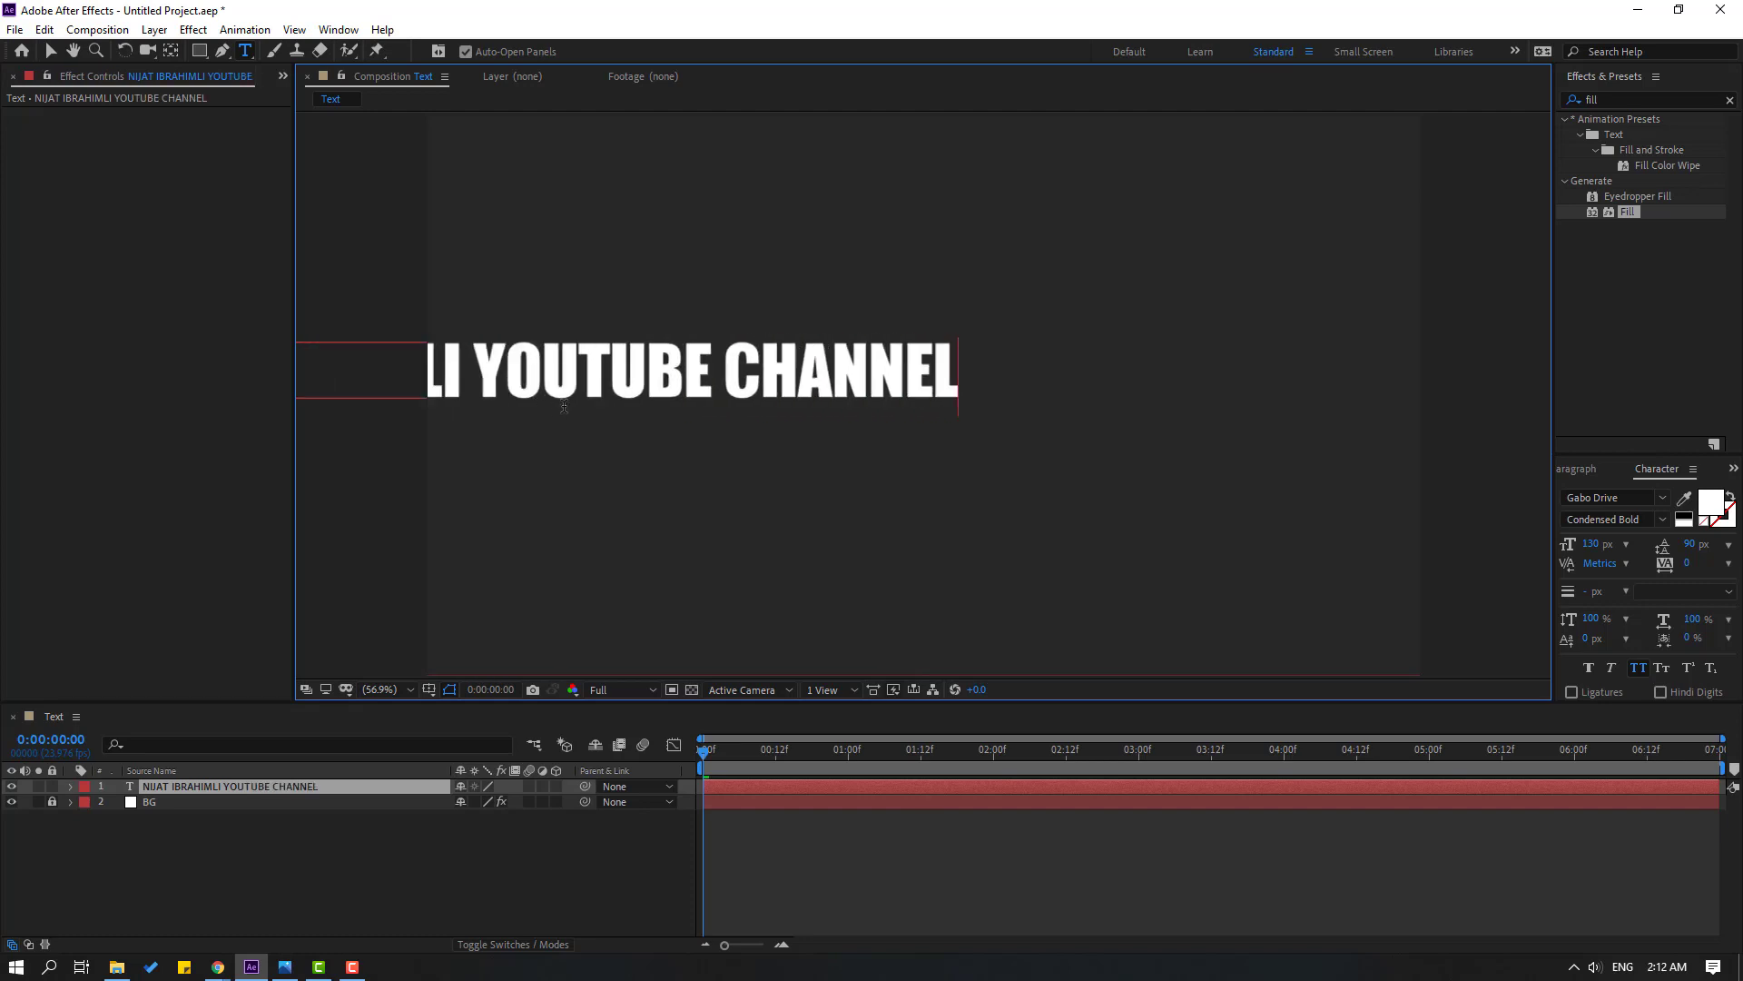
left_click(51, 51)
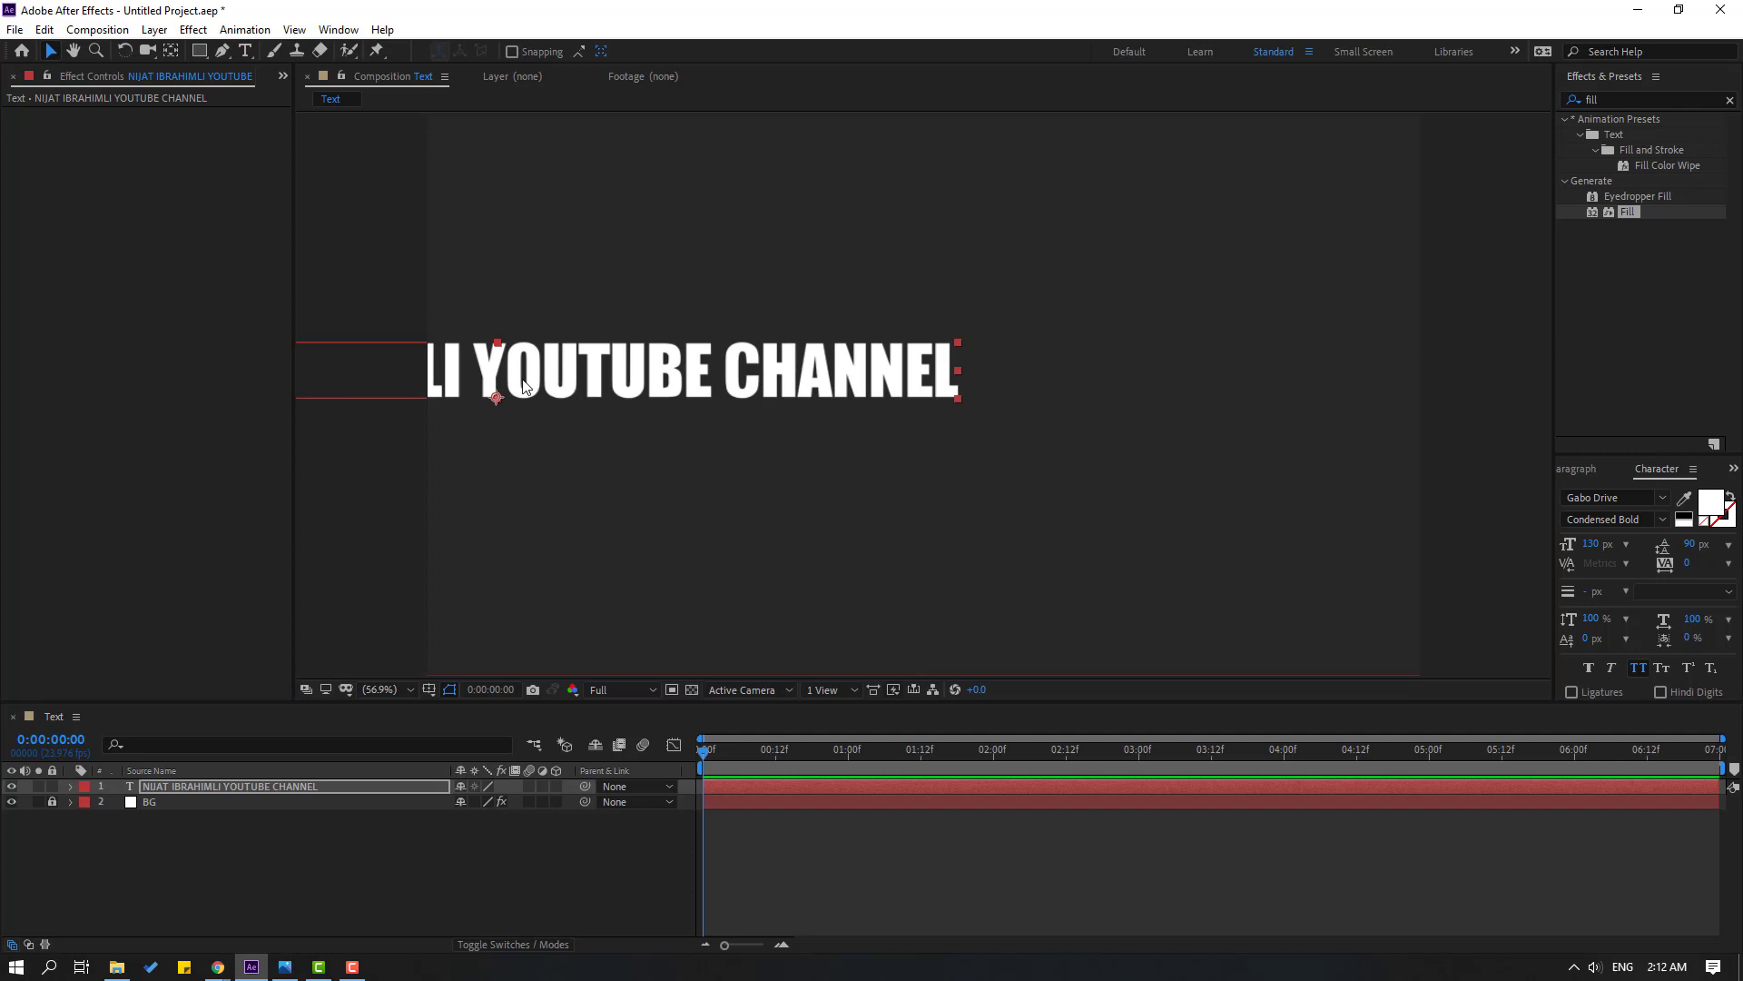
Centre the title in the composition and set its font size to 73 px
left_click_drag(524, 385, 933, 381)
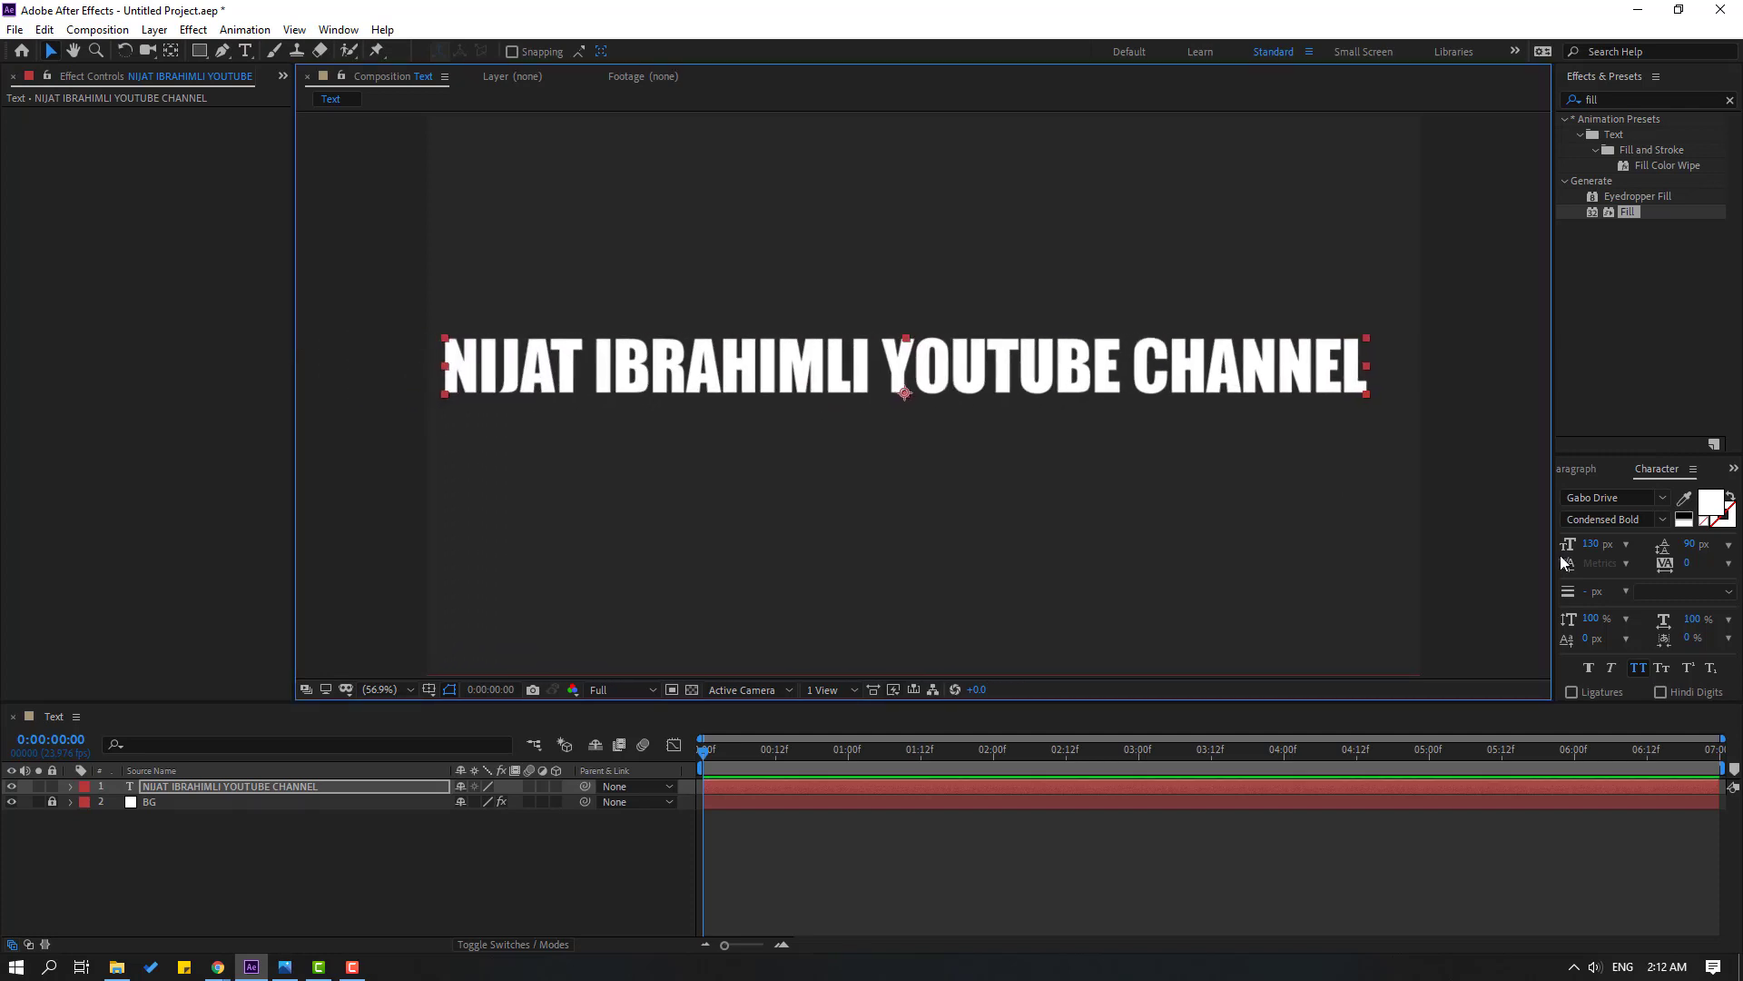
mouse_move(1567, 545)
left_mouse_down()
mouse_move(1534, 544)
mouse_move(1546, 555)
left_mouse_up()
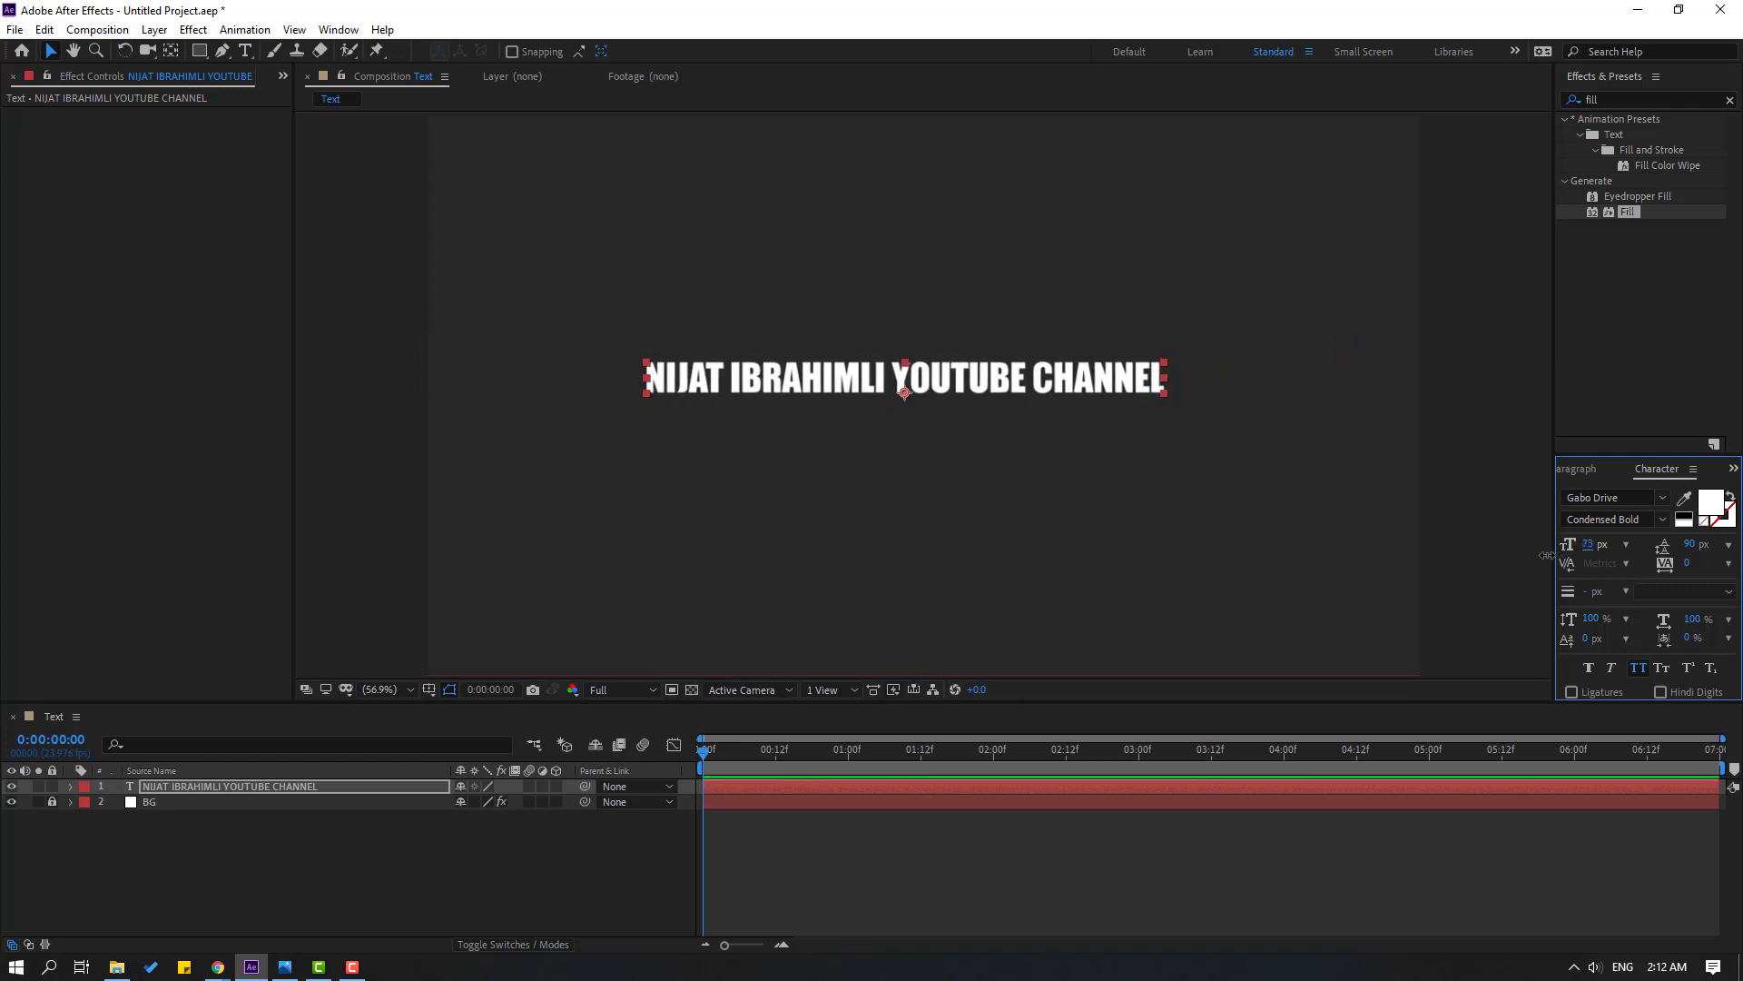
left_click_drag(976, 392, 988, 412)
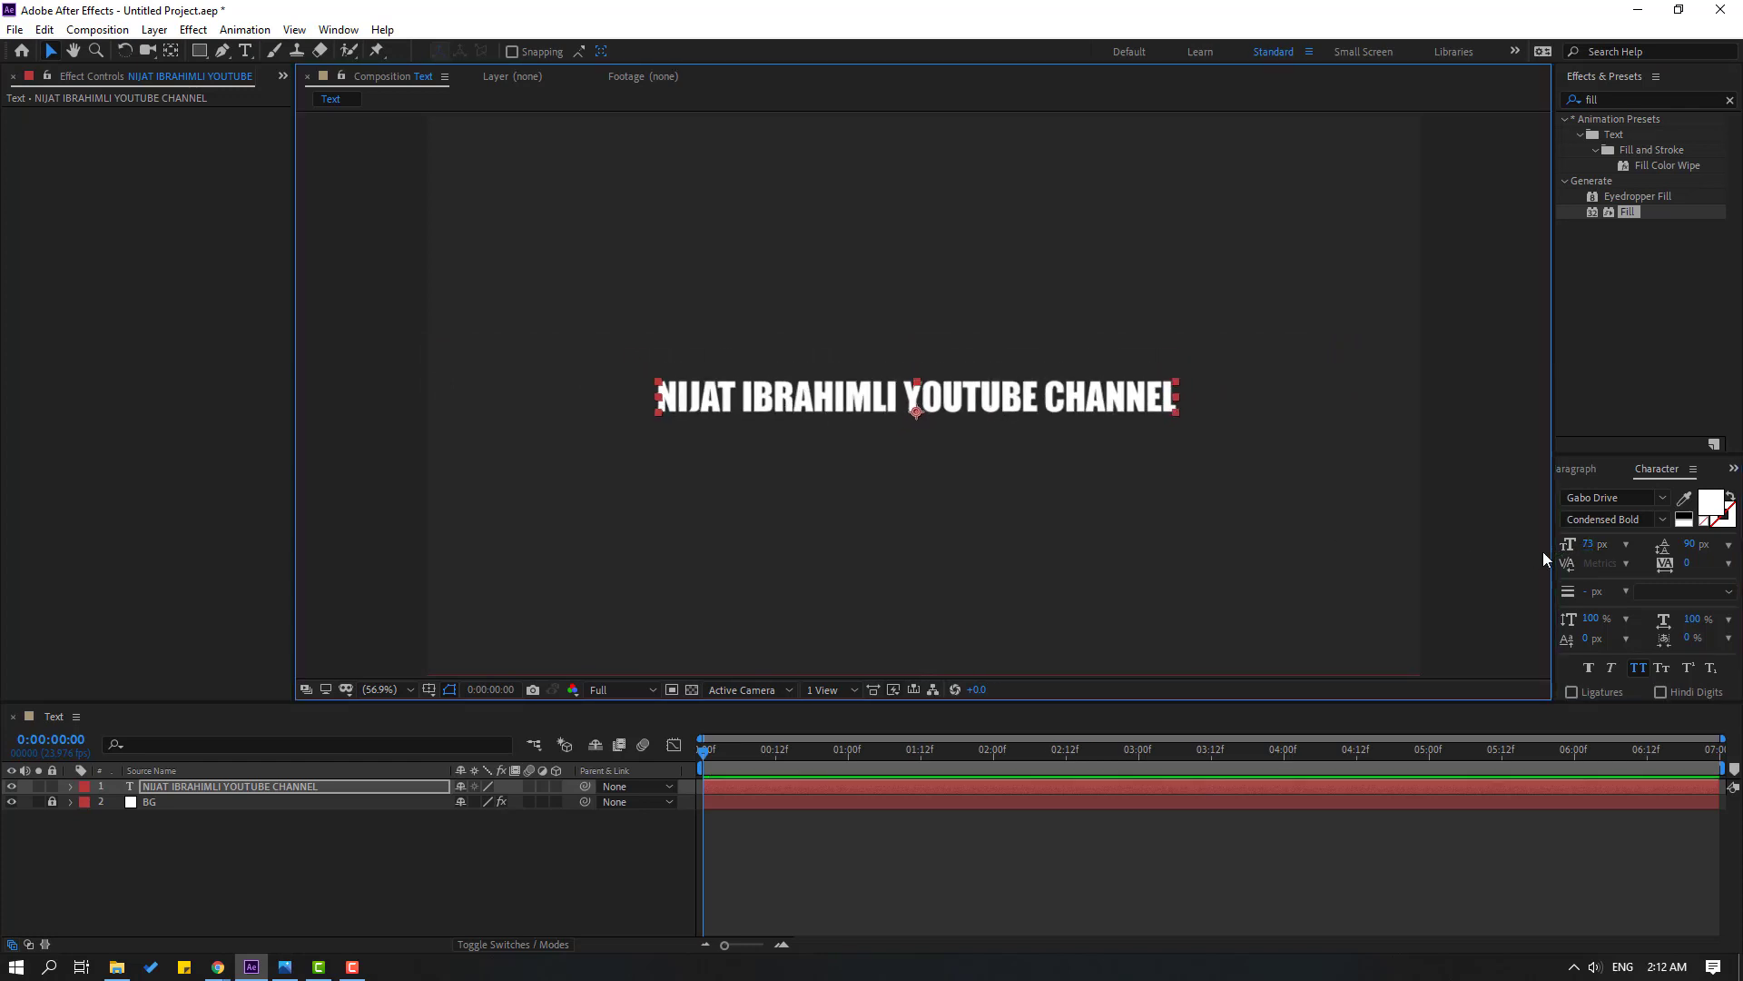
left_click_drag(1567, 545, 1554, 545)
left_click(867, 397)
Change the title font to Kanit and make the creator's name SemiBold
double_click(867, 397)
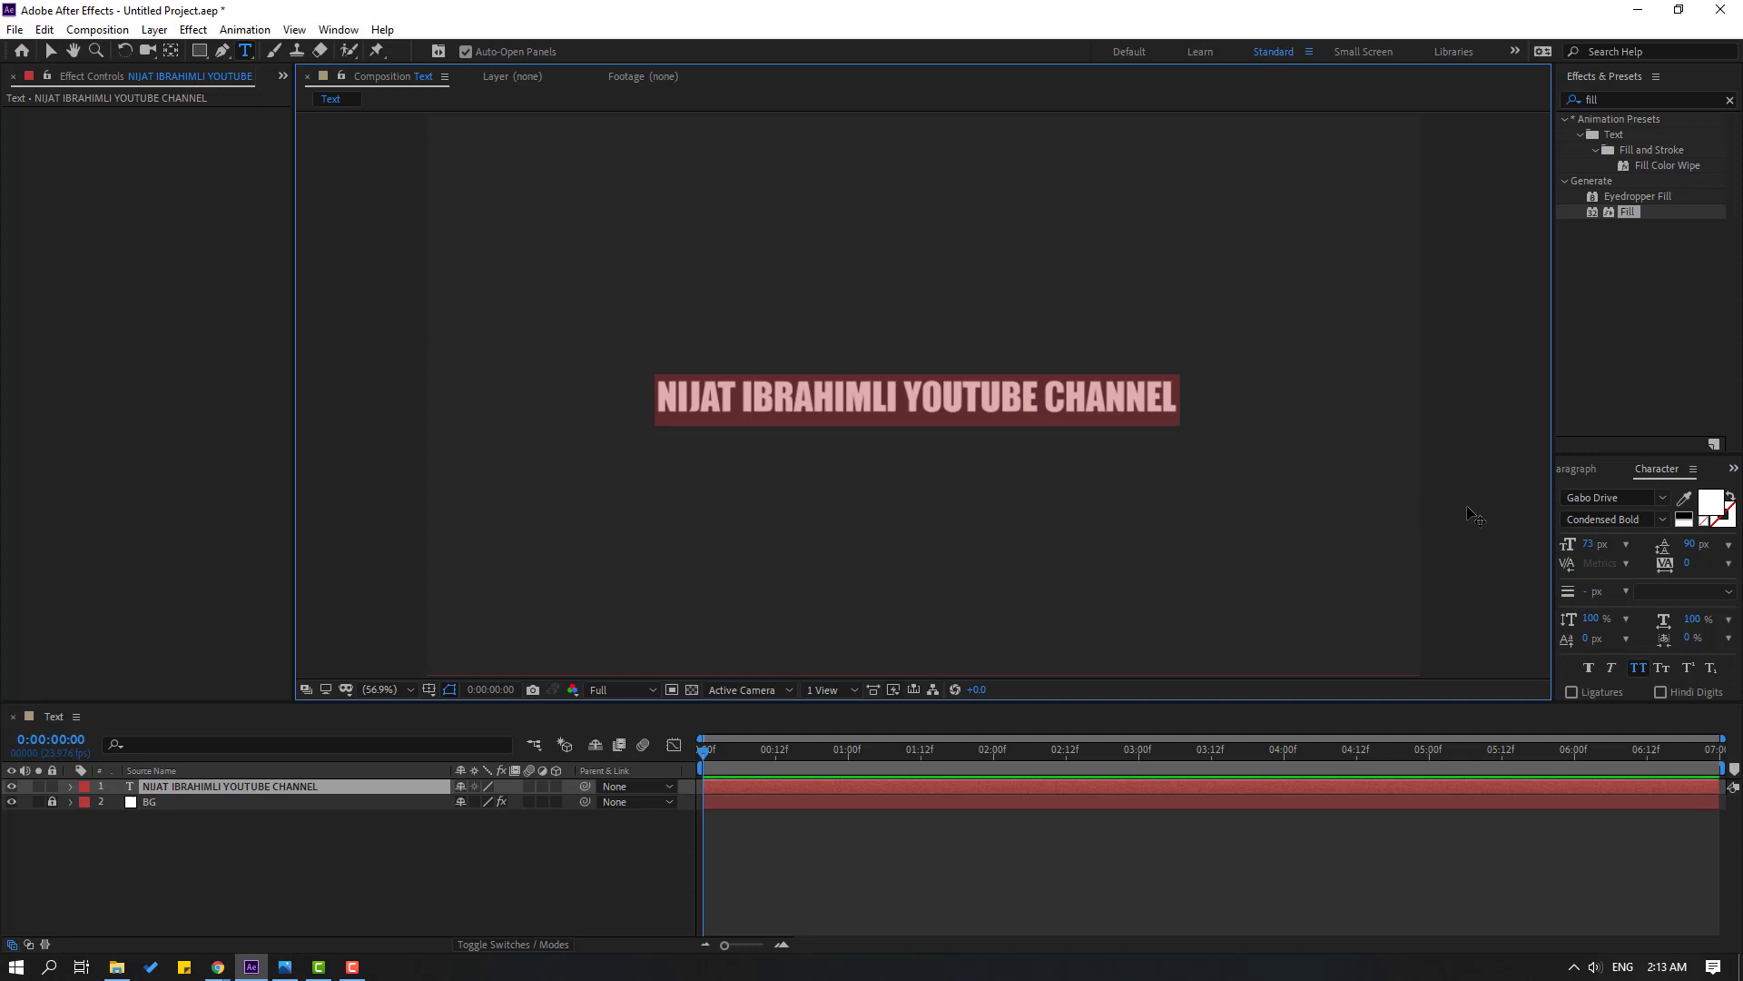
left_click(1663, 501)
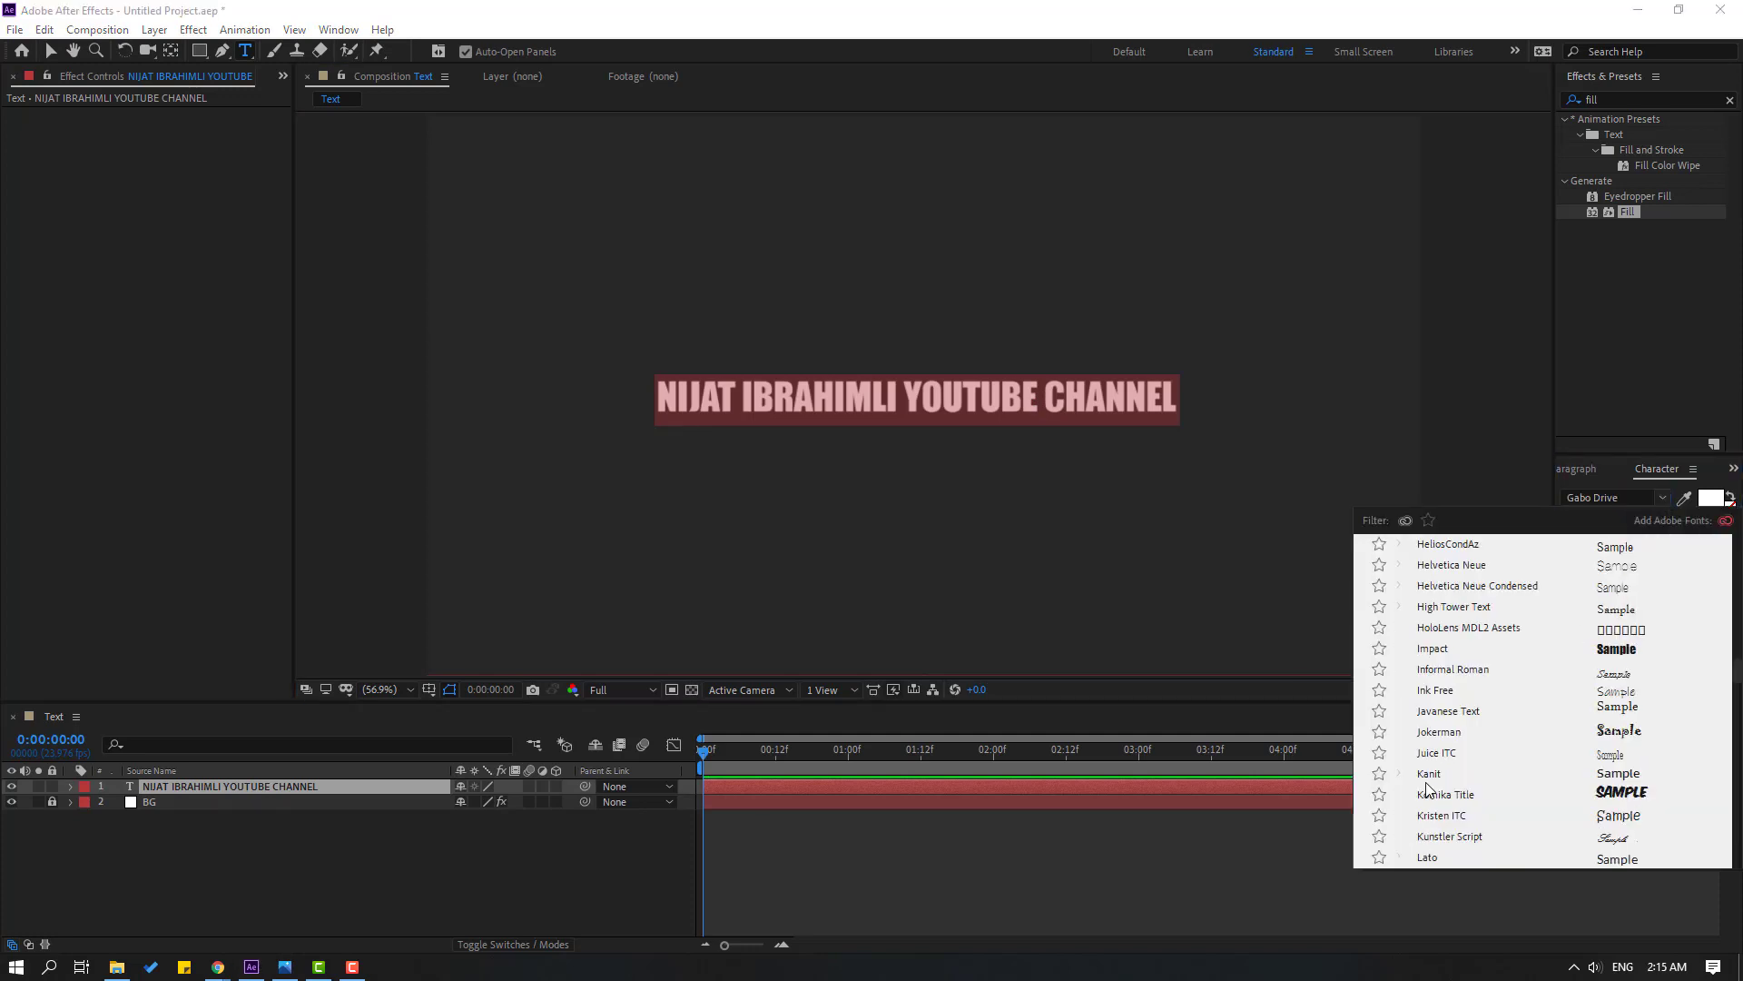
left_click(1431, 779)
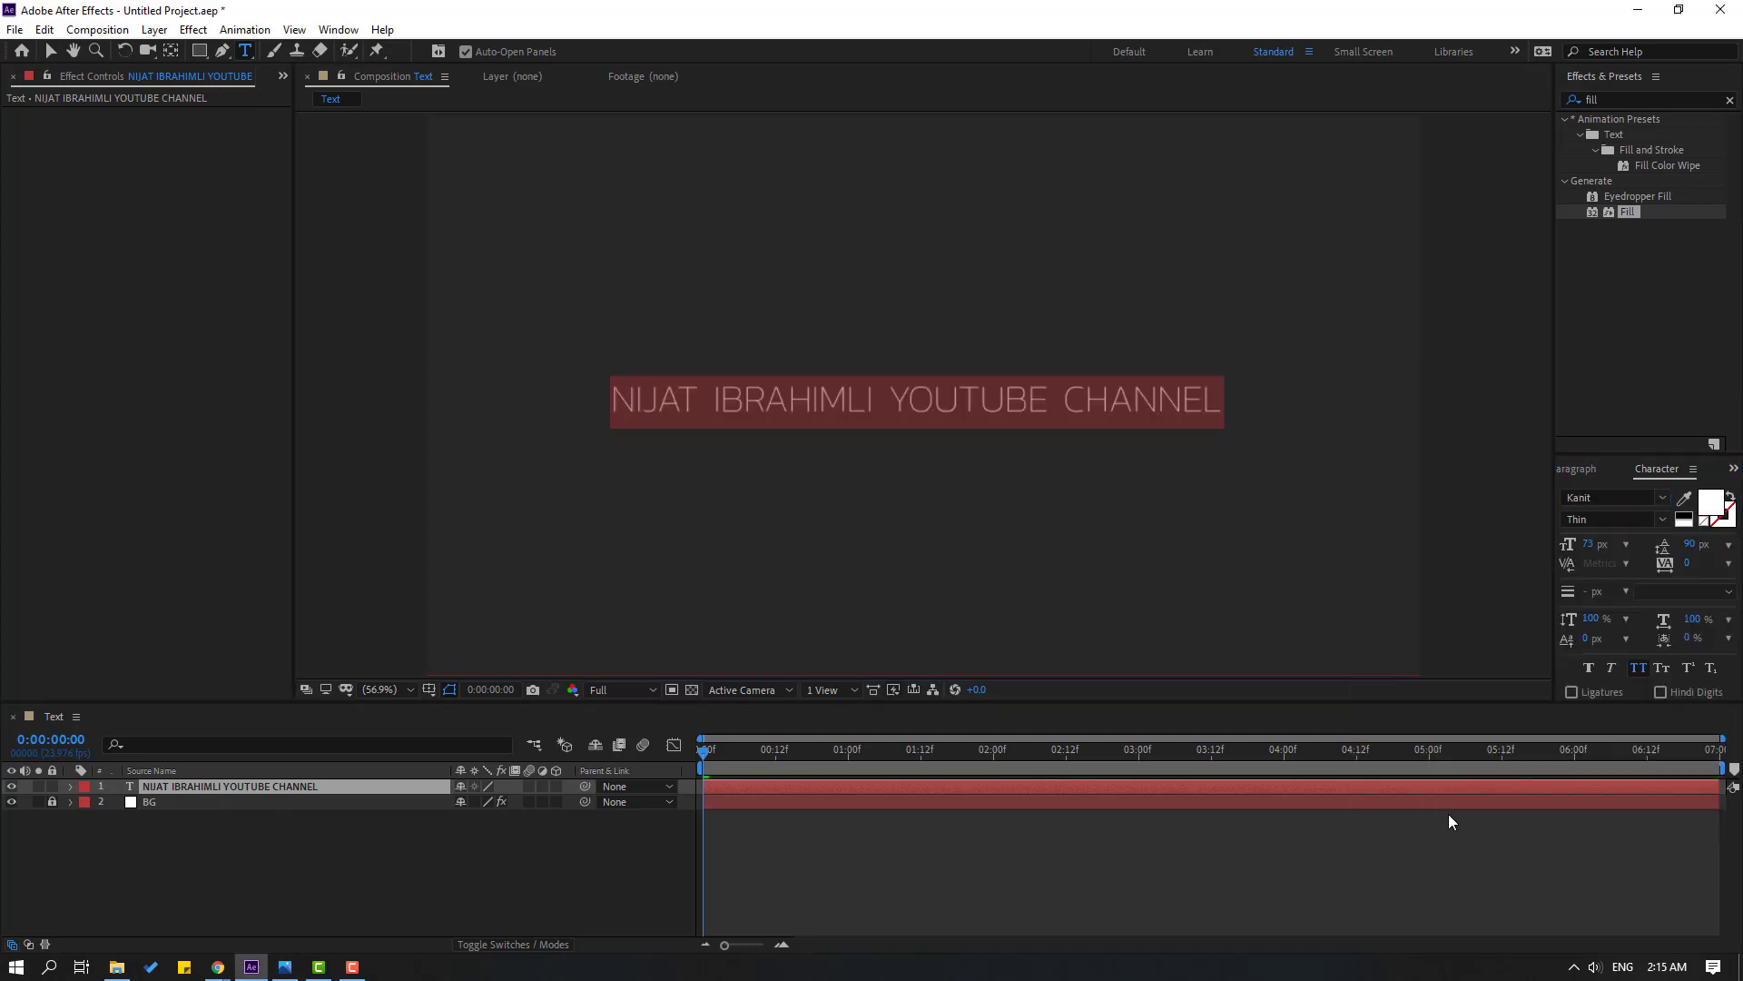
left_click_drag(876, 399, 600, 401)
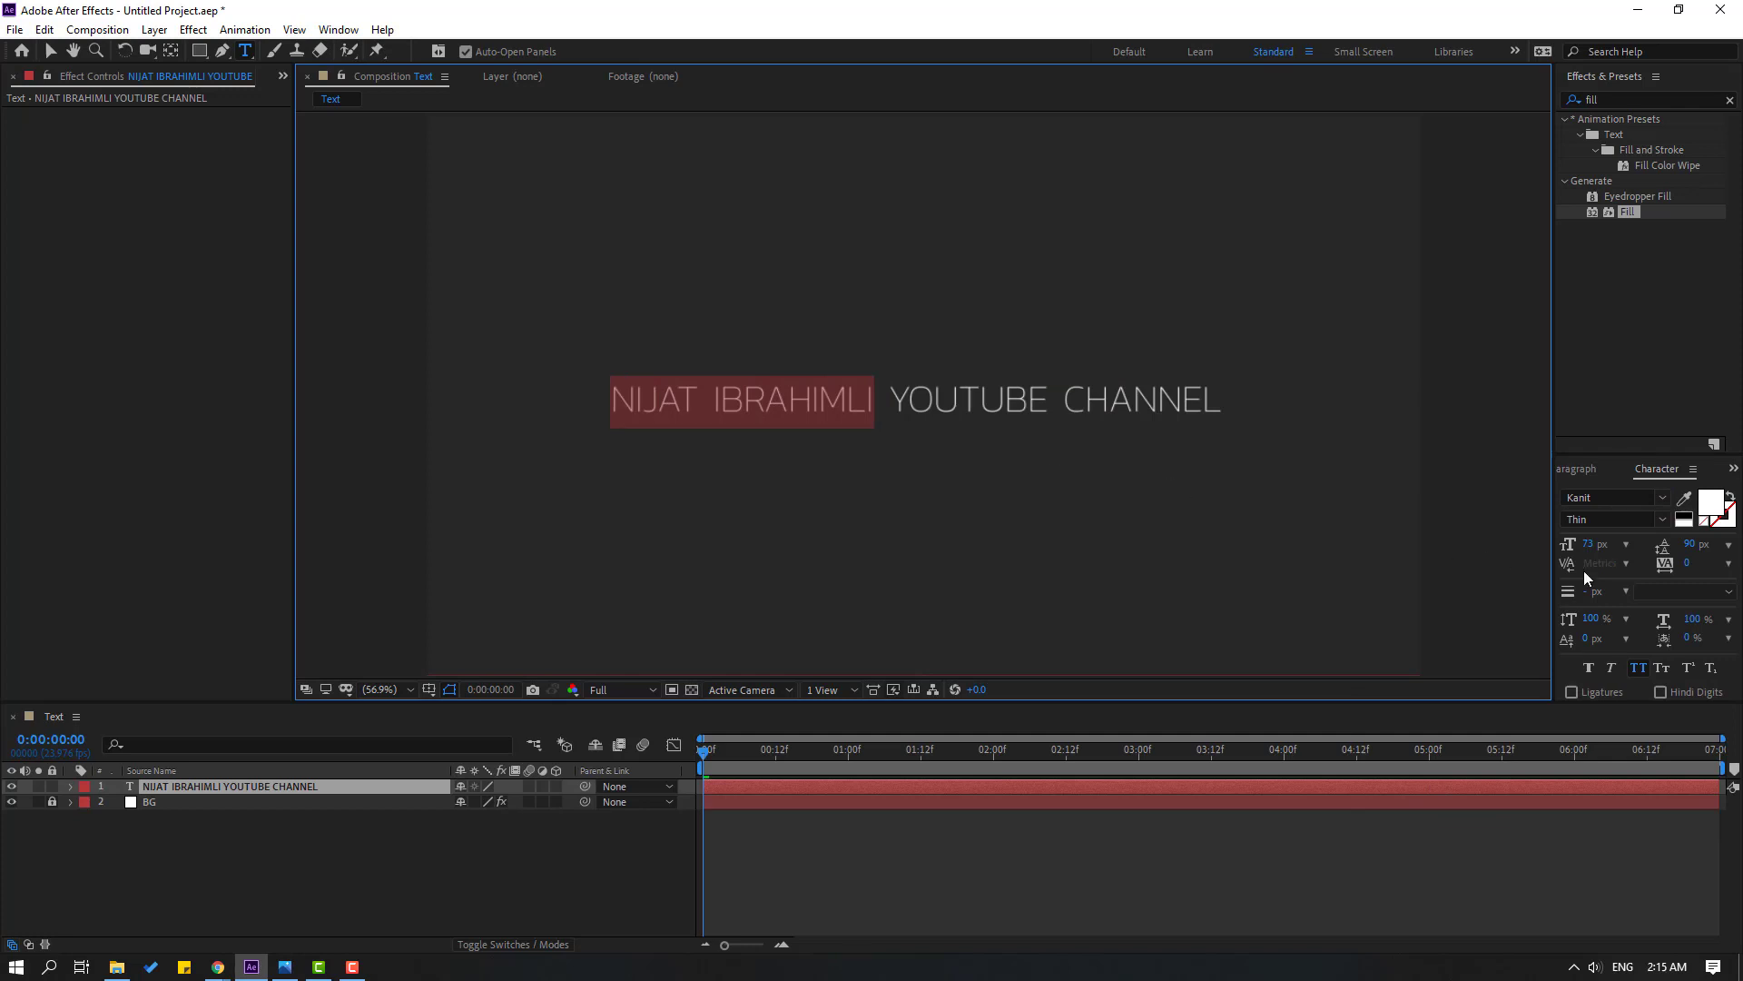
left_click(1663, 521)
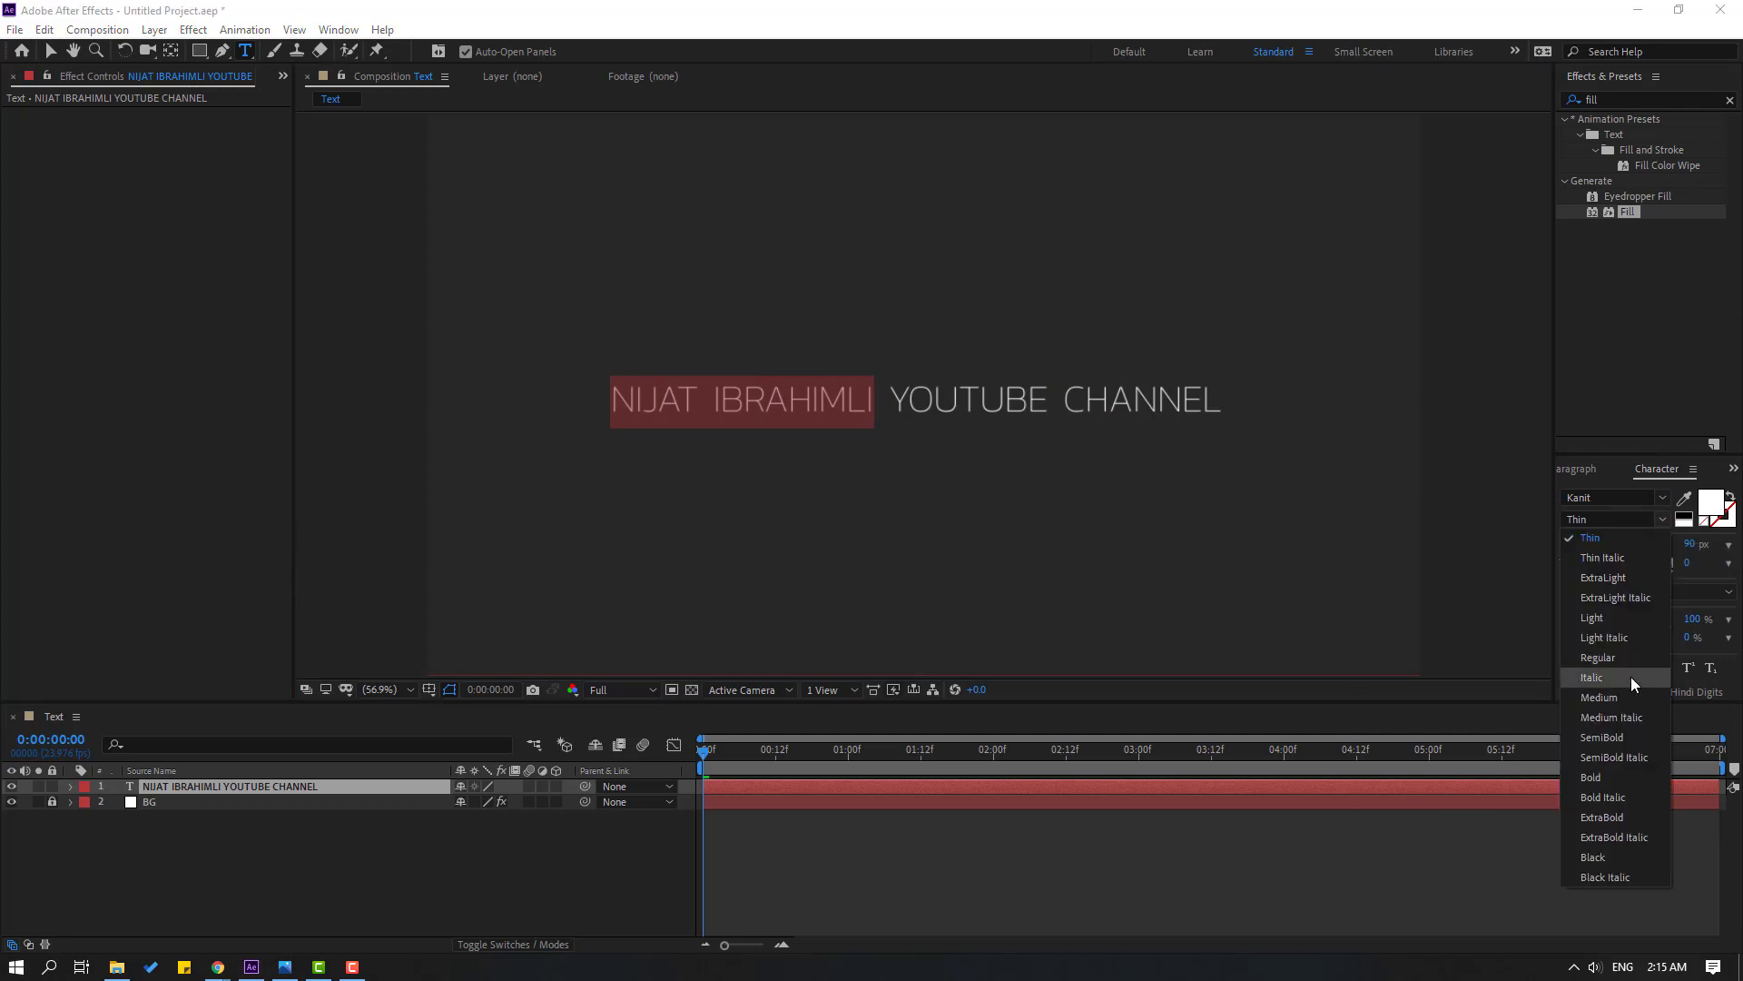
left_click(1605, 735)
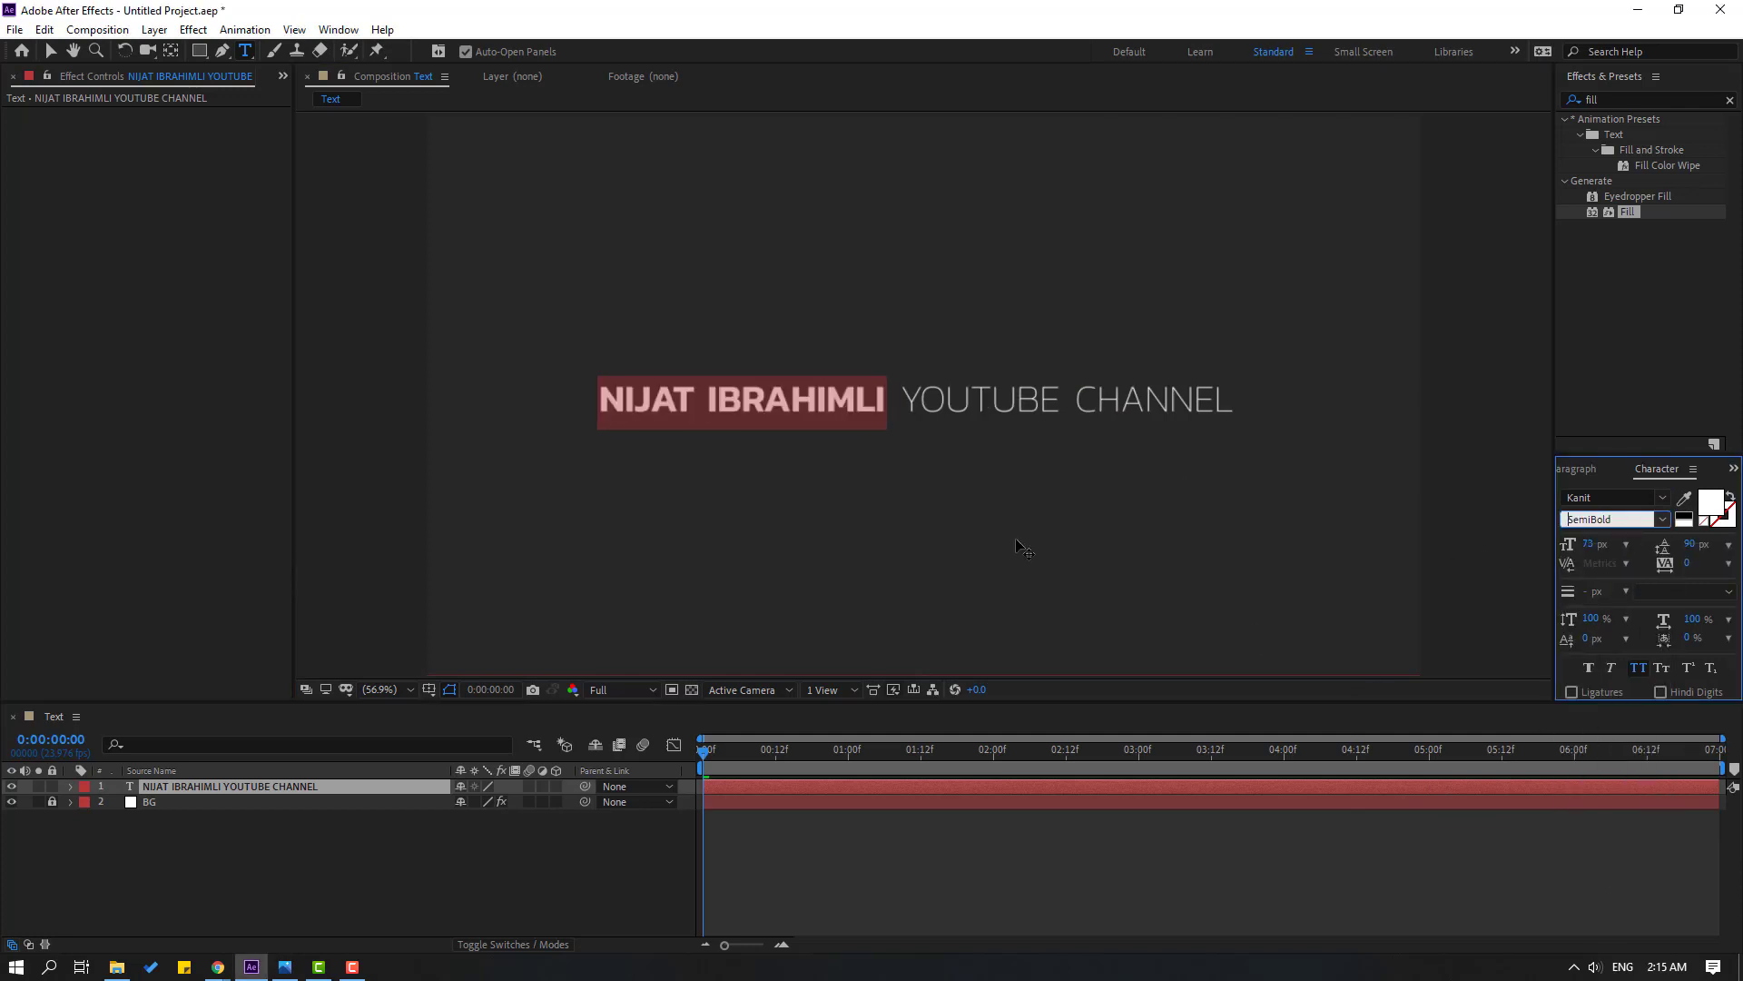
left_click(952, 406)
Tighten the title's tracking, with YOUTUBE CHANNEL at -45, and finish editing
left_click_drag(1224, 403, 595, 402)
mouse_move(1686, 570)
left_mouse_down()
mouse_move(1606, 573)
mouse_move(1664, 564)
left_mouse_up()
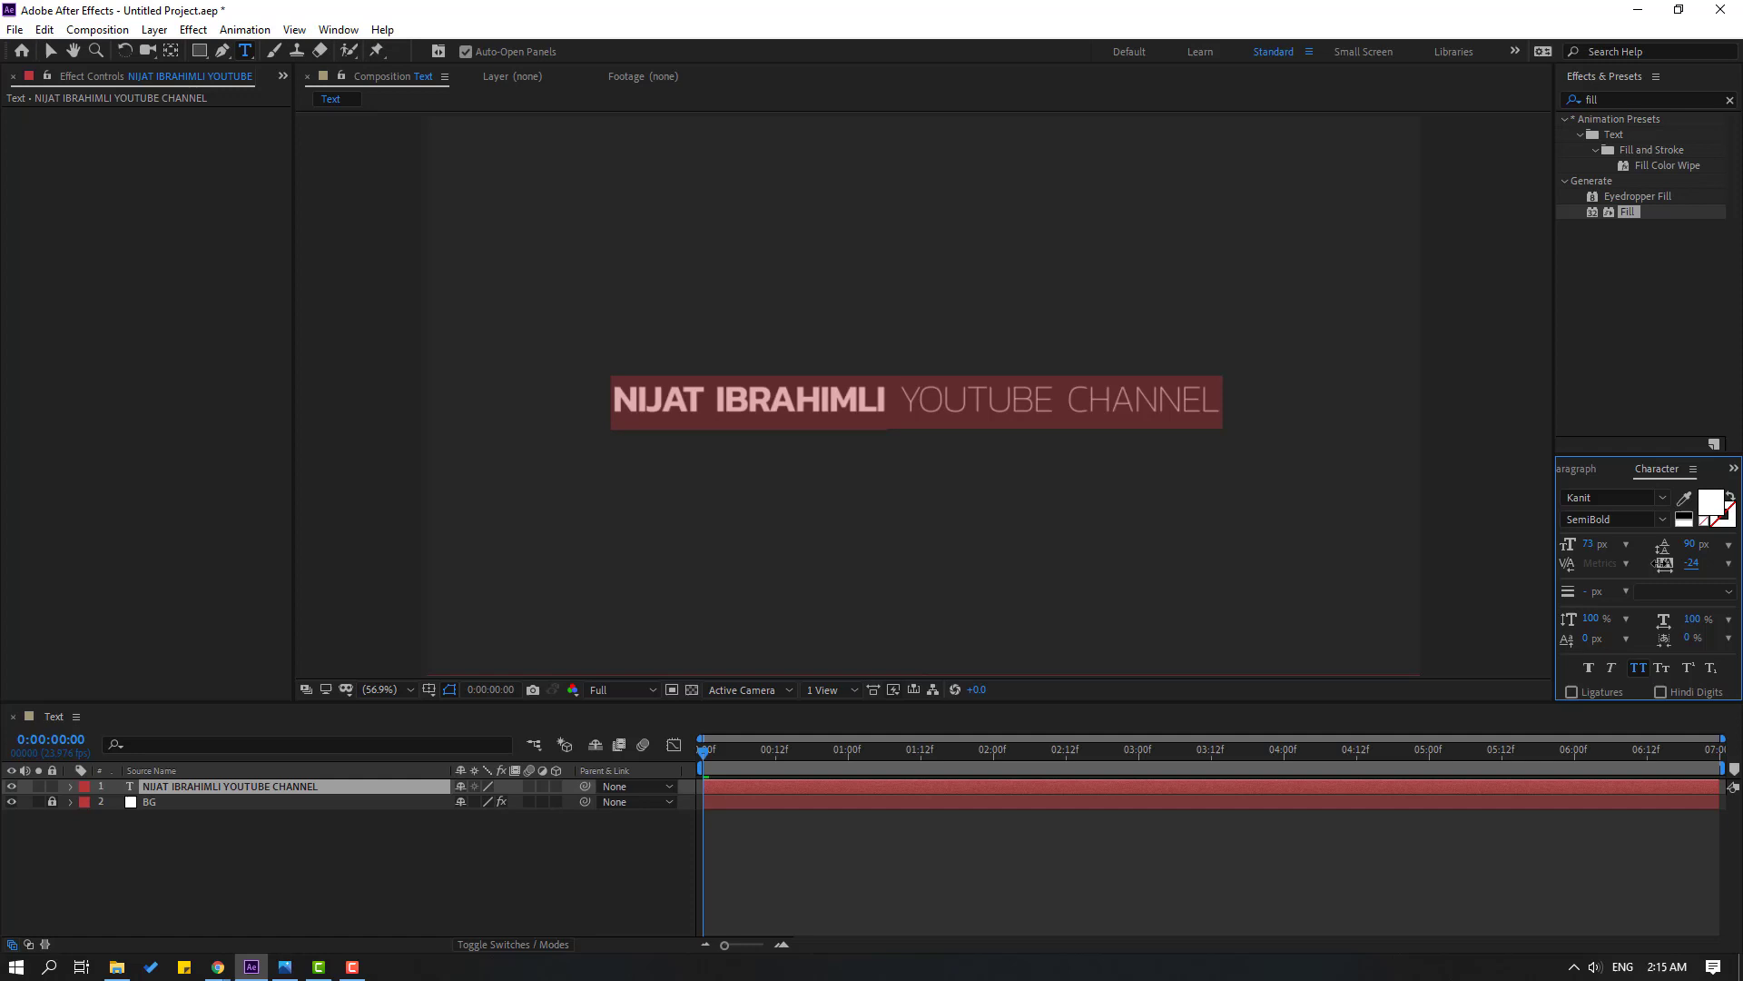
left_click_drag(1221, 401, 905, 397)
left_click_drag(1695, 568, 1662, 550)
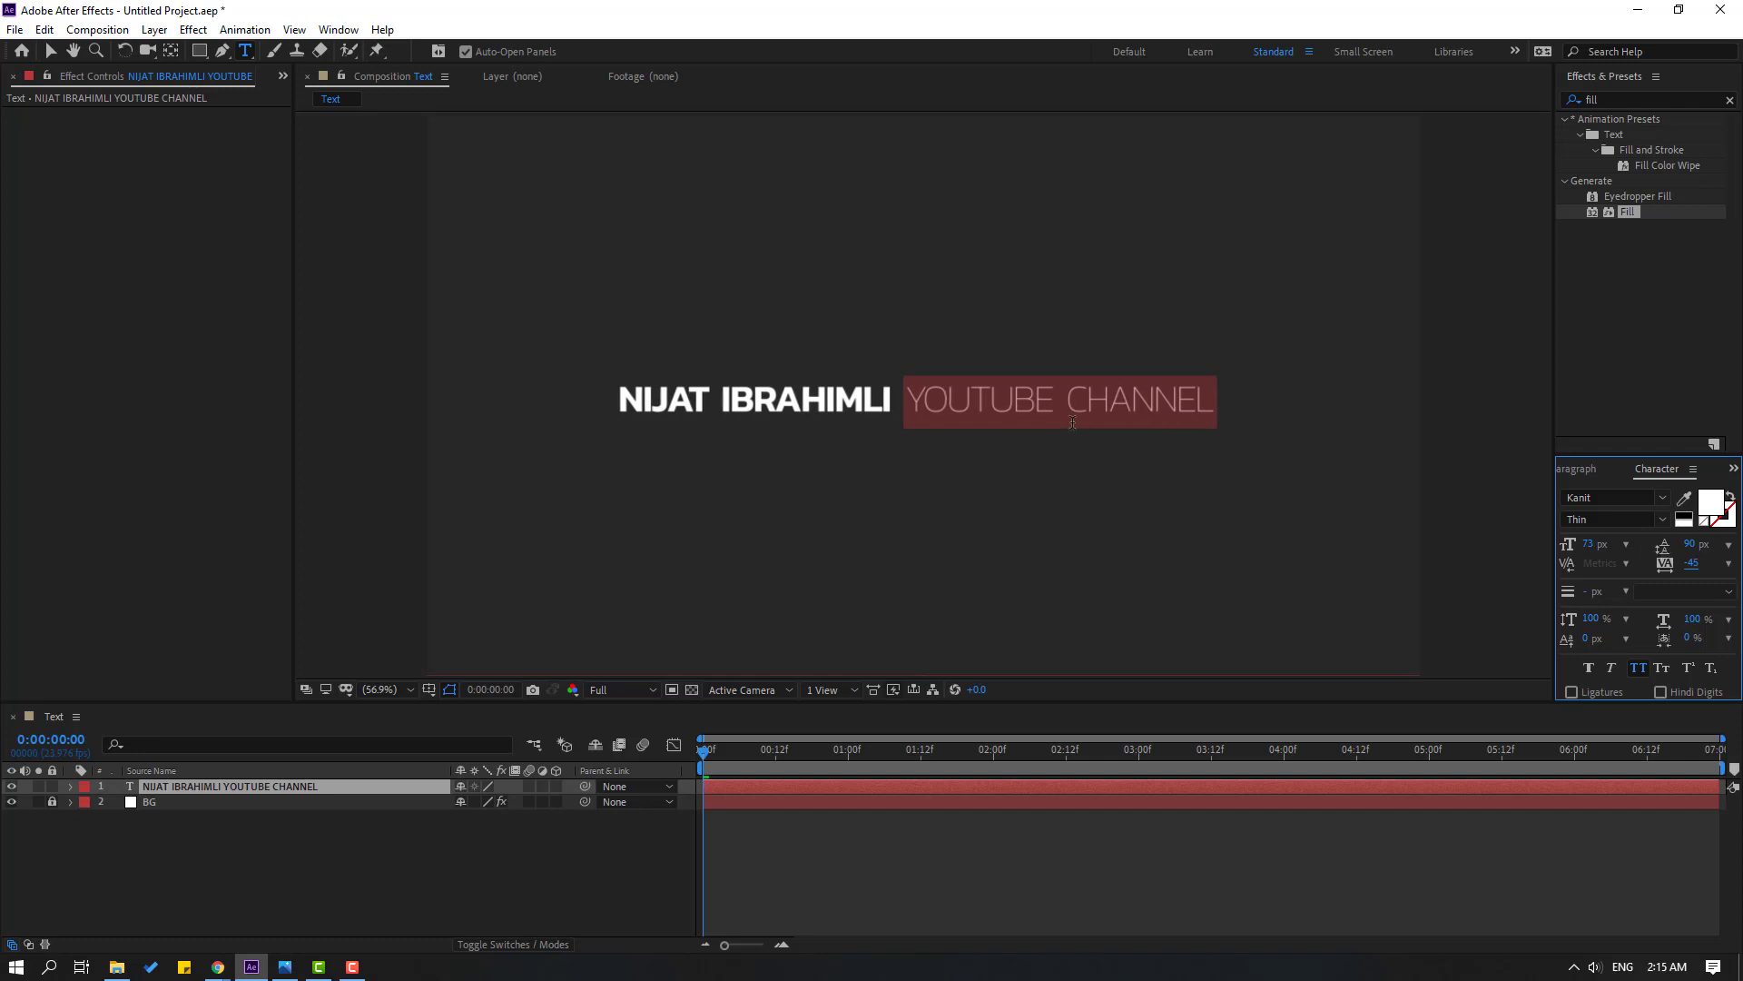
left_click(1015, 409)
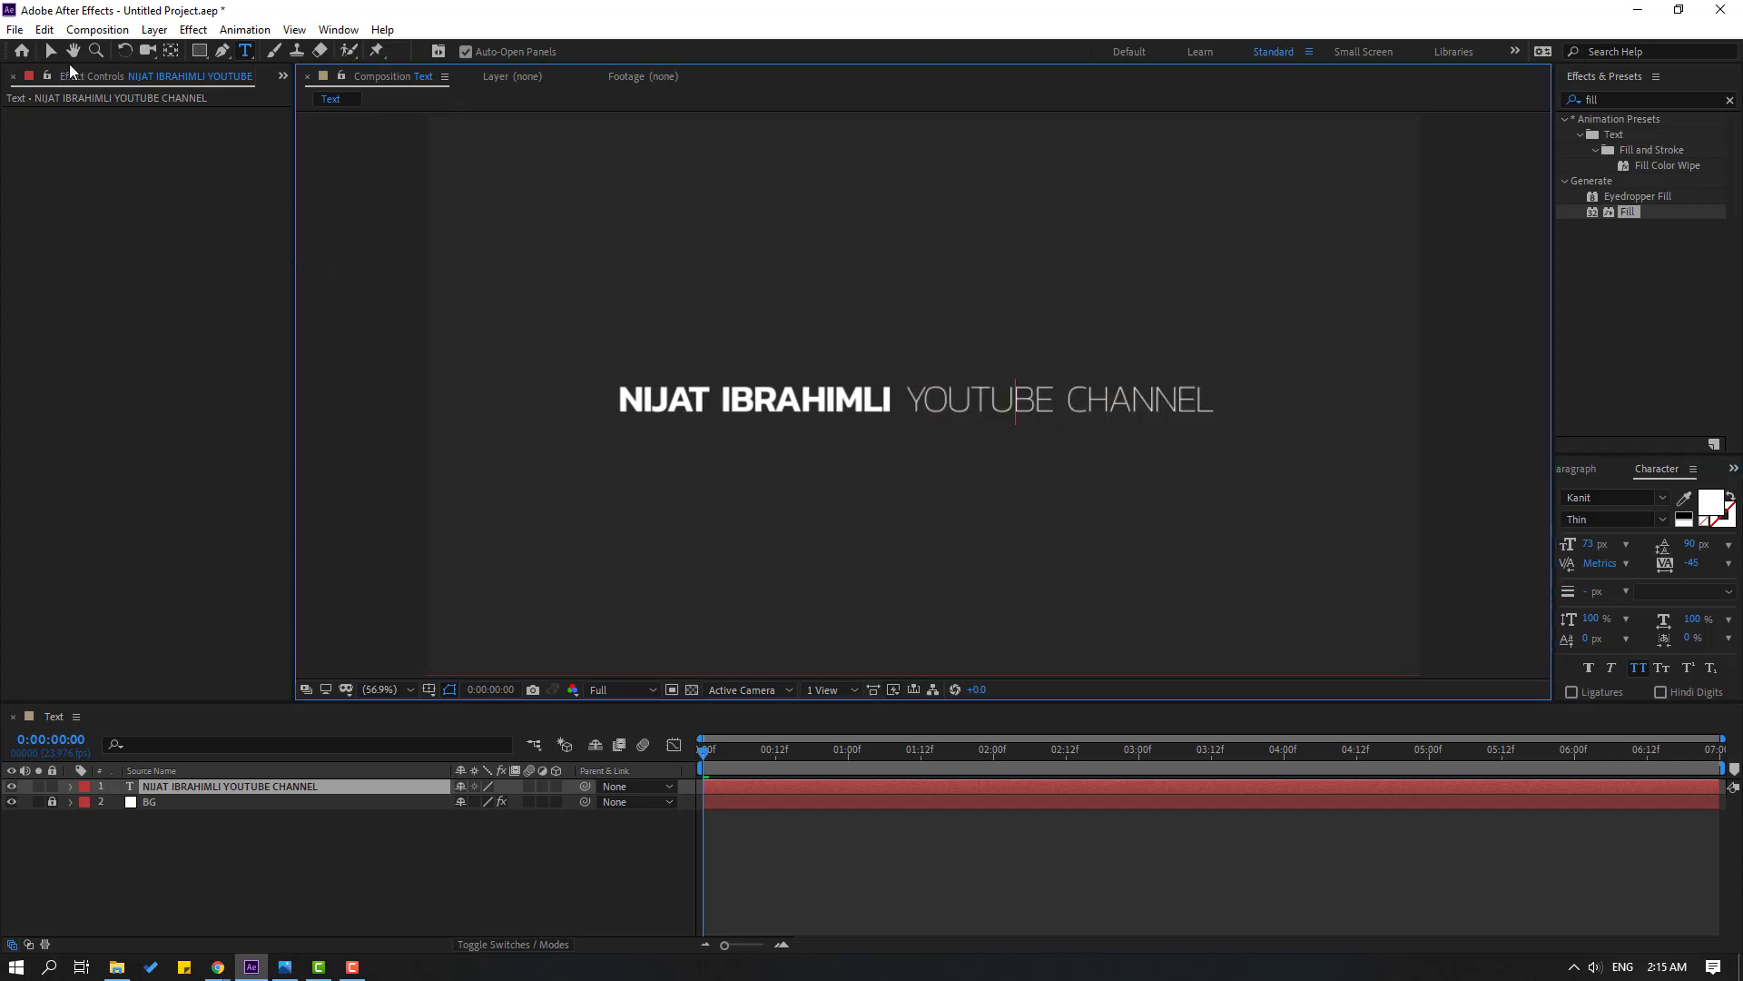
left_click(52, 52)
left_click(255, 865)
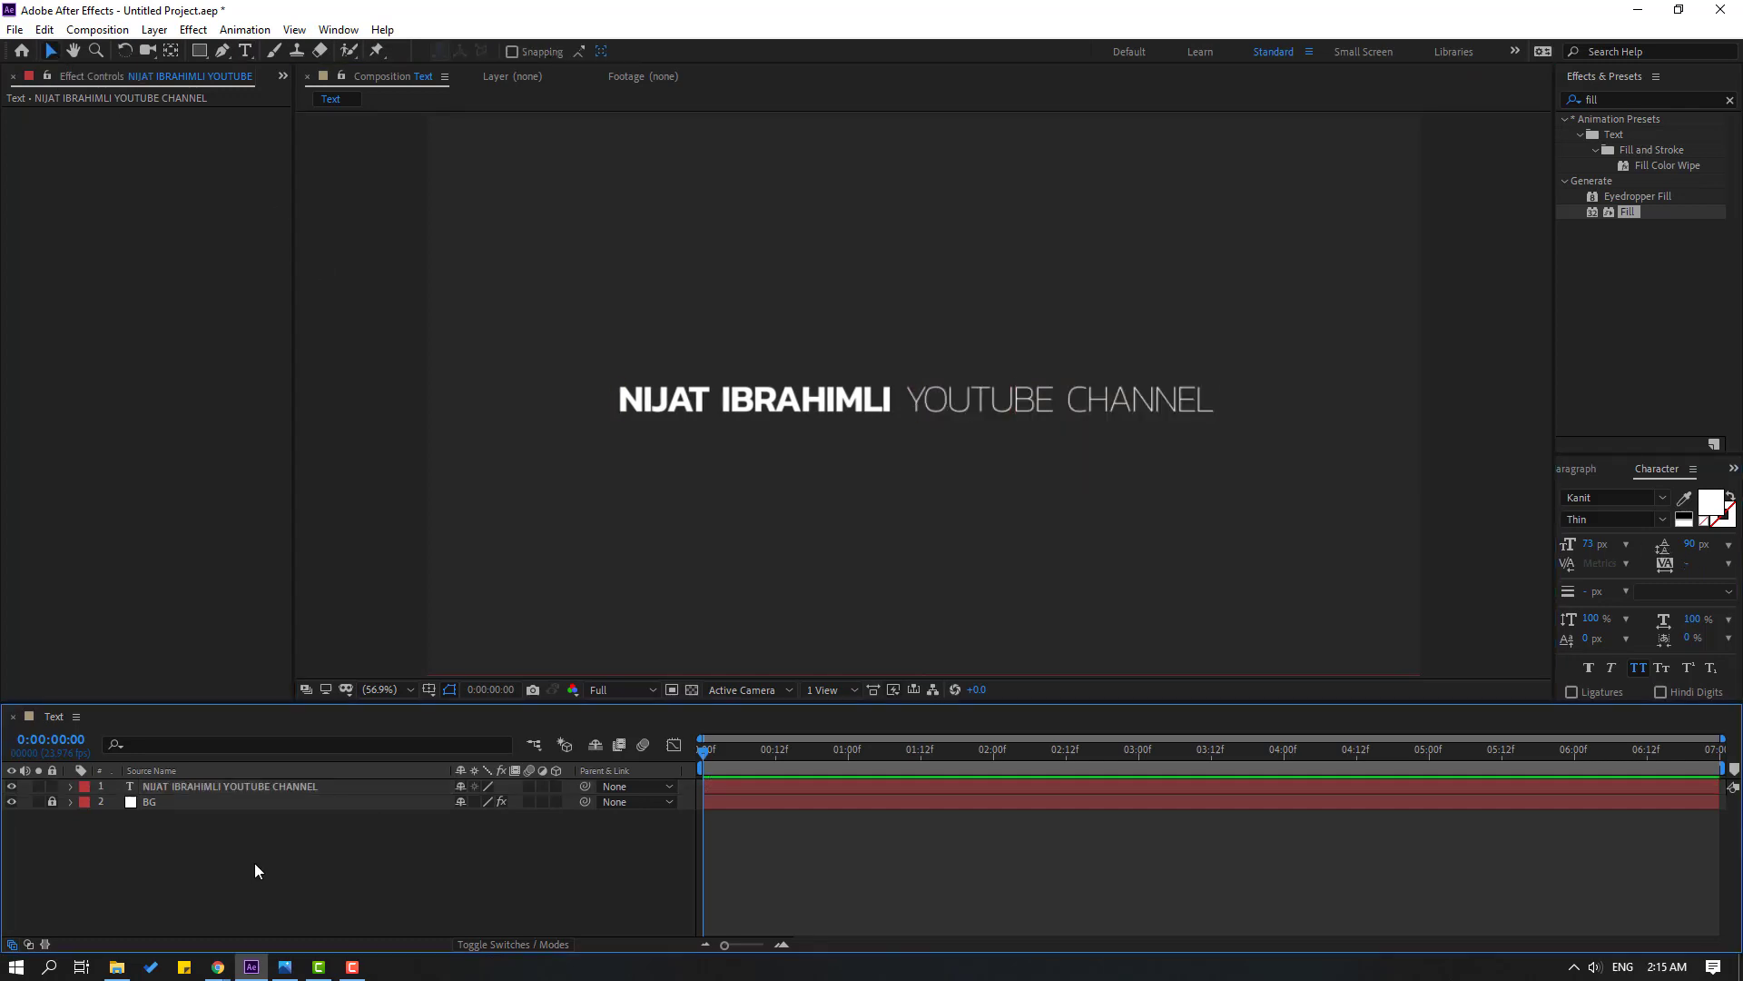
Draw a rectangle around the title with no stroke and a red FB5454 fill
left_click(200, 52)
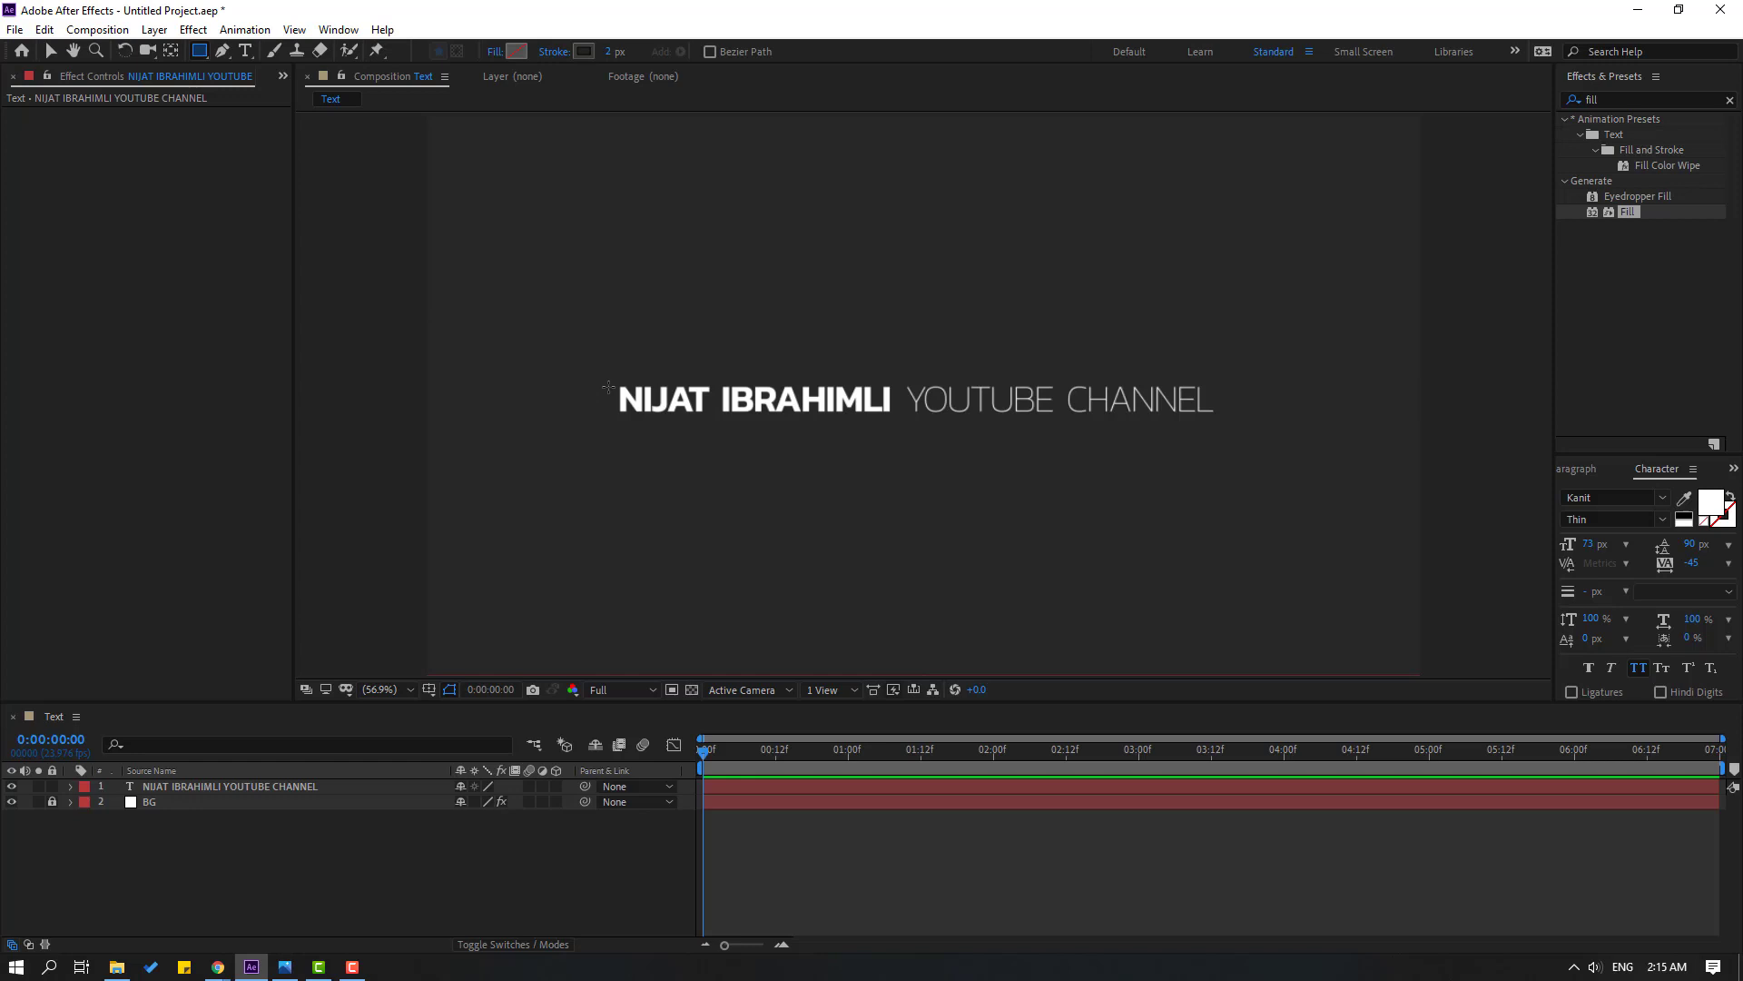
mouse_move(610, 378)
left_mouse_down()
mouse_move(622, 407)
mouse_move(1221, 417)
left_mouse_up()
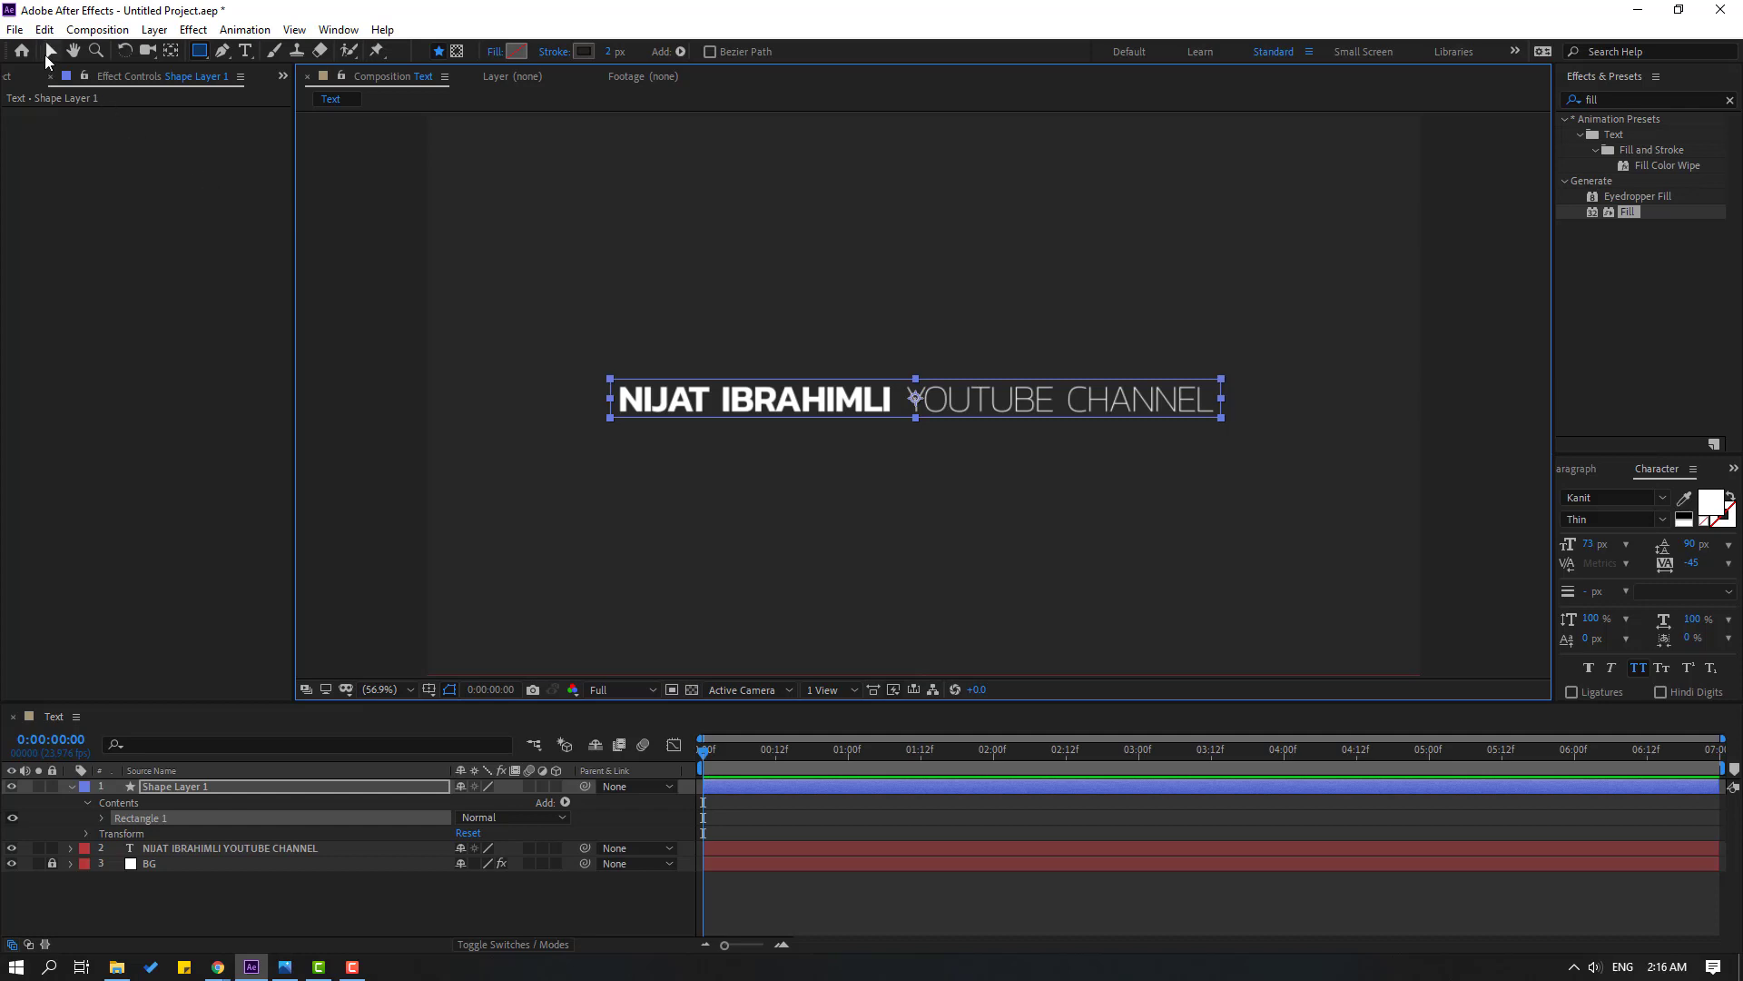
left_click(47, 53)
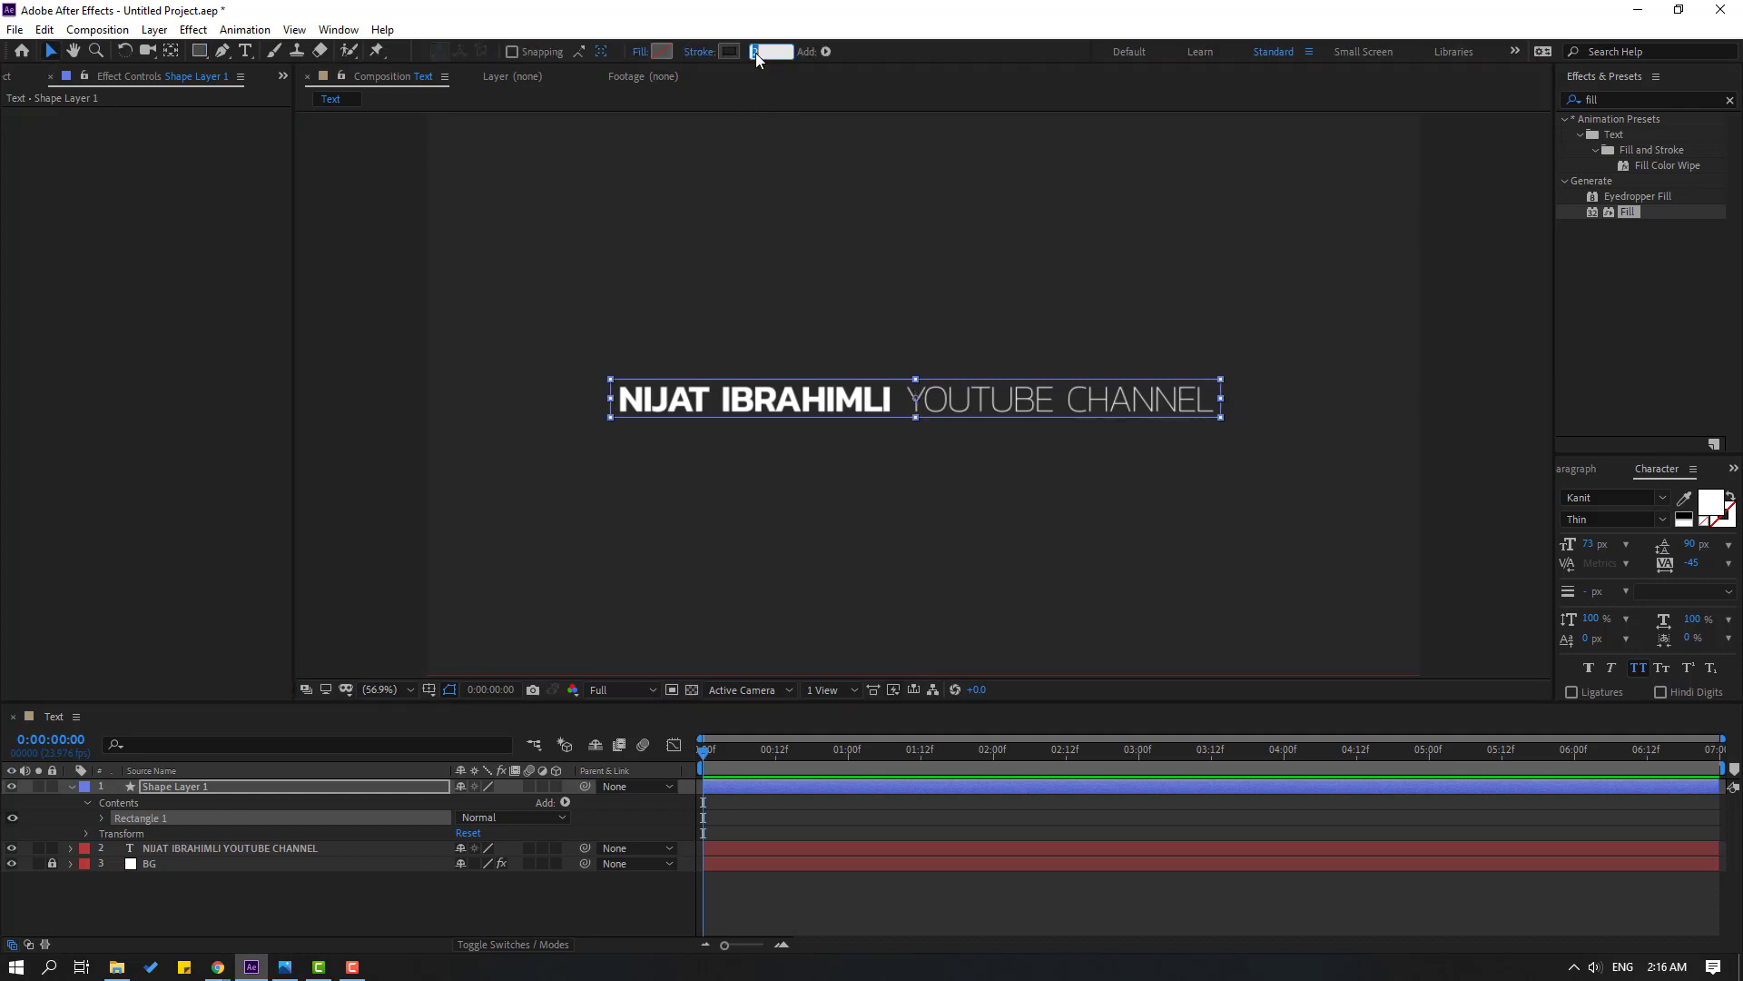
key("Return")
left_click(661, 52)
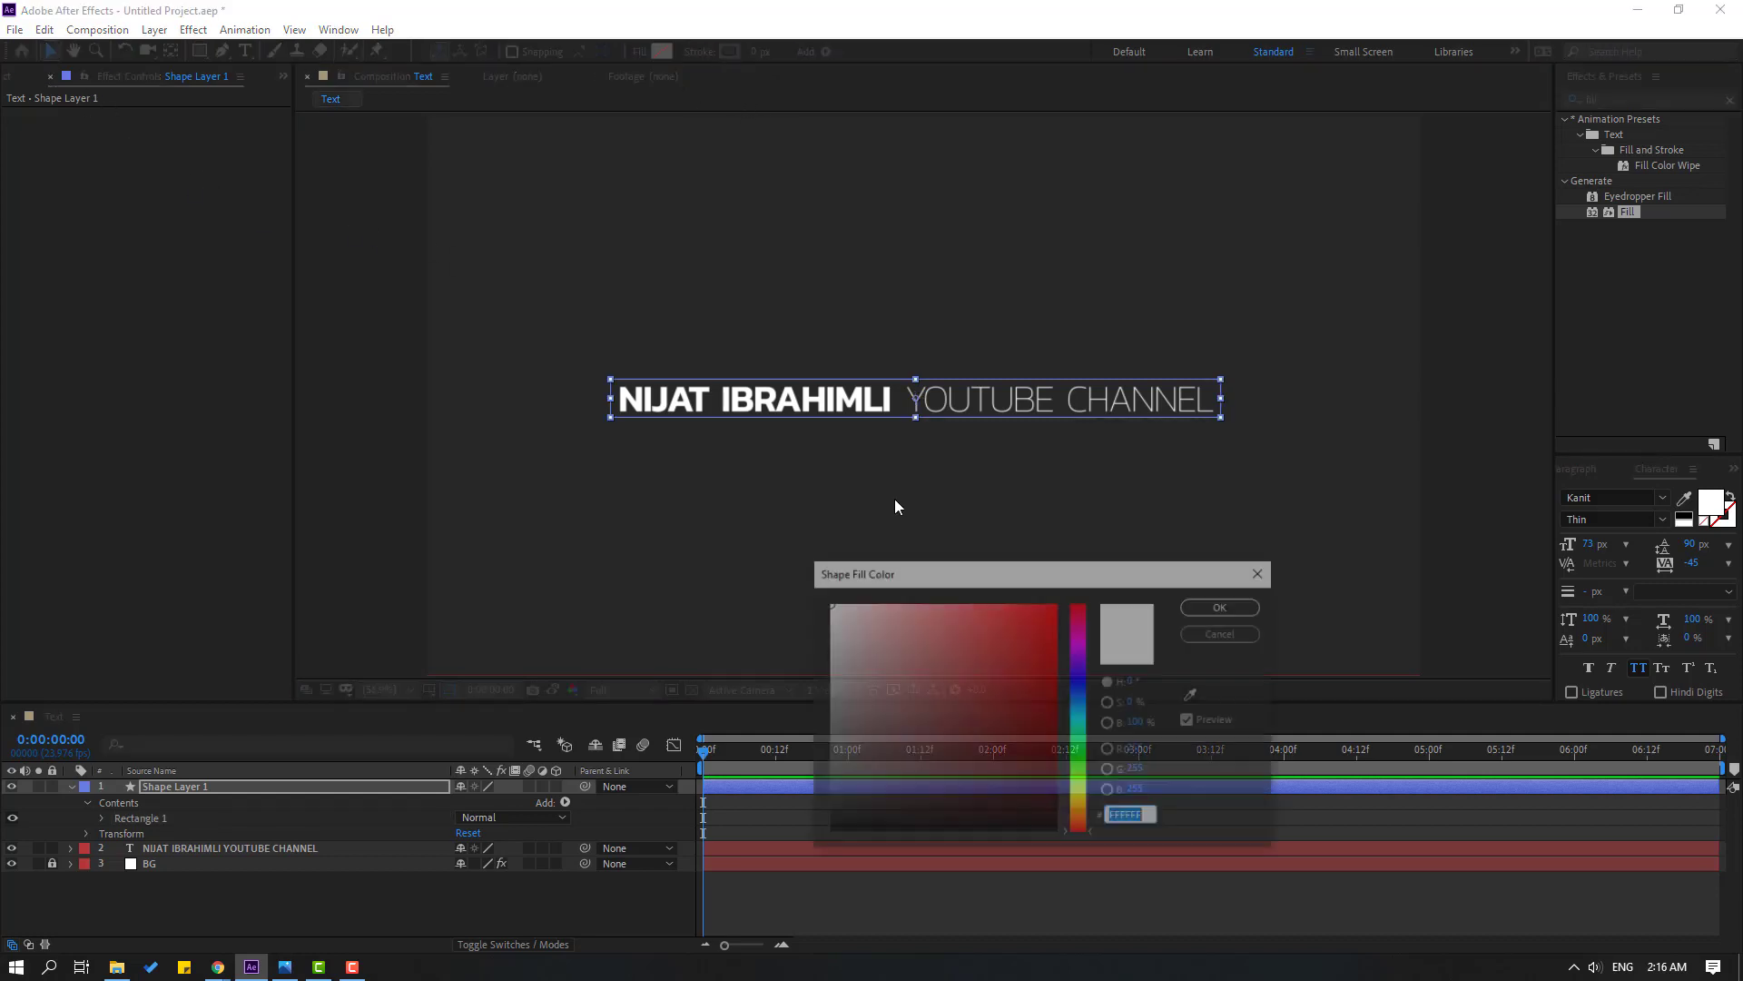
left_click_drag(1035, 652, 963, 604)
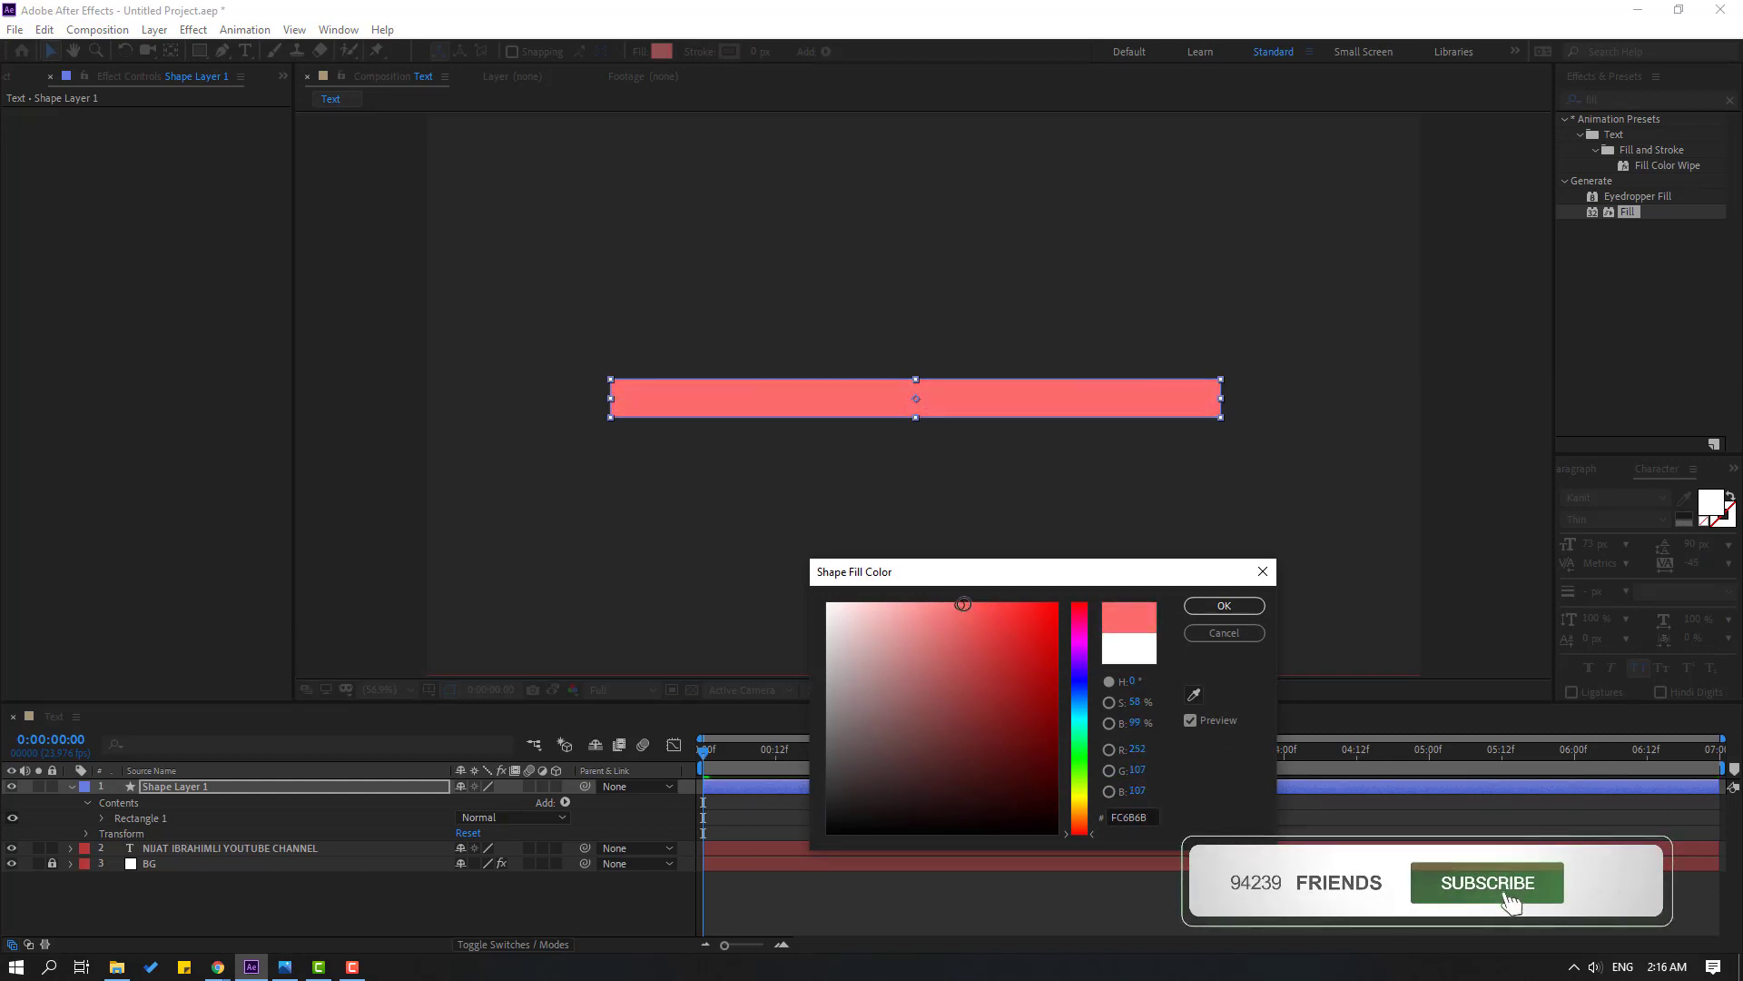
left_click(1224, 606)
Move the shape layer beneath the title text layer
left_click(73, 787)
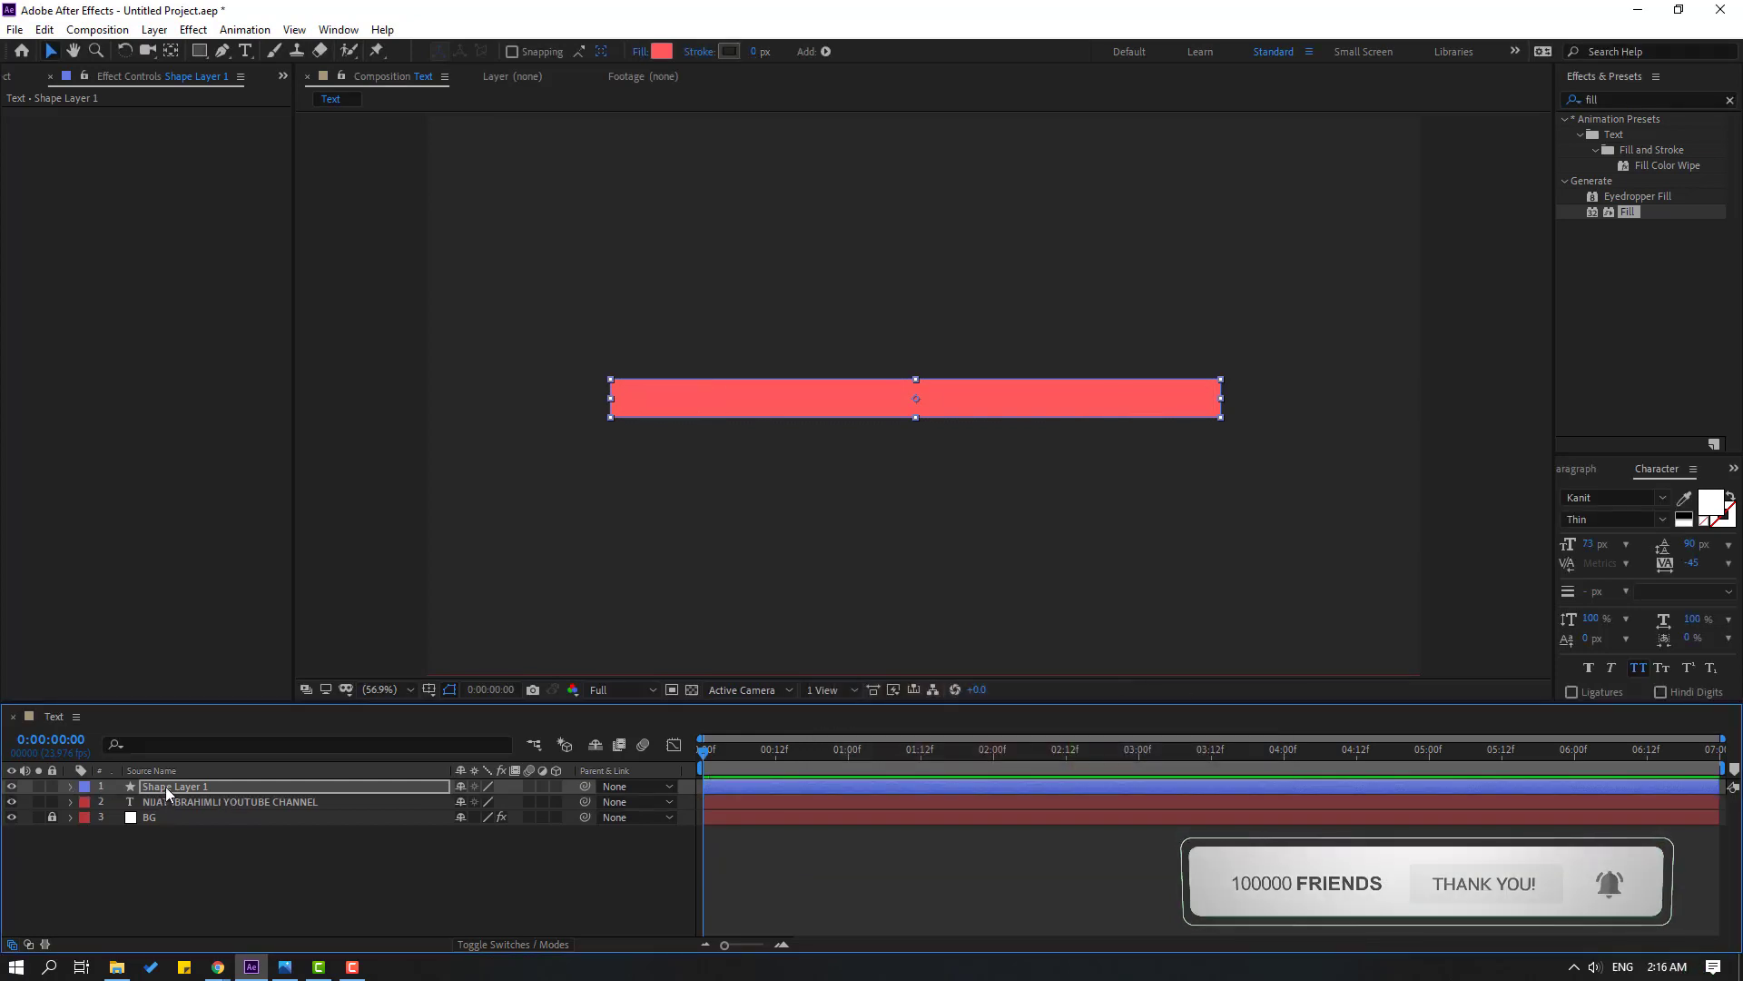
left_click_drag(166, 786, 174, 814)
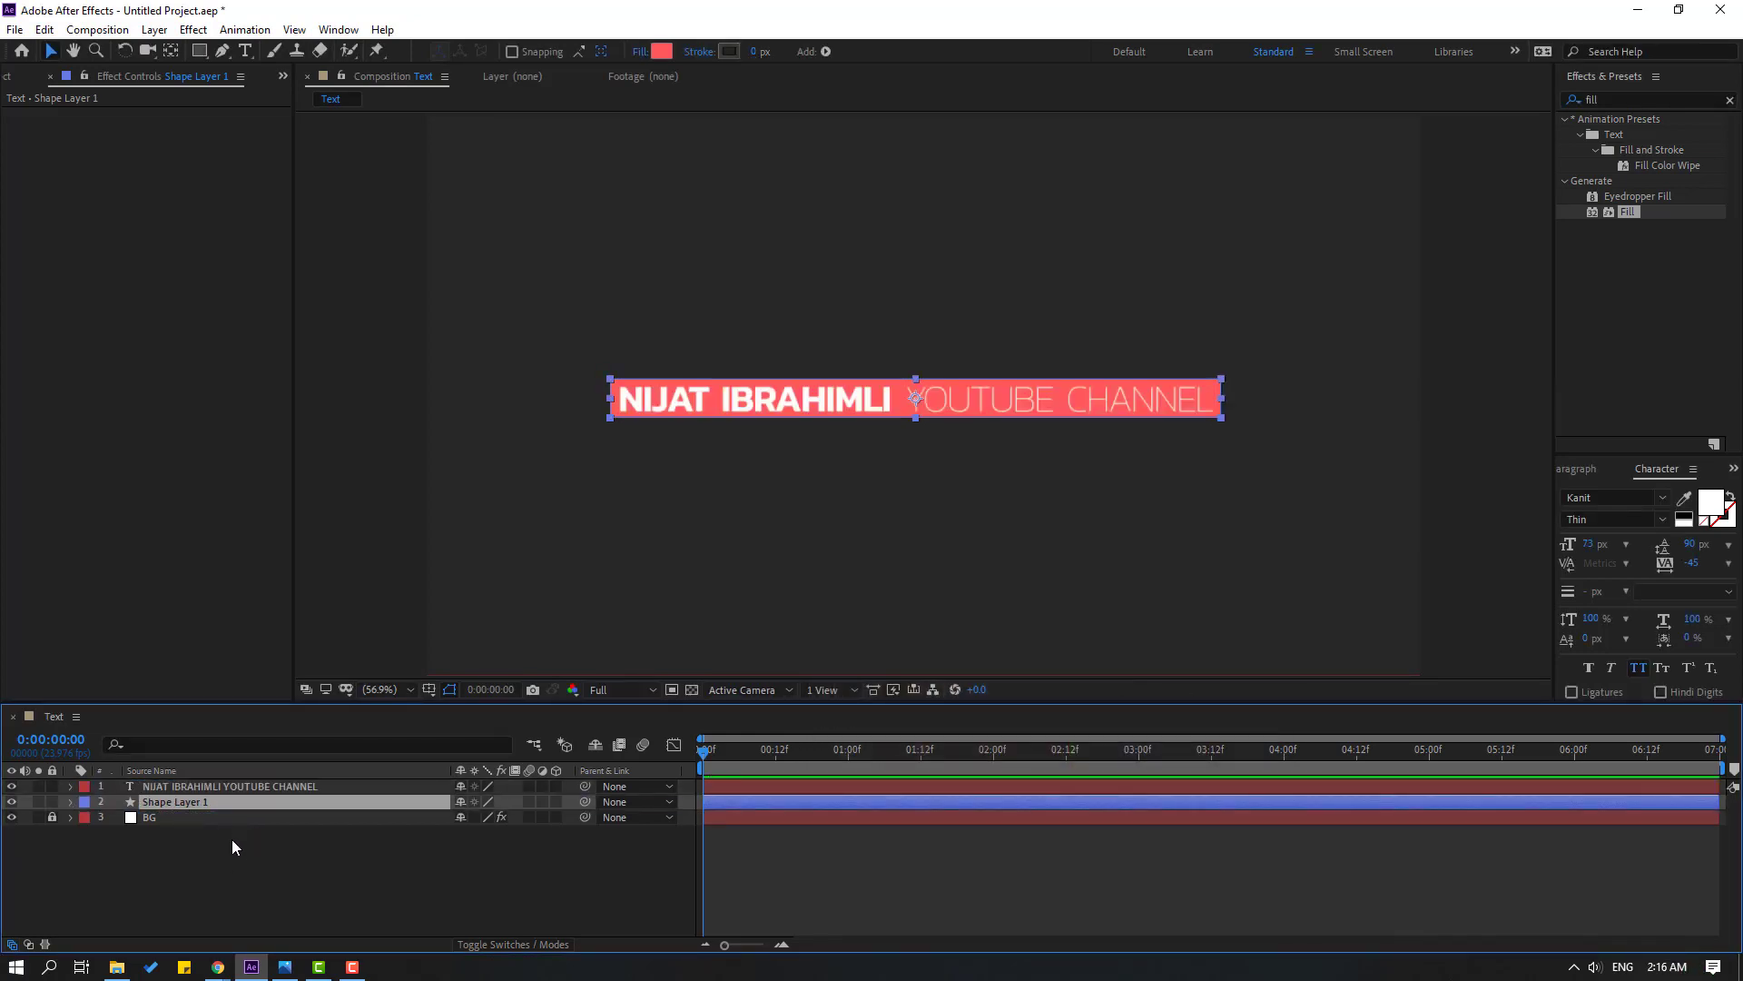
left_click(232, 839)
left_click(189, 785)
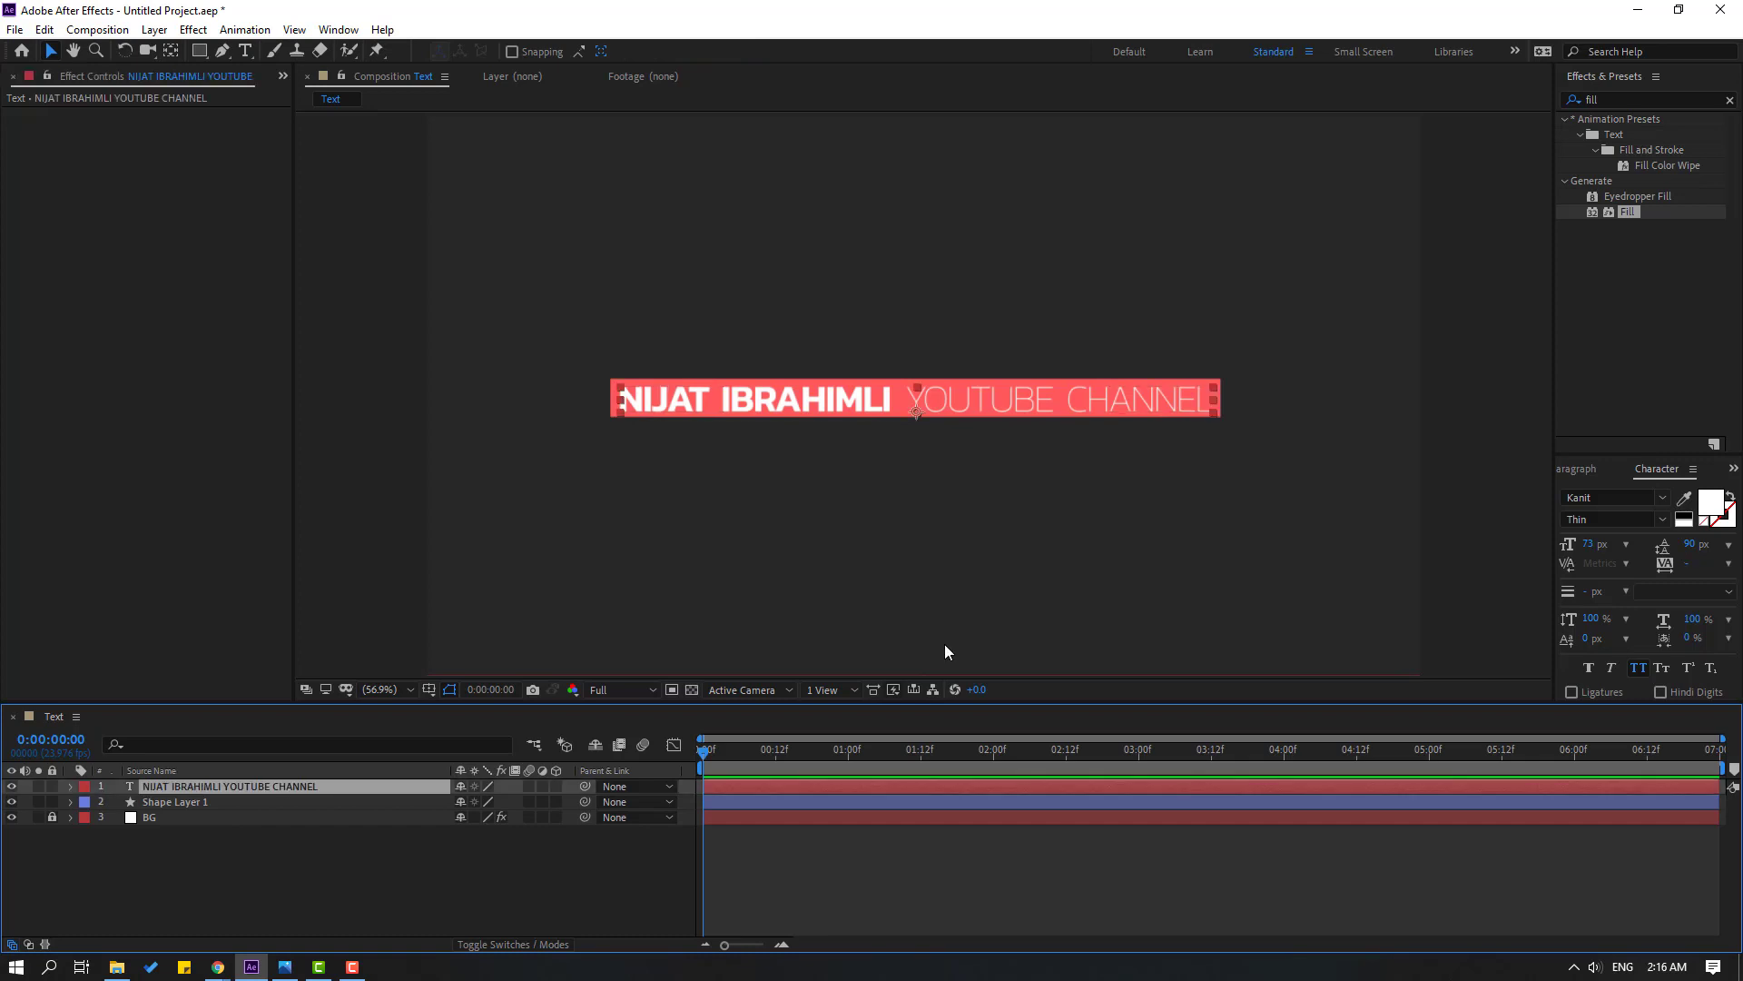
Change the title text colour to near-black #131313
left_click(1711, 511)
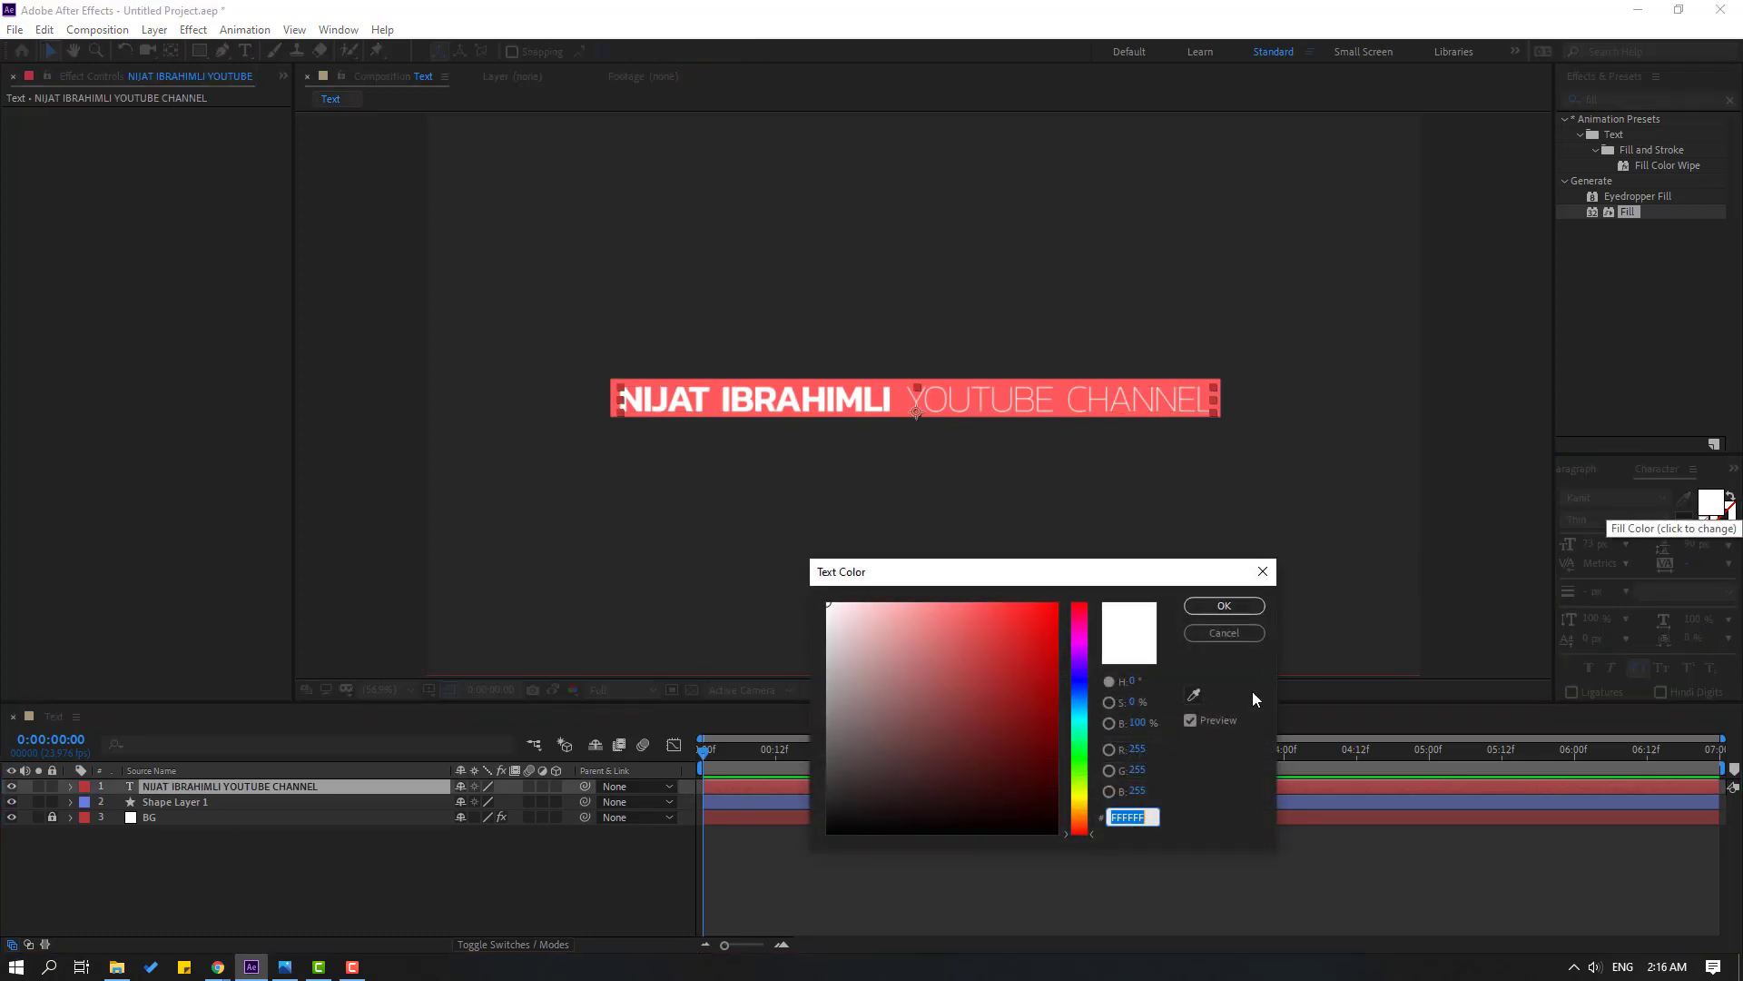
left_click_drag(875, 787, 792, 817)
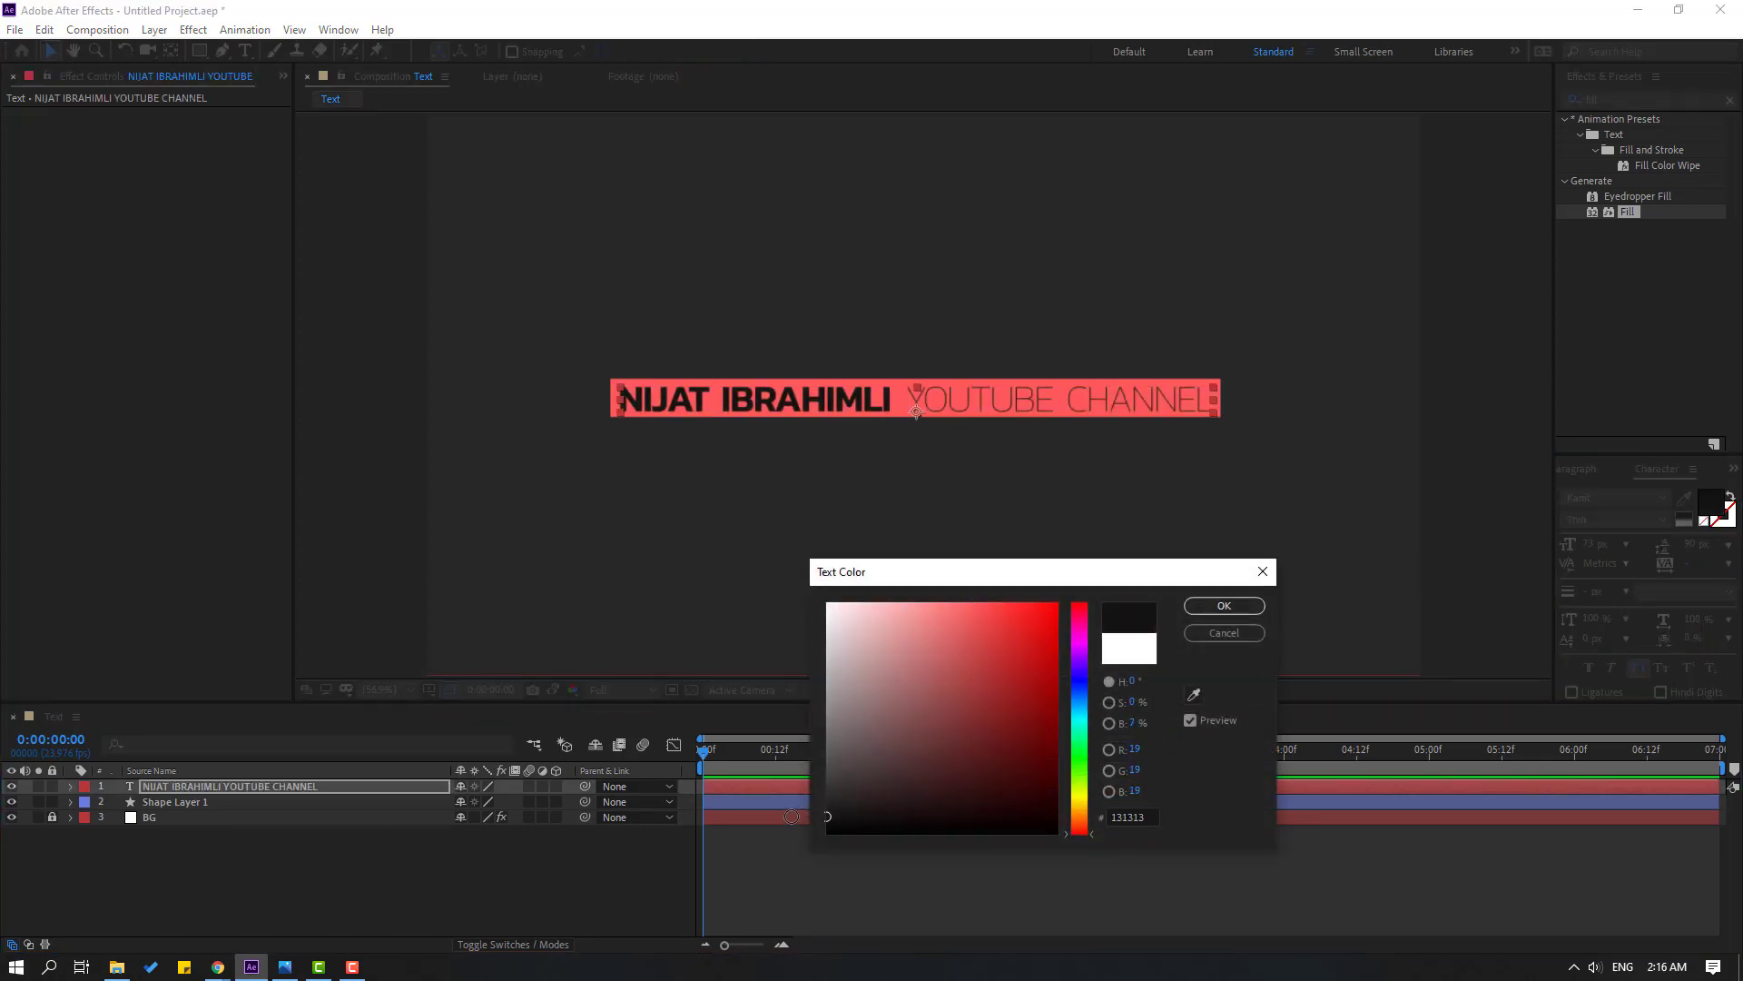
left_click(1221, 606)
left_click(167, 861)
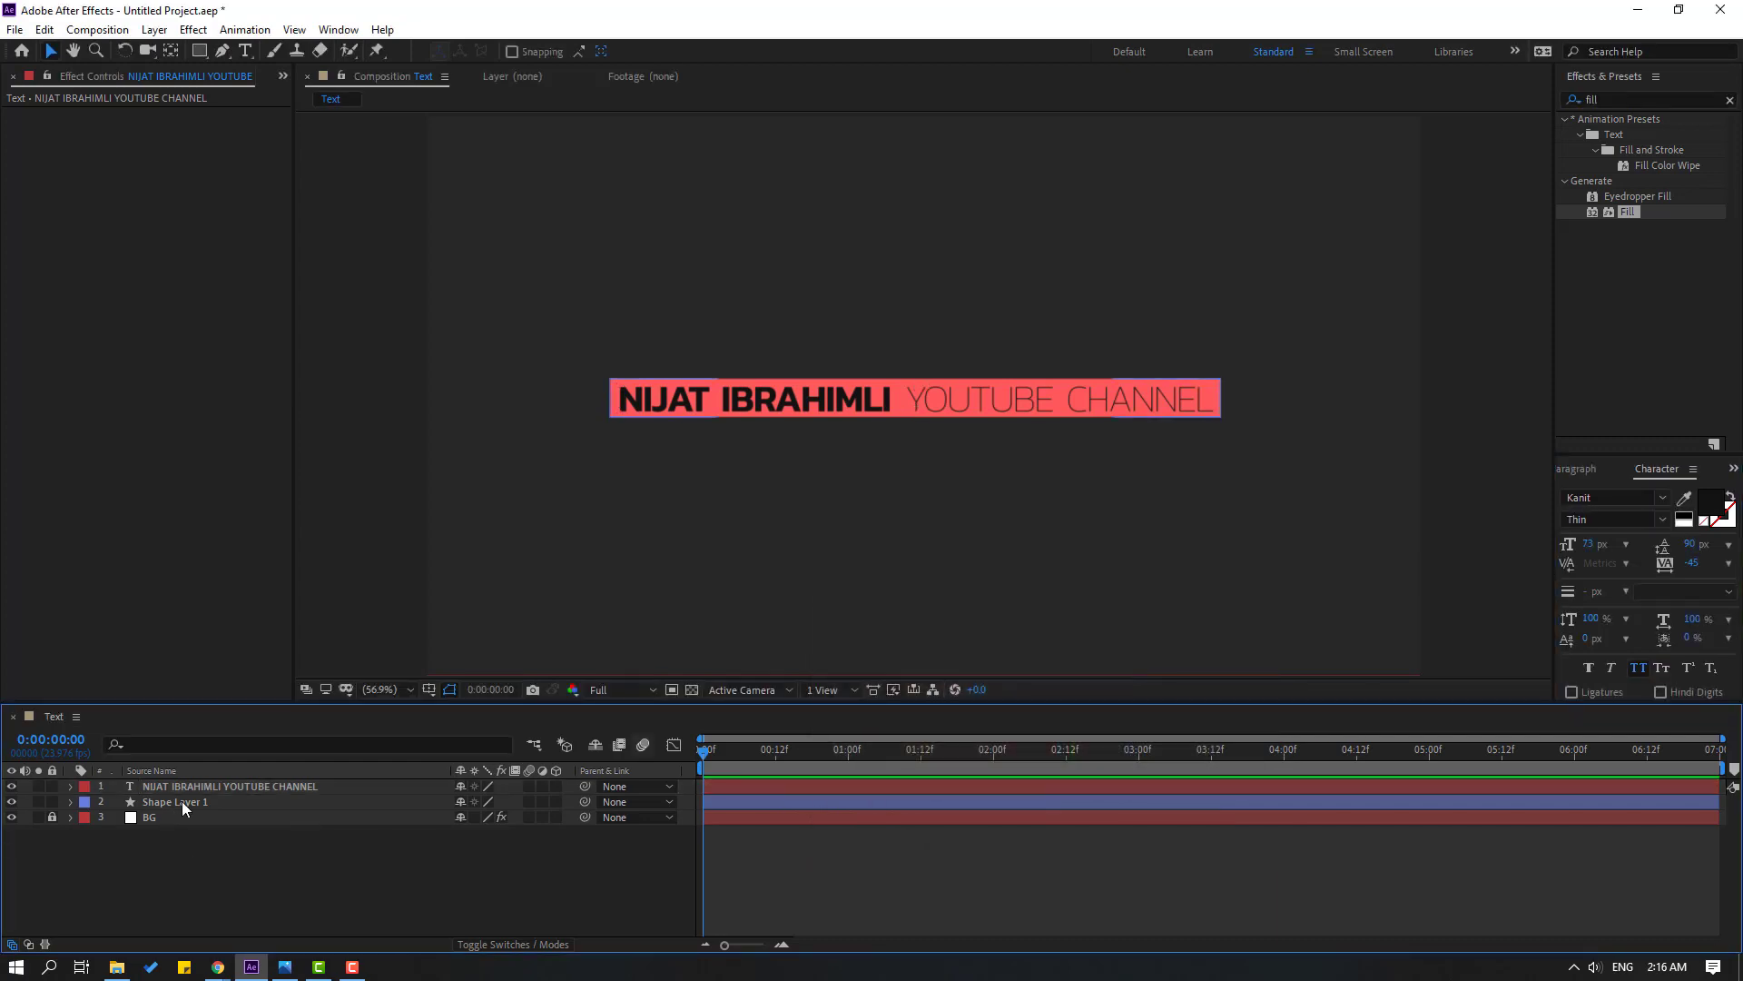
Expose Rectangle Path 1's Size, Position and Roundness in the shape layer
left_click(181, 802)
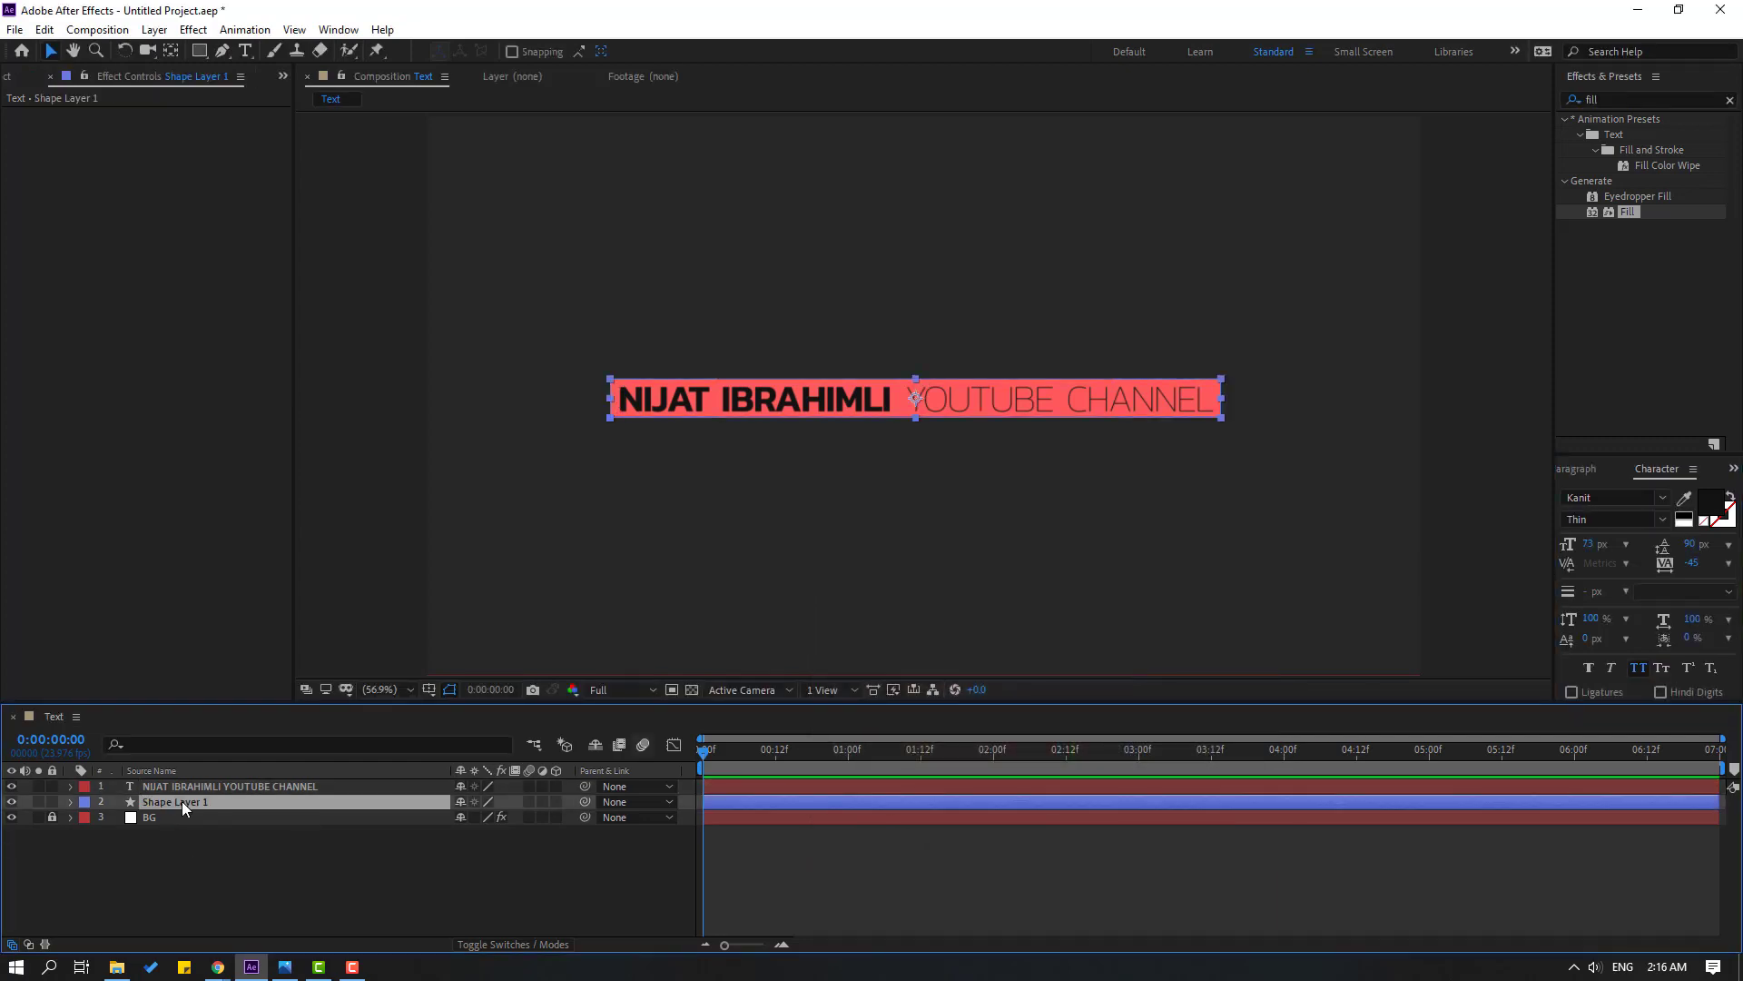
left_click(70, 802)
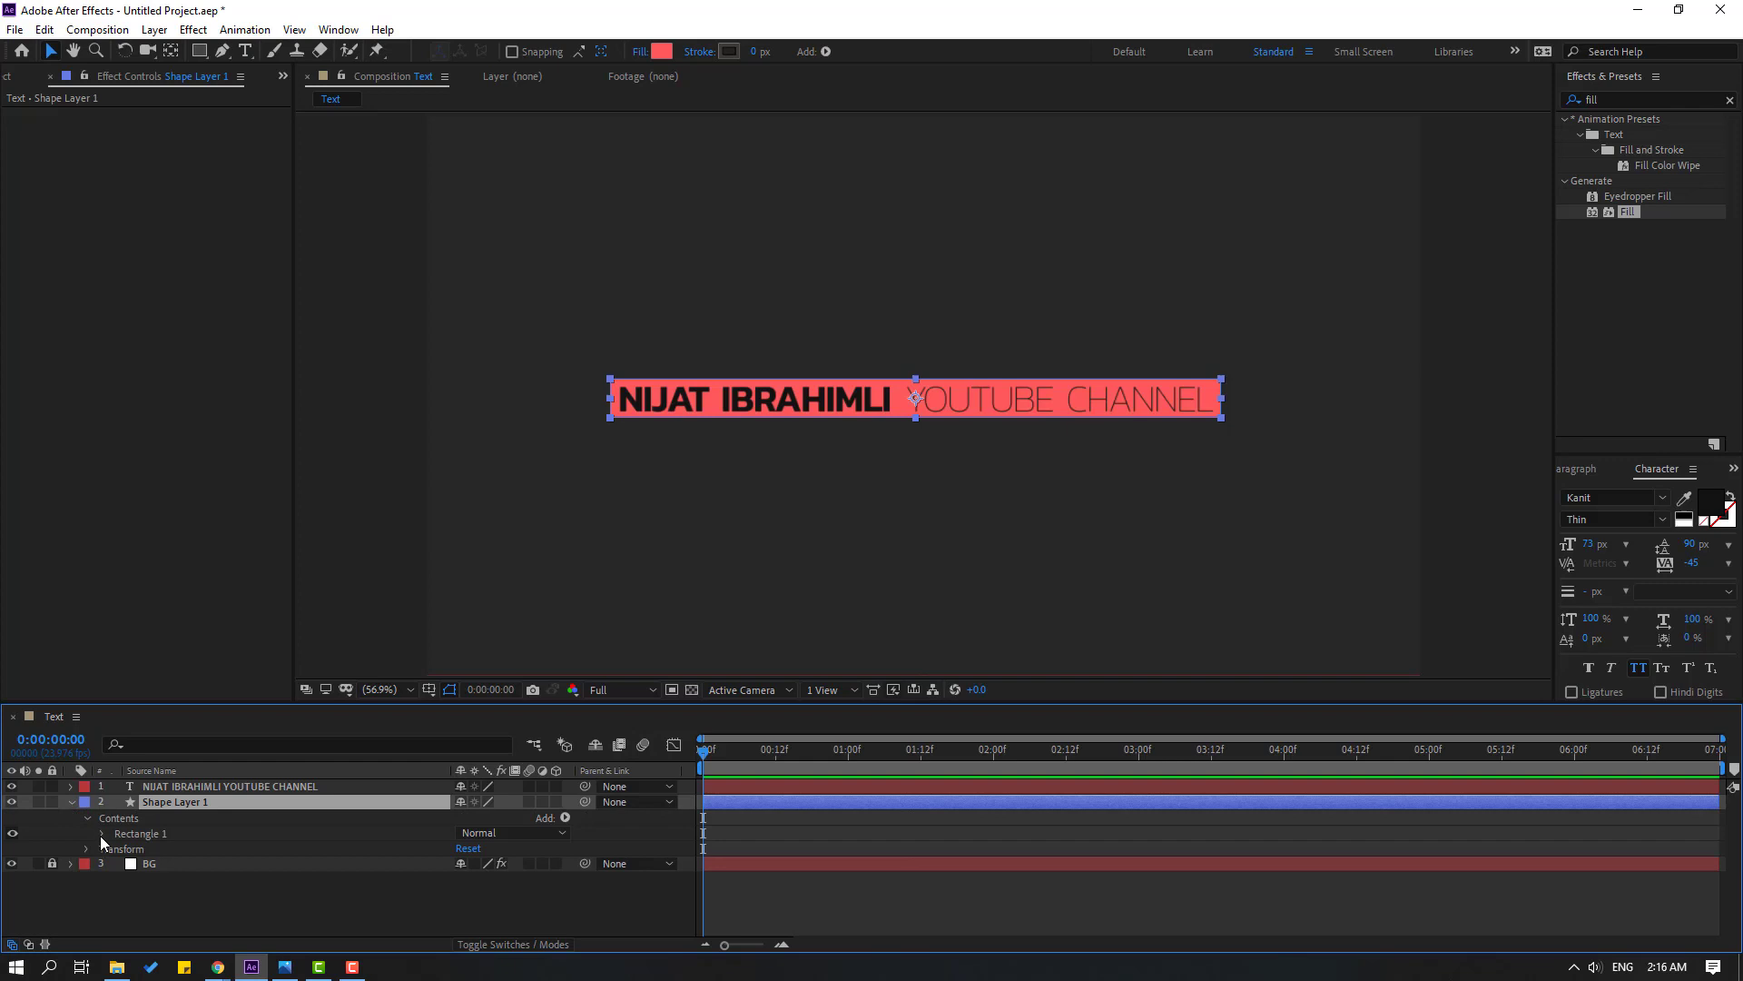
left_click(102, 834)
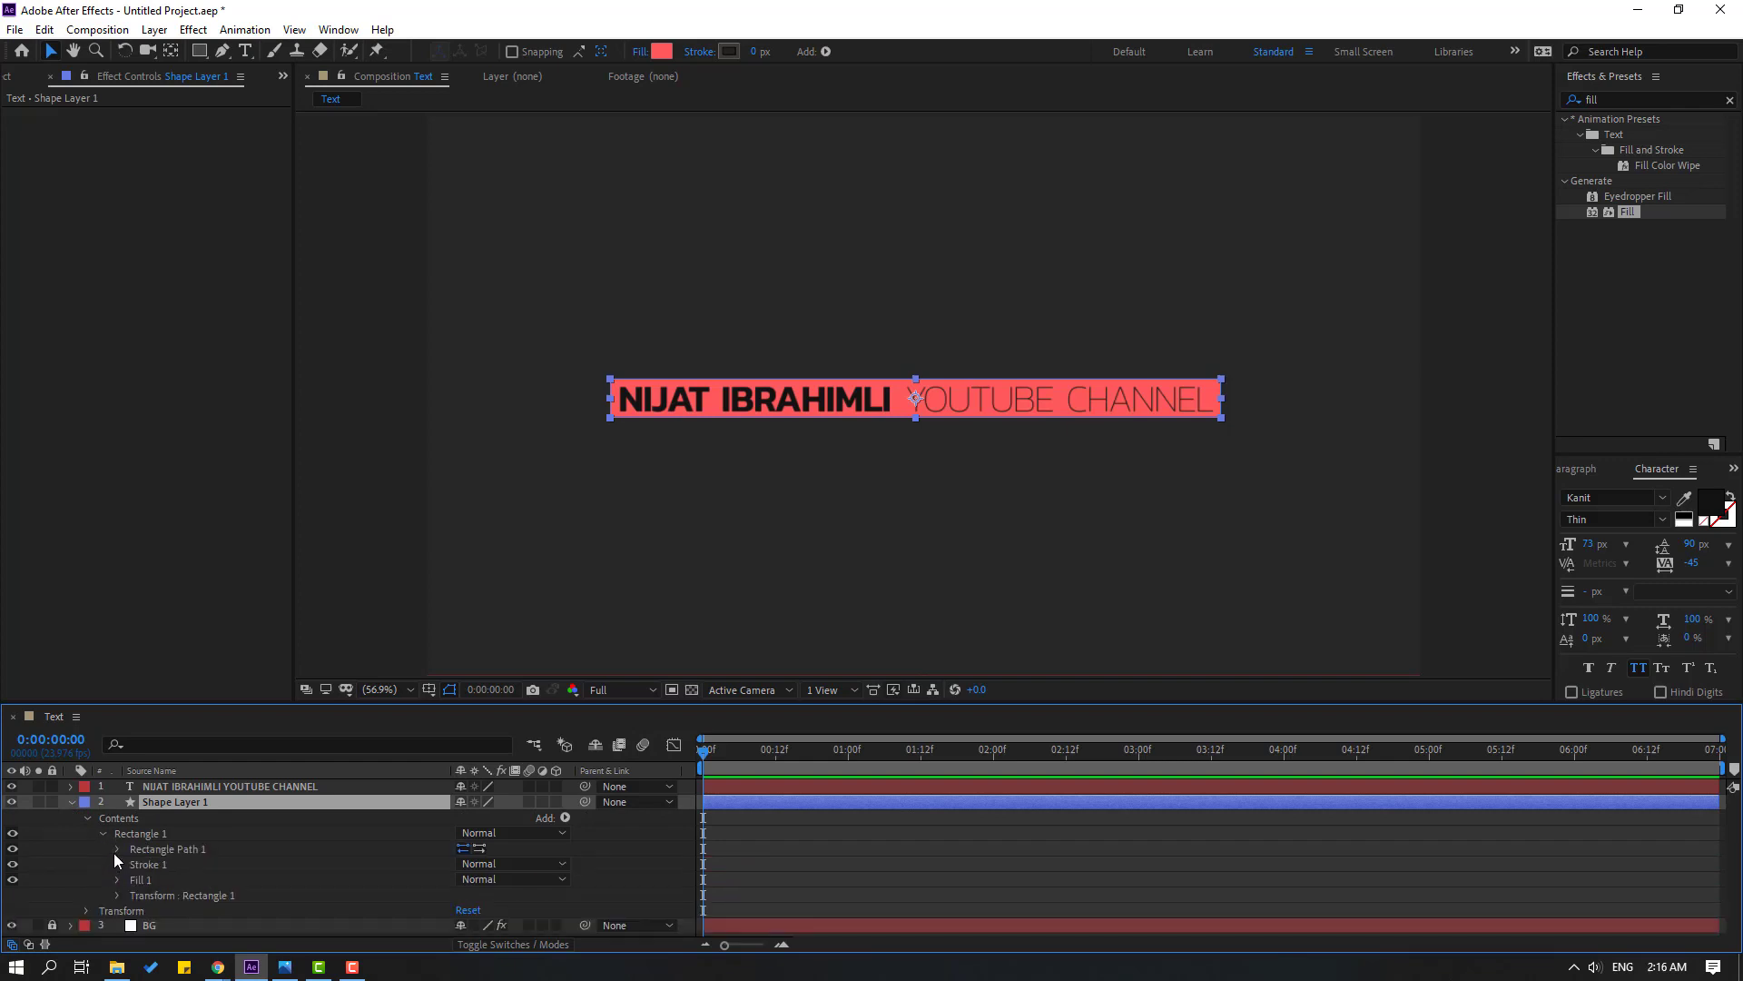
left_click(118, 849)
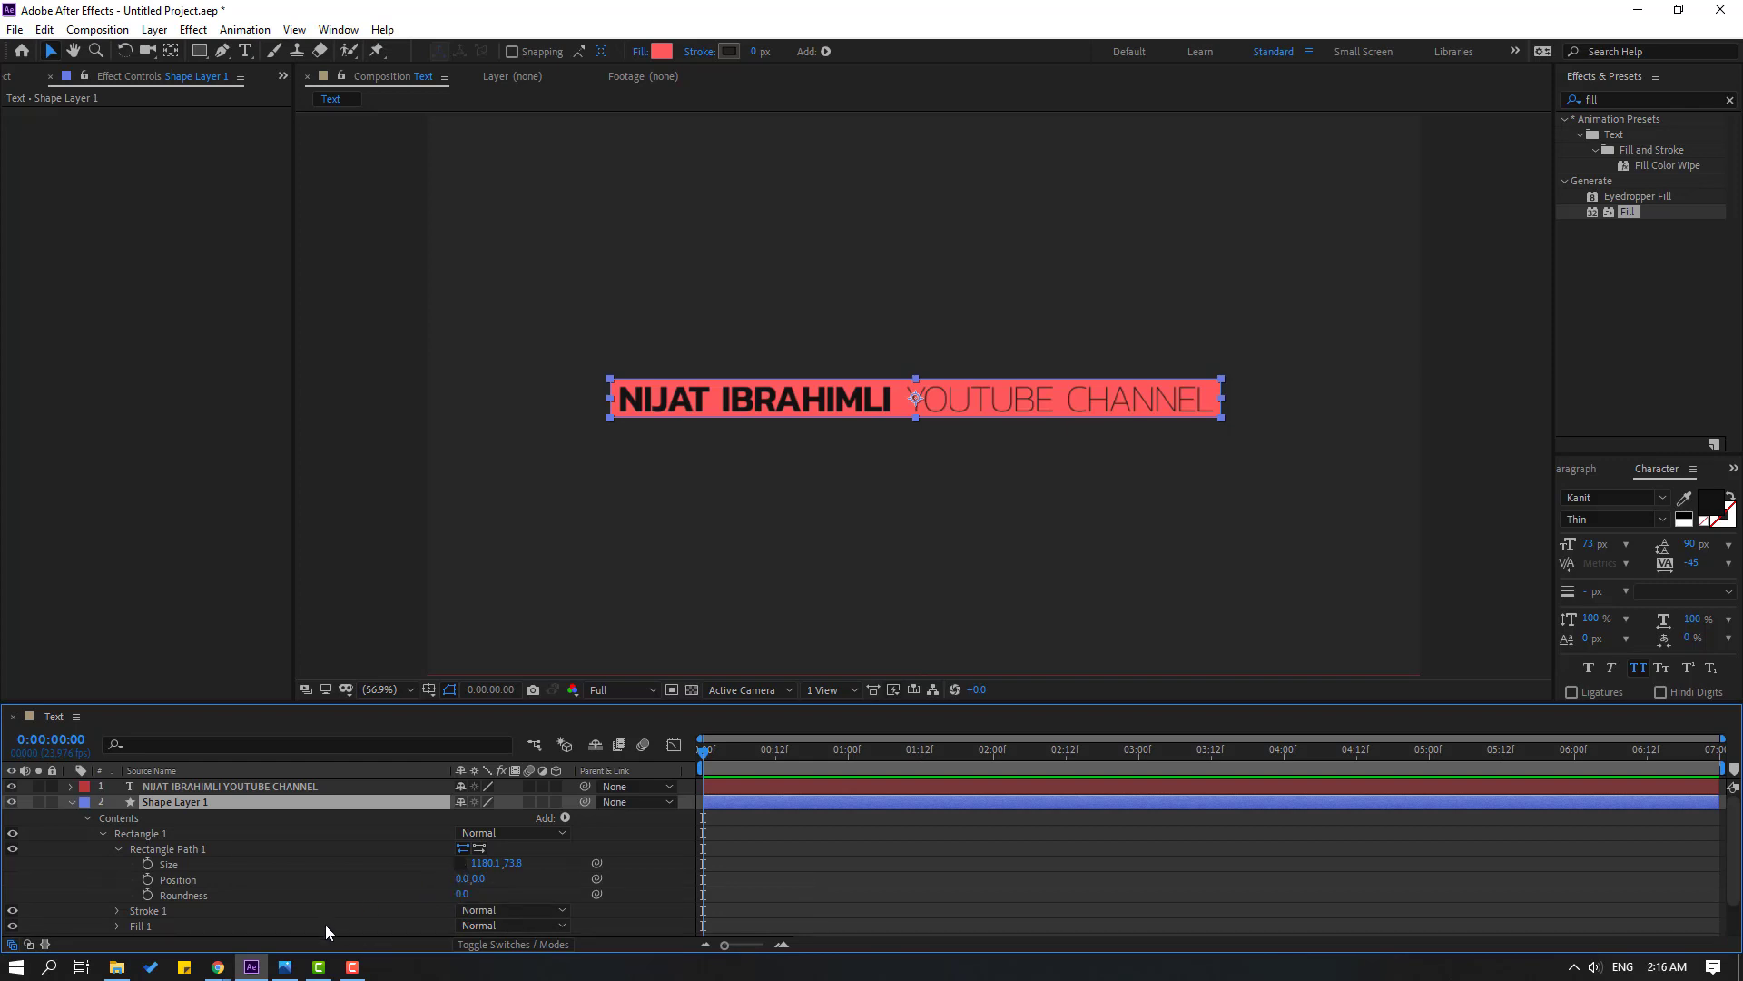
Keyframe the rectangle's Size from width 0 at 0:00 to full width later
left_click(147, 864)
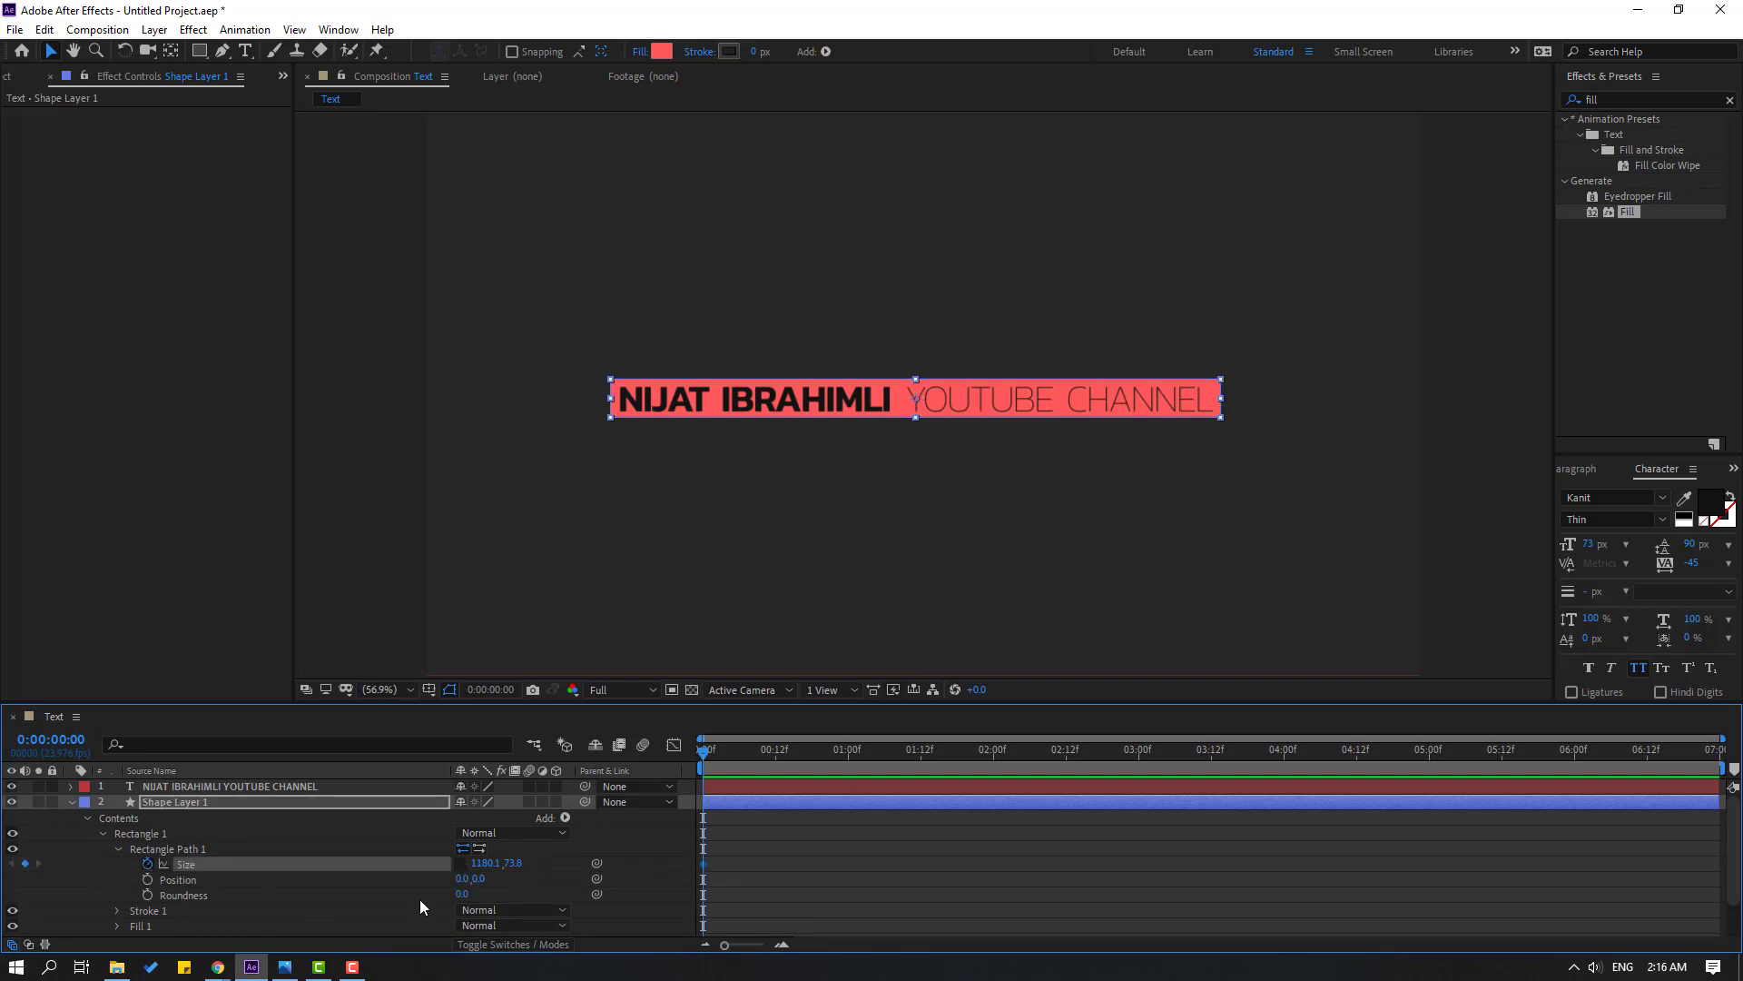
left_click_drag(703, 864, 832, 854)
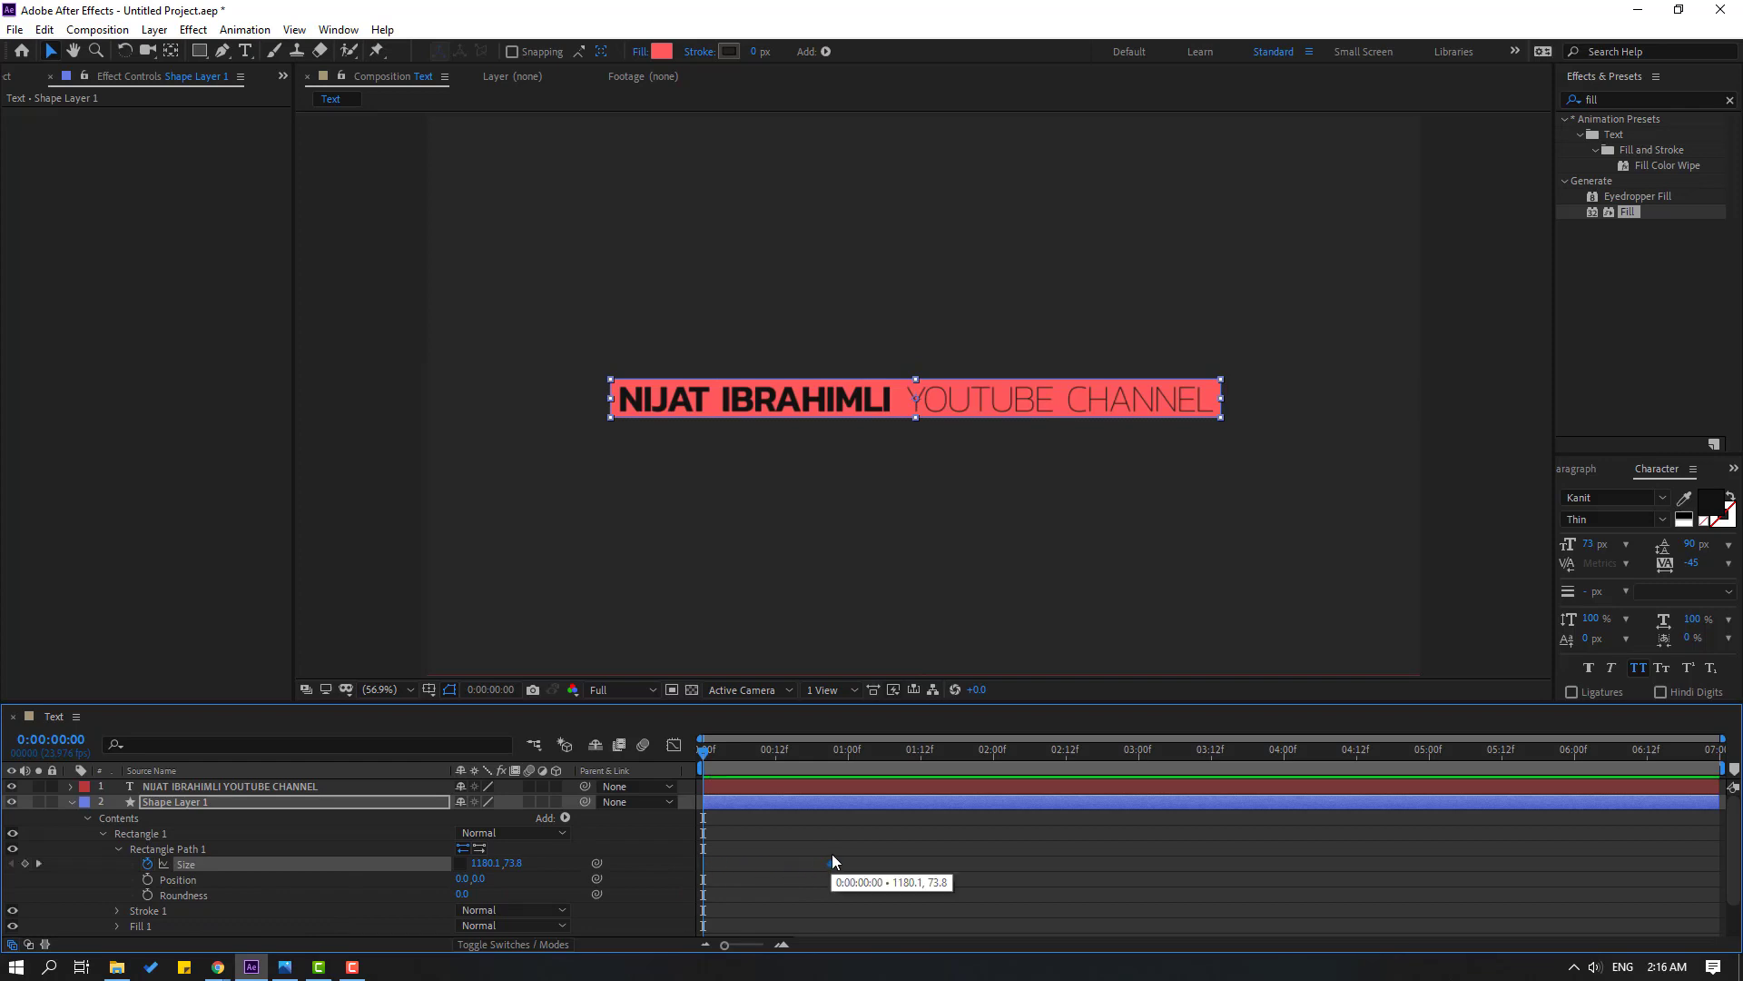
mouse_move(486, 870)
left_mouse_down()
mouse_move(467, 870)
mouse_move(497, 878)
left_mouse_up()
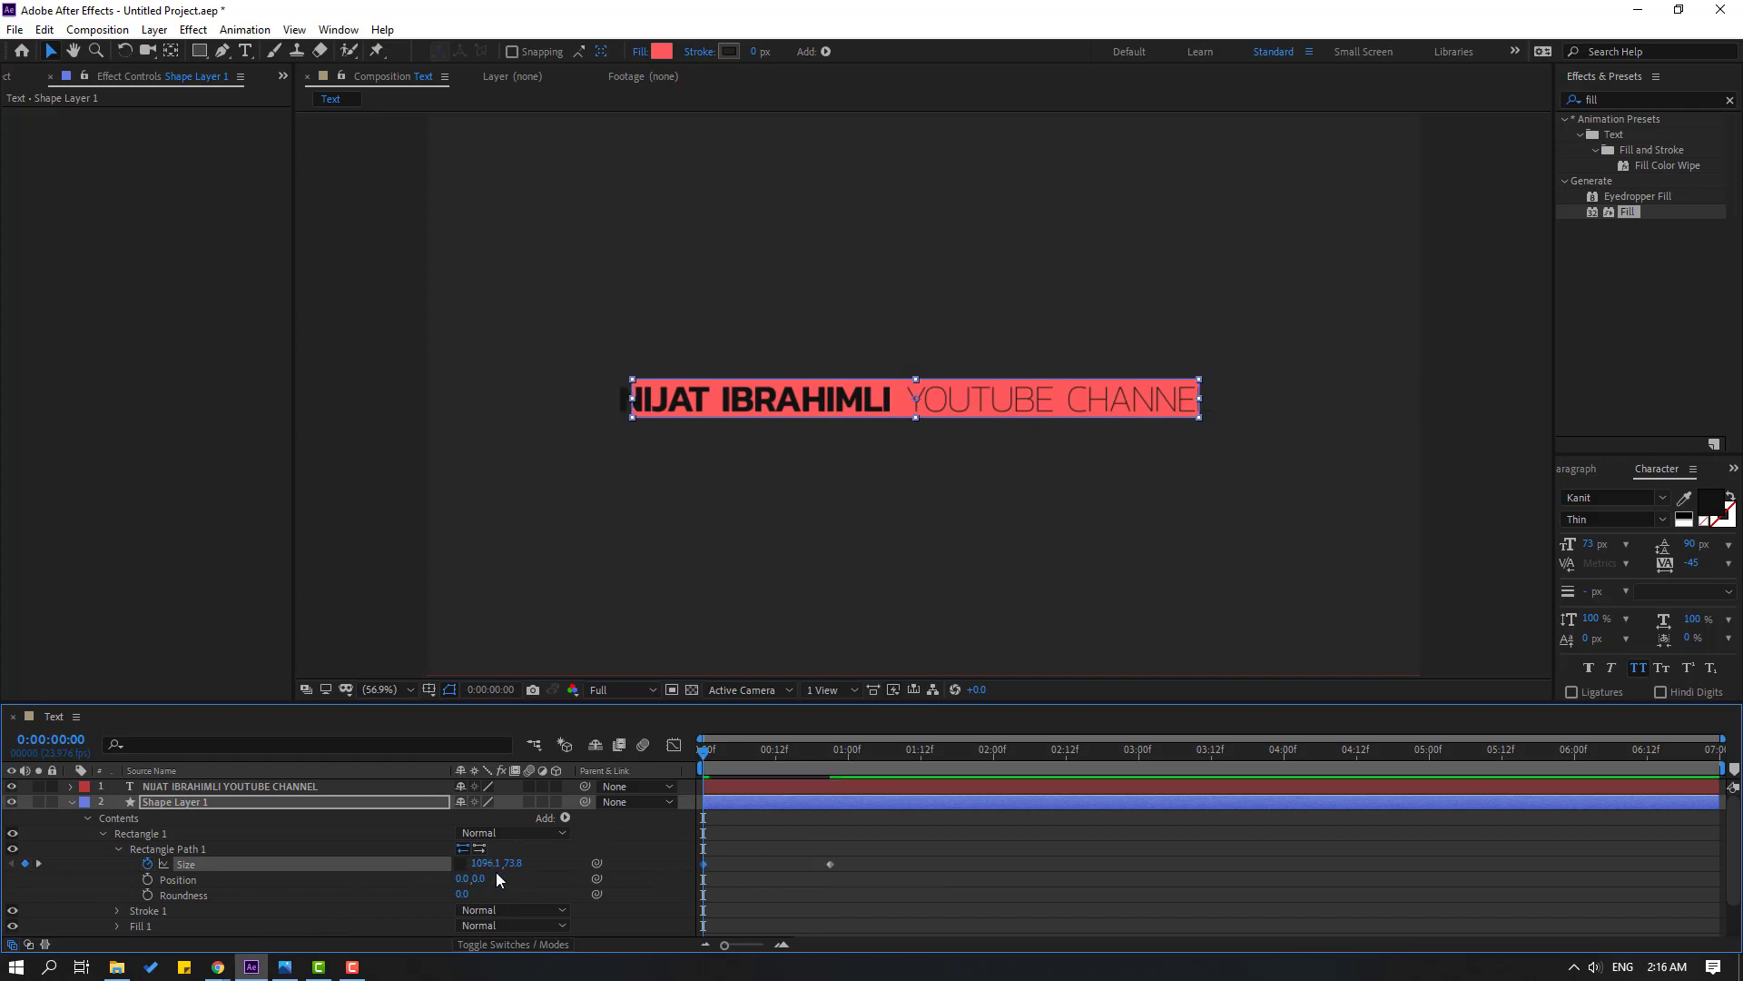
left_click(492, 864)
type("0")
key("Return")
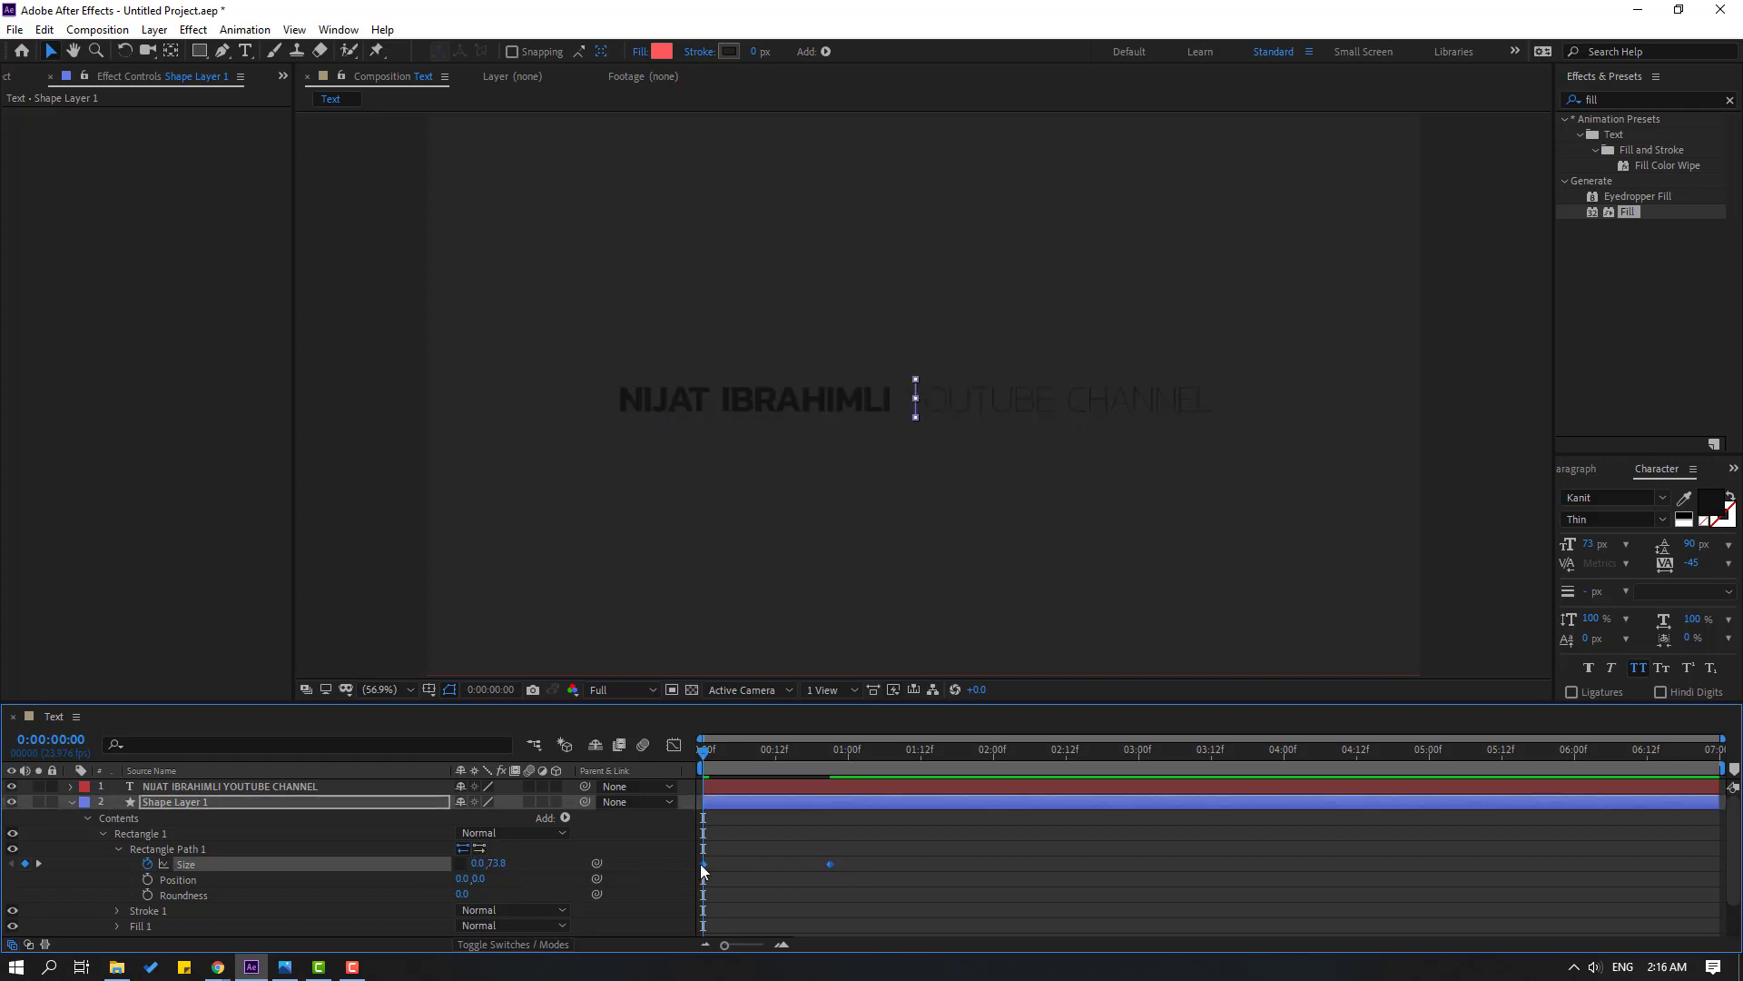
Apply Easy Ease to the Size keyframes and preview the growing bar
right_click(703, 863)
mouse_move(799, 849)
left_click(992, 730)
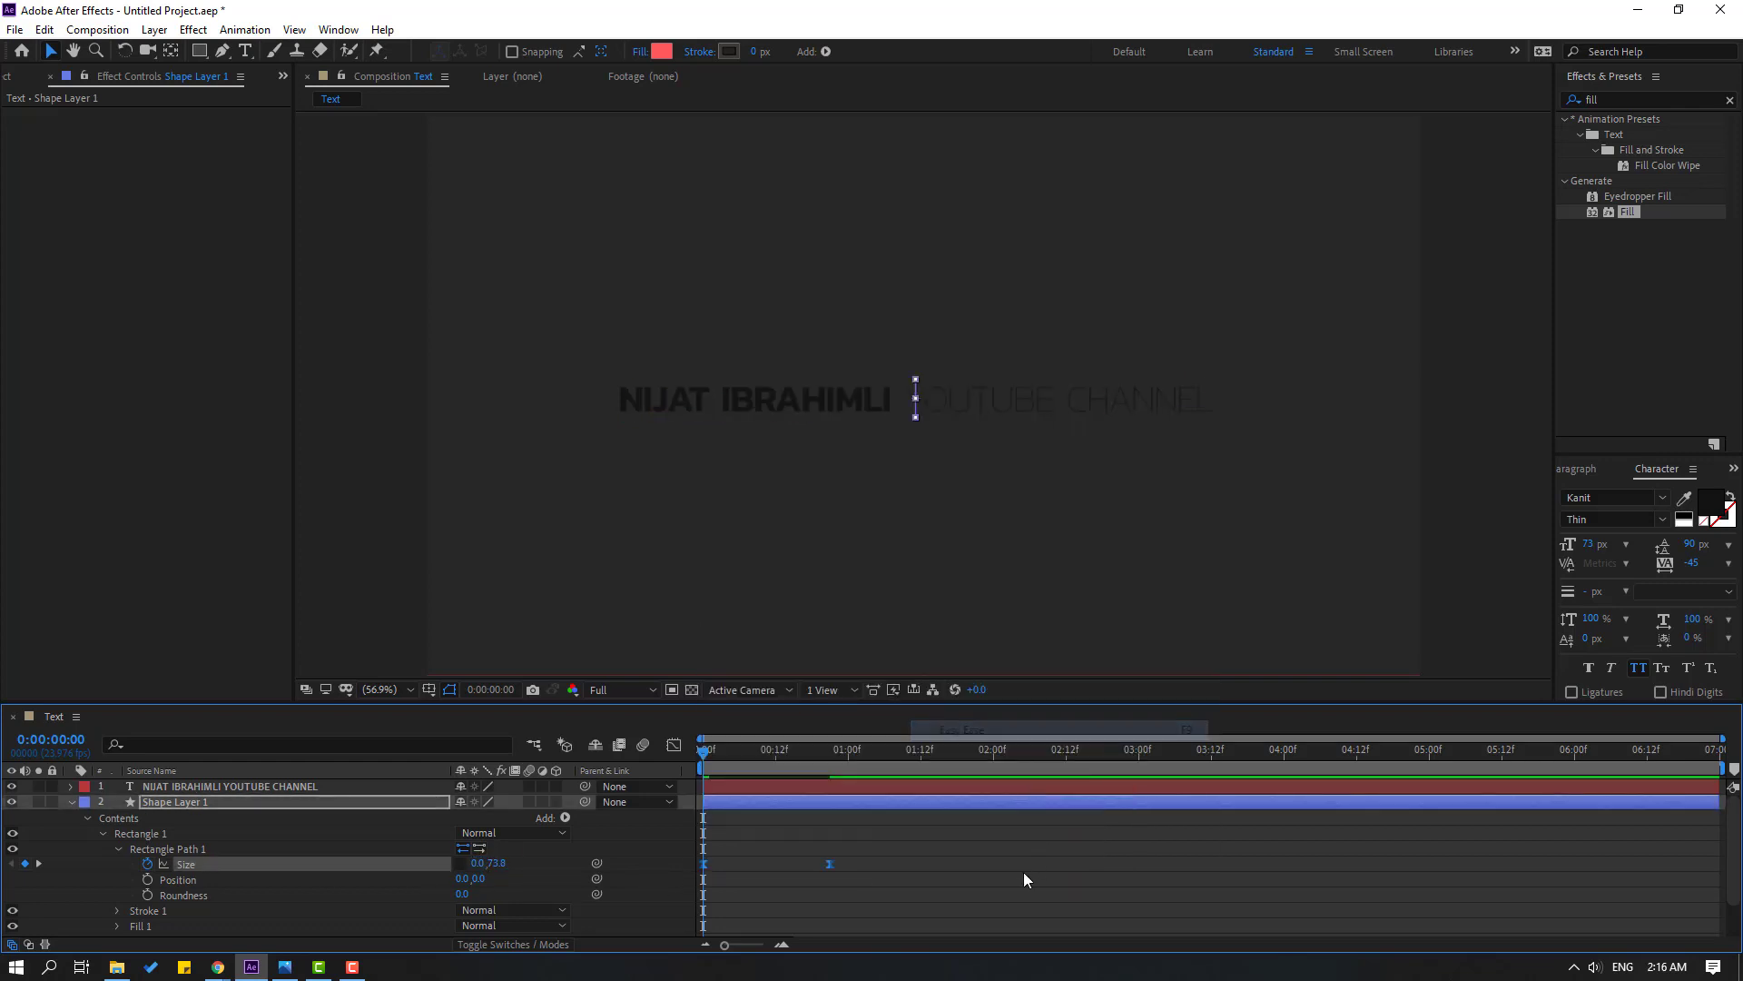
key("space")
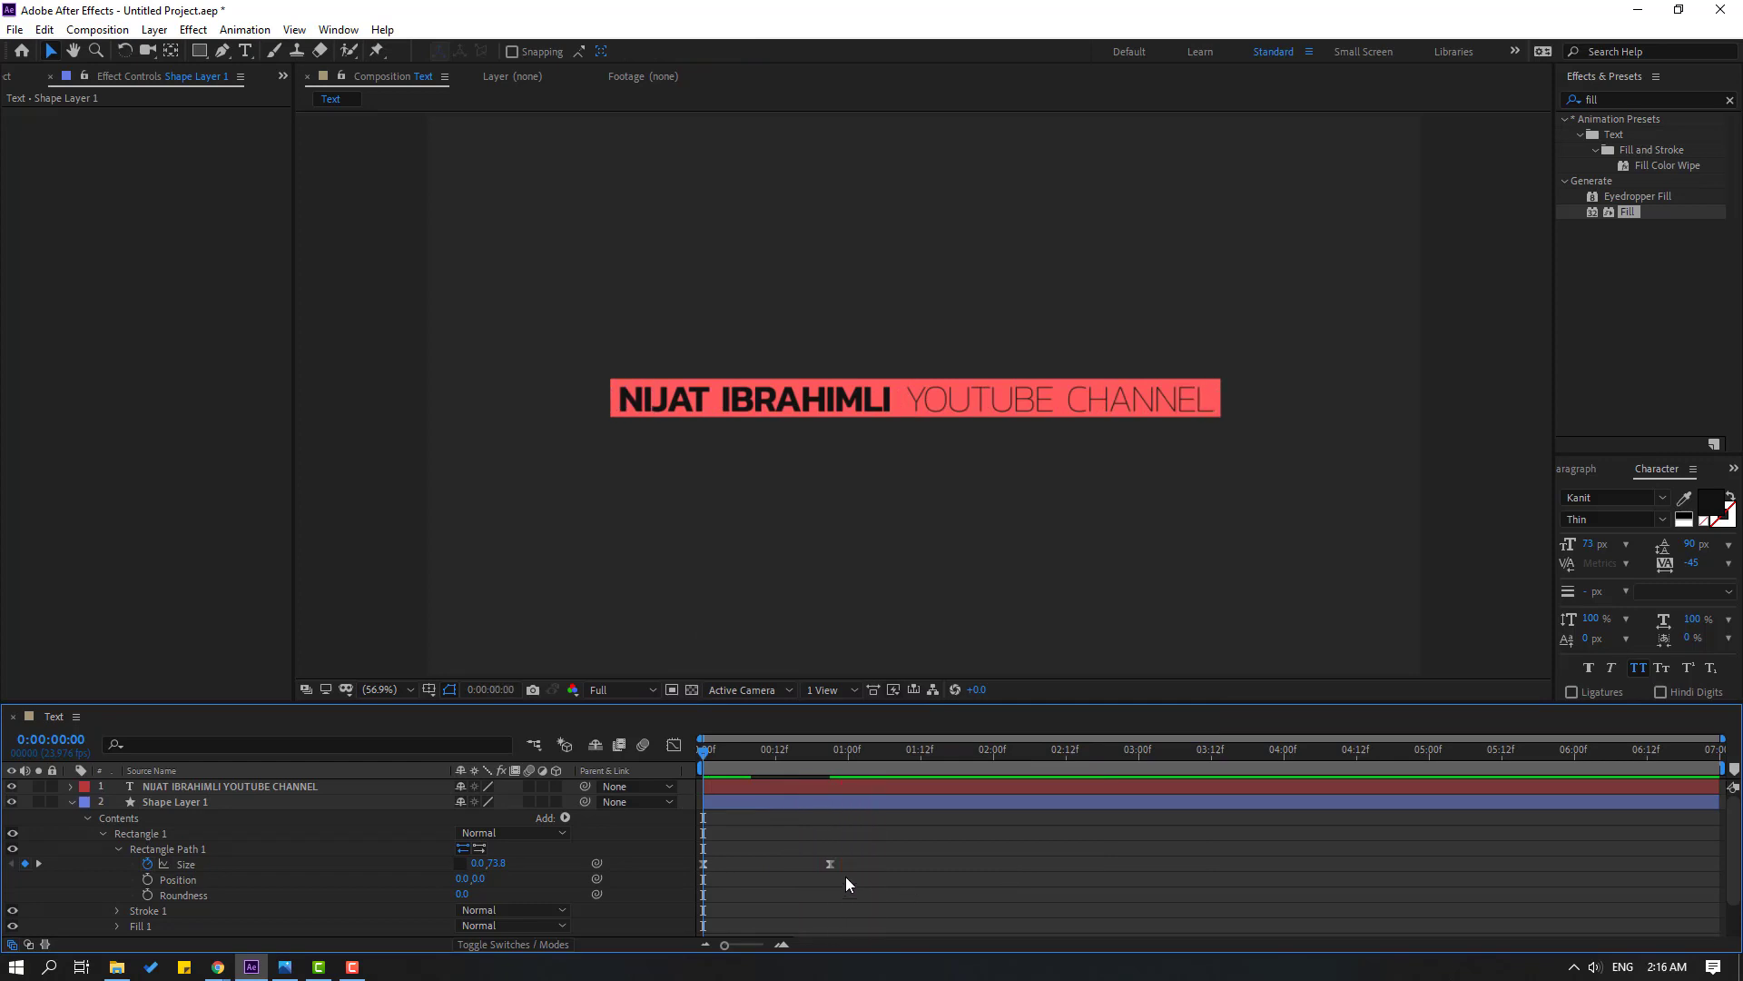
left_click_drag(846, 877, 690, 855)
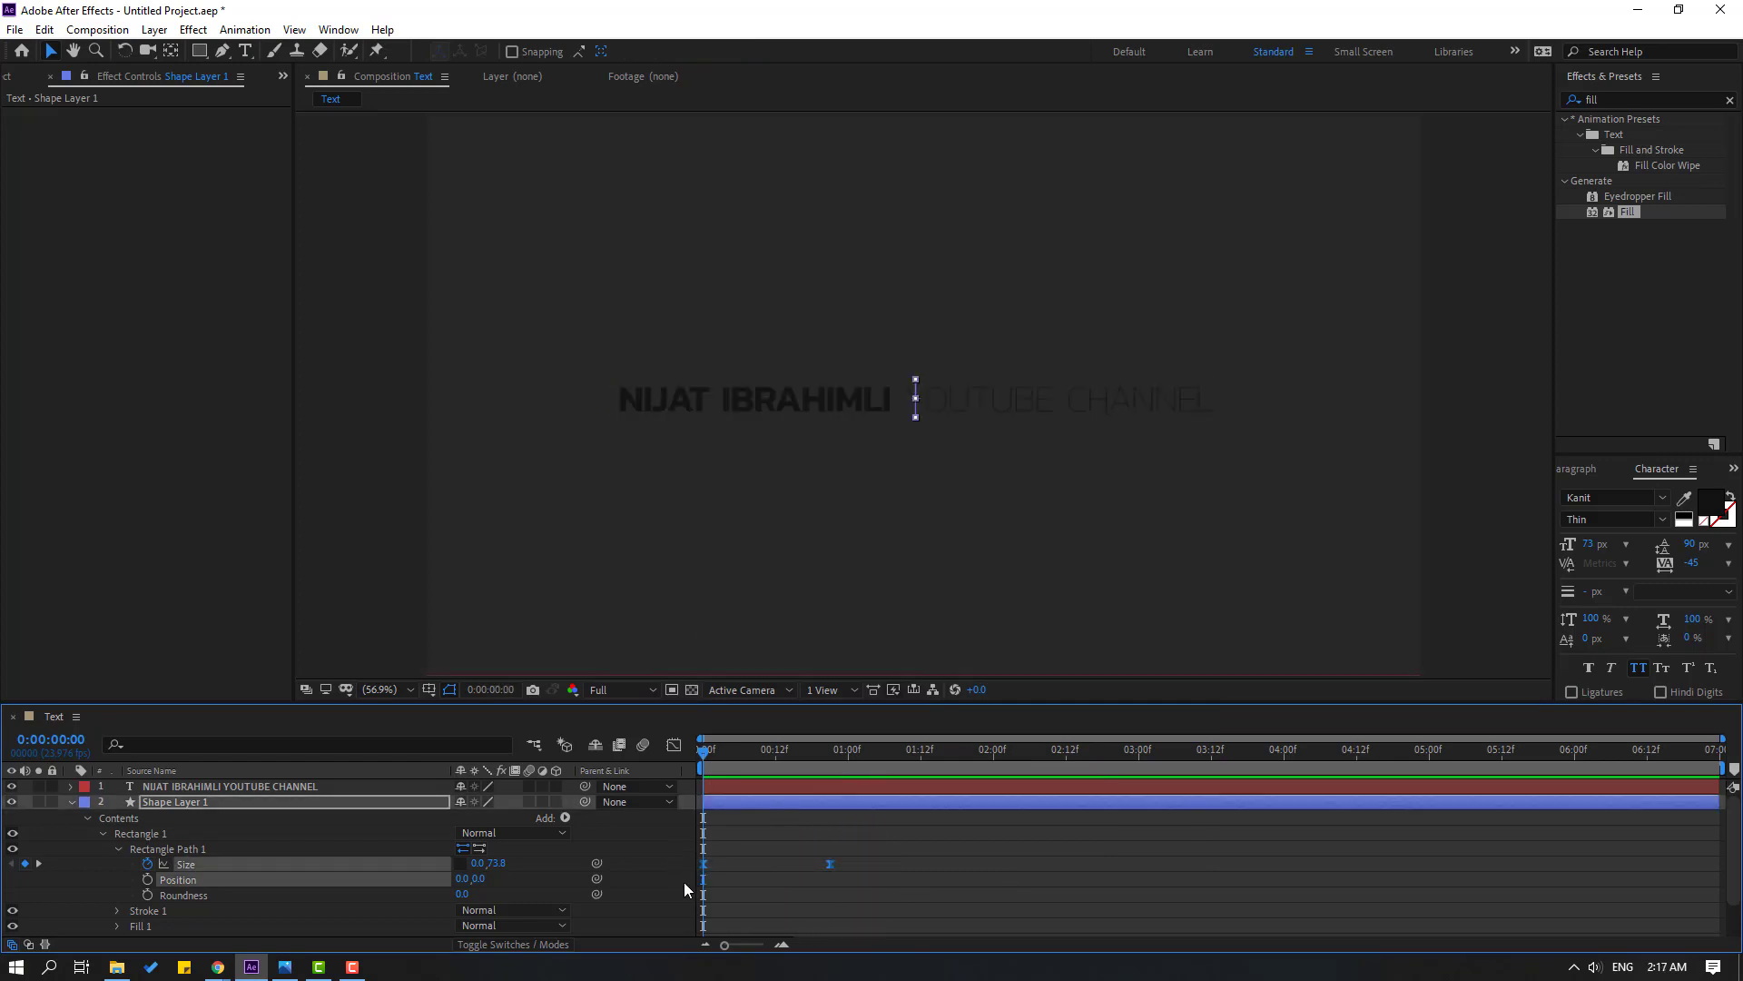
Reshape the Size speed curve and move the end keyframe to 0:00:00:21
left_click(673, 745)
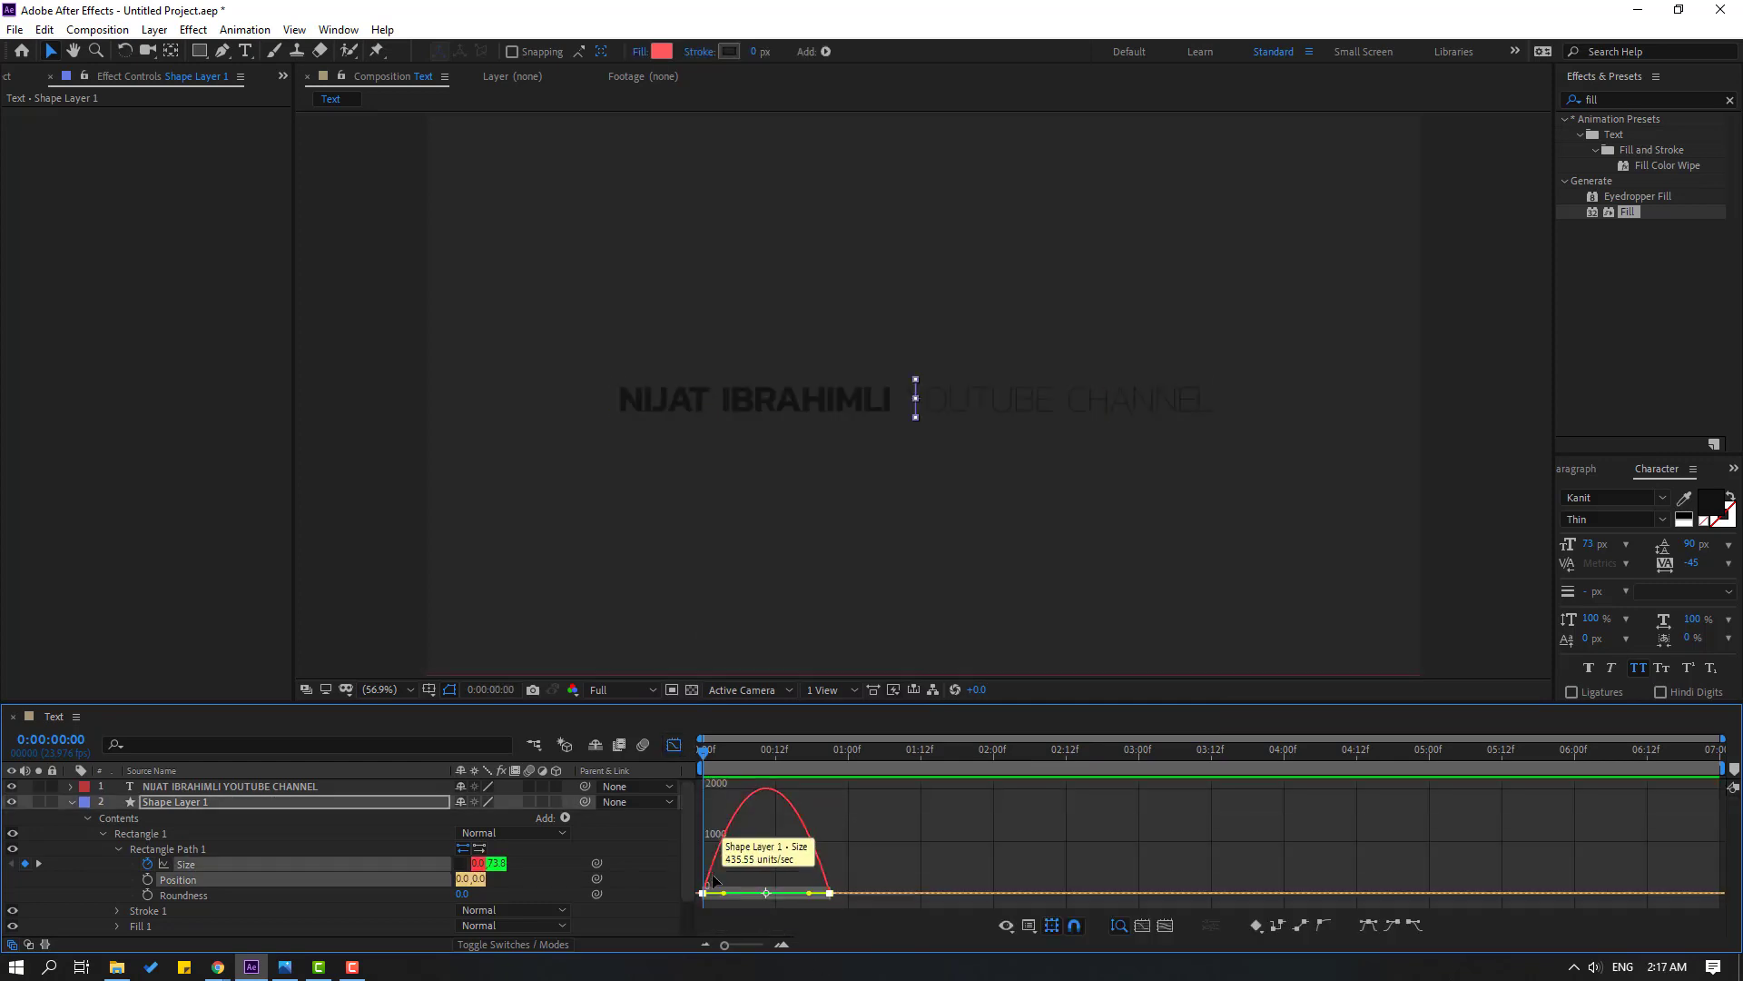
left_click_drag(811, 899, 746, 897)
key("space")
key("space")
key("space")
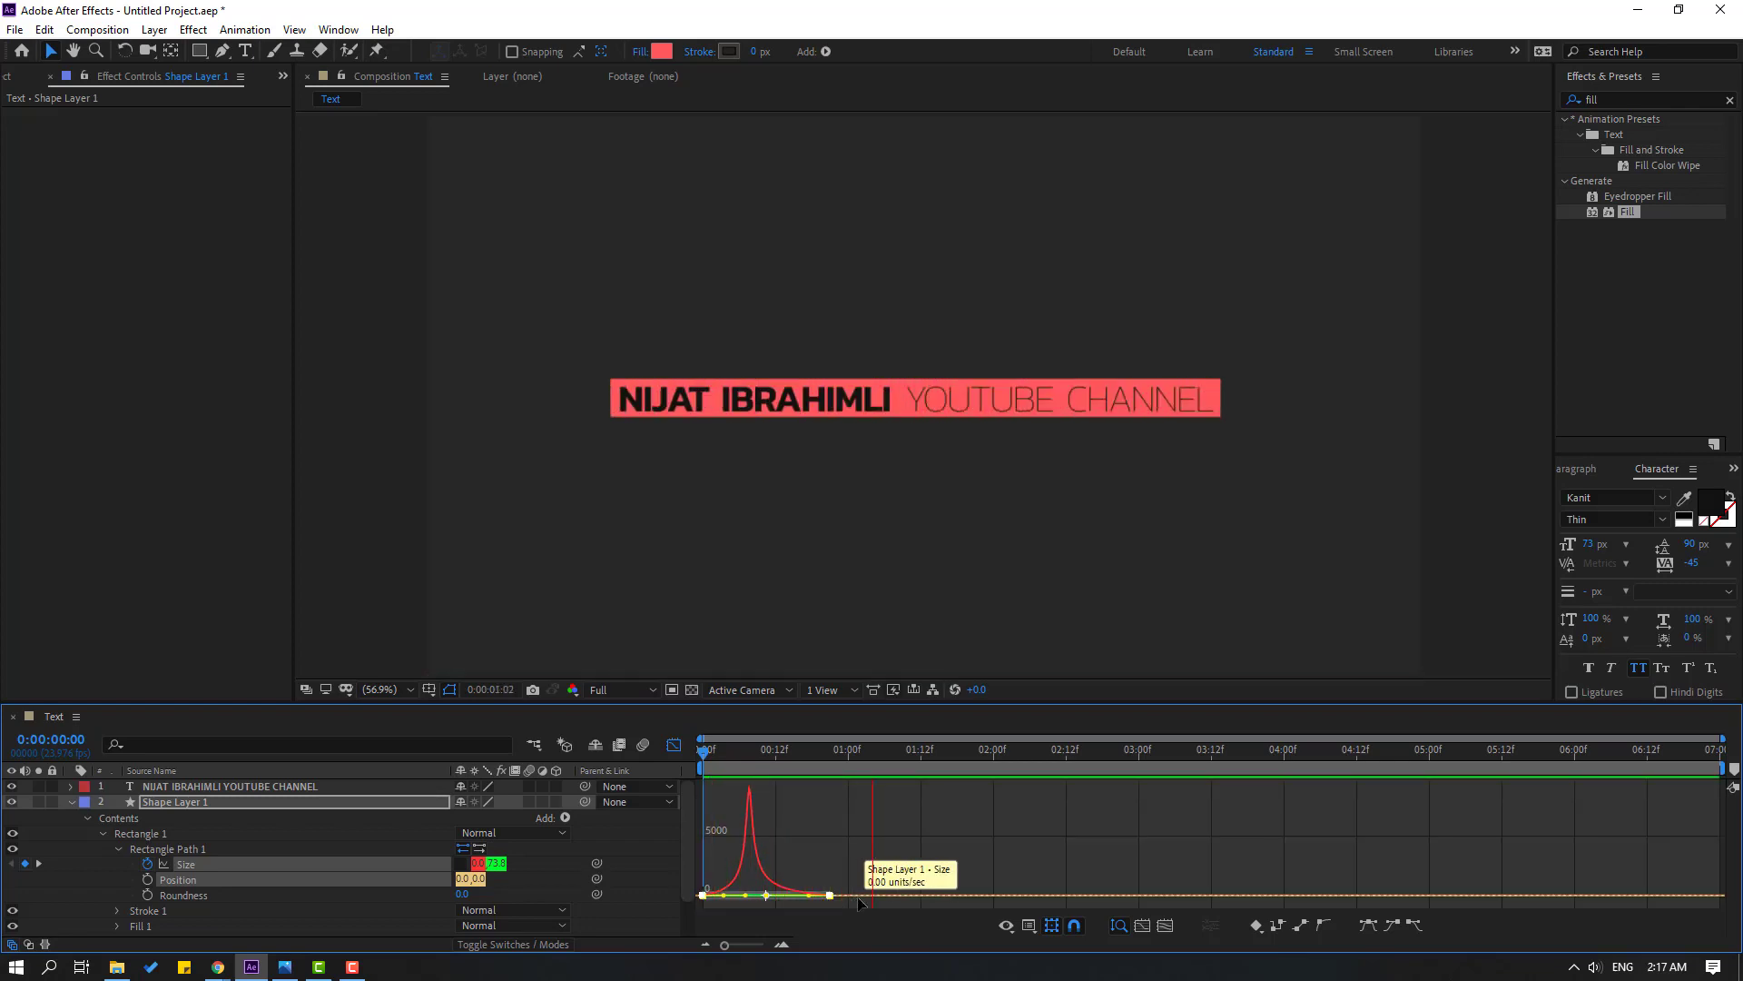
key("space")
key("space")
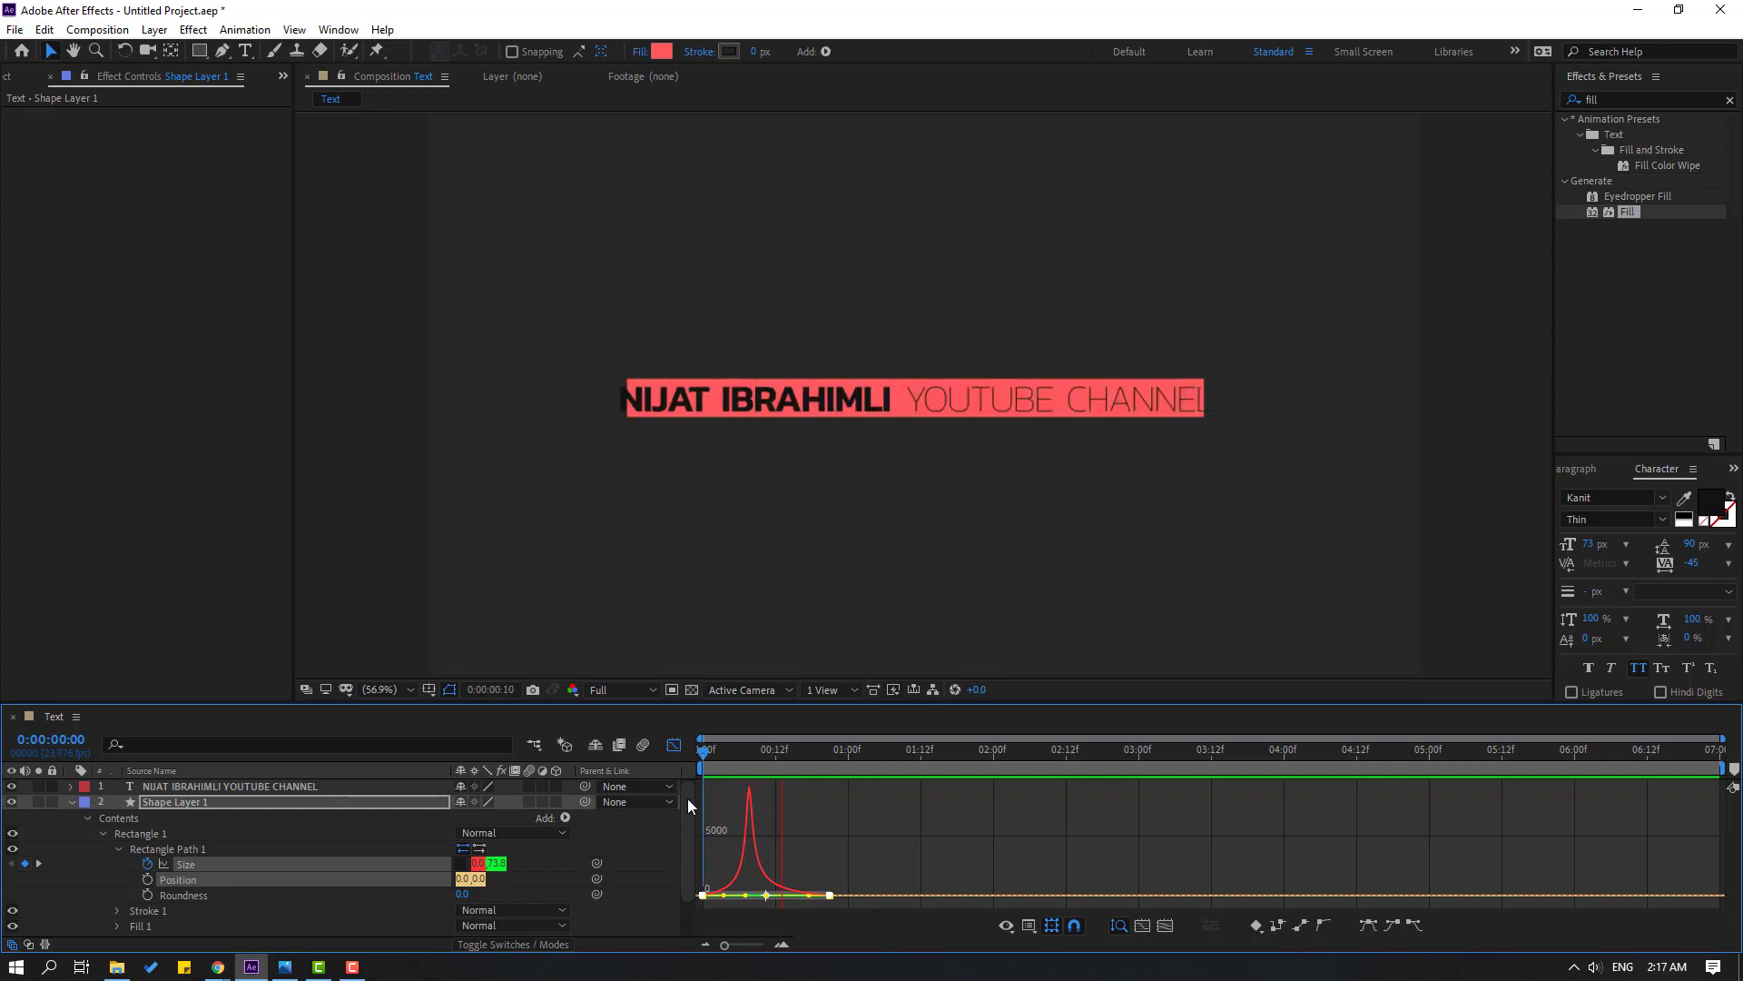
key("space")
left_click(673, 744)
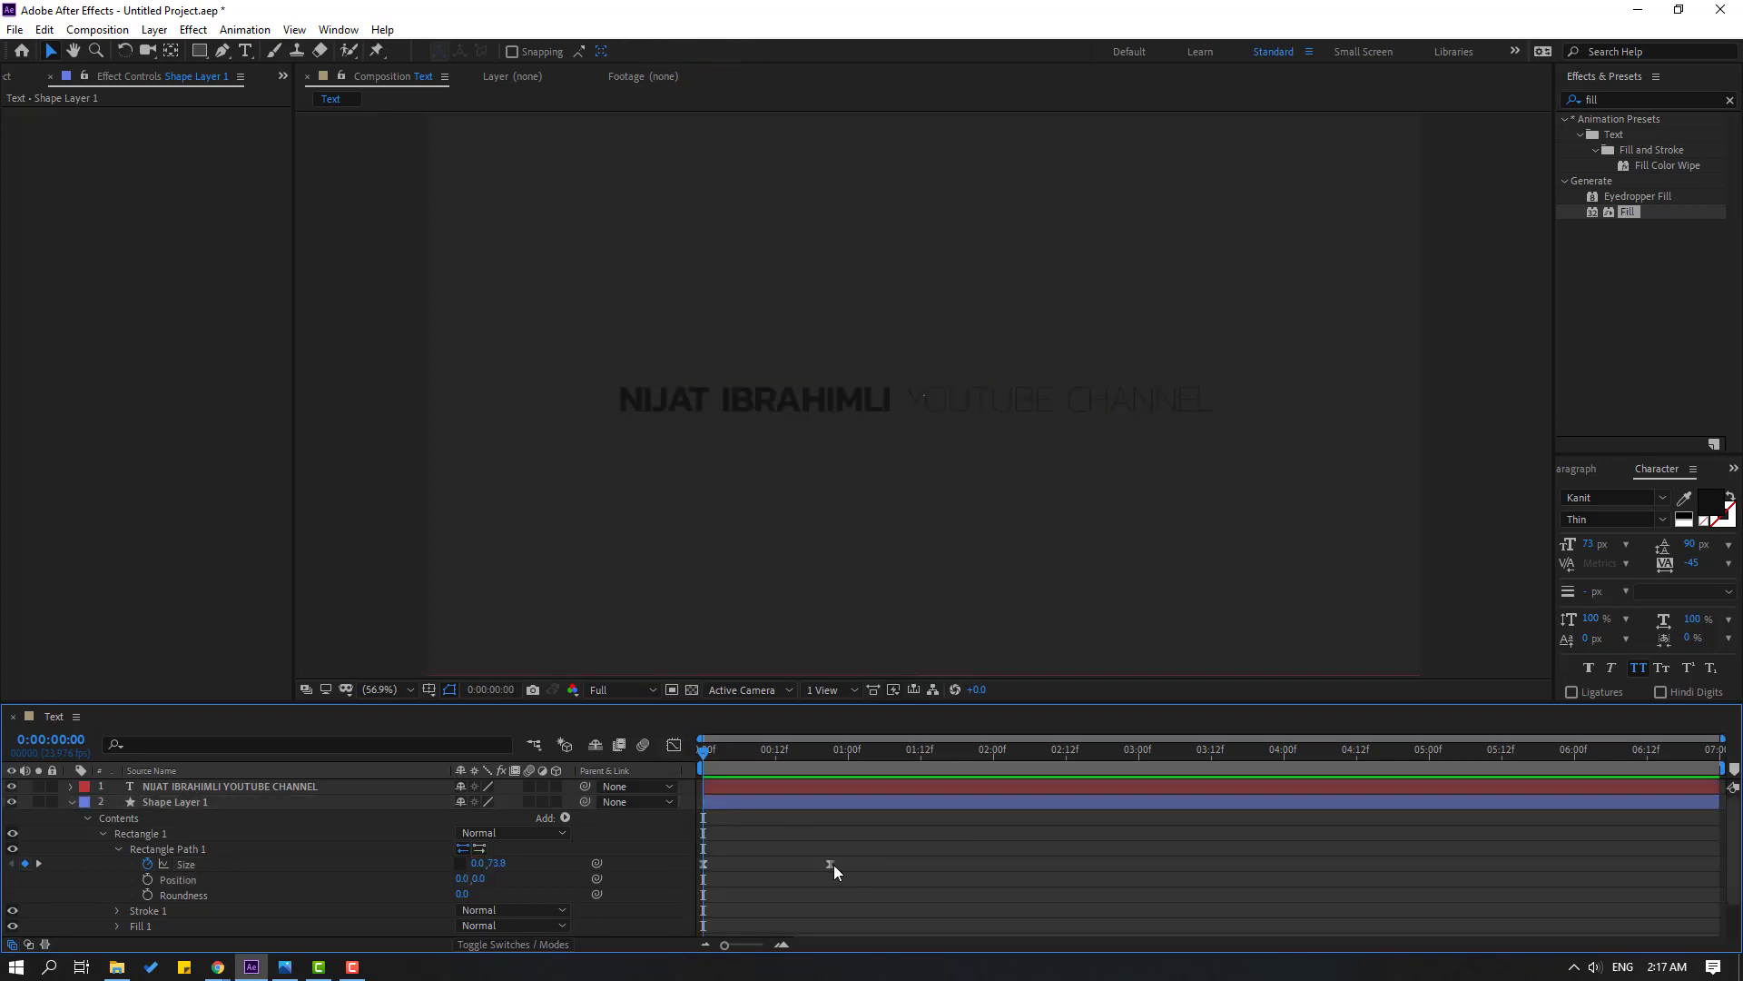
left_click_drag(832, 862, 681, 869)
key("space")
key("space")
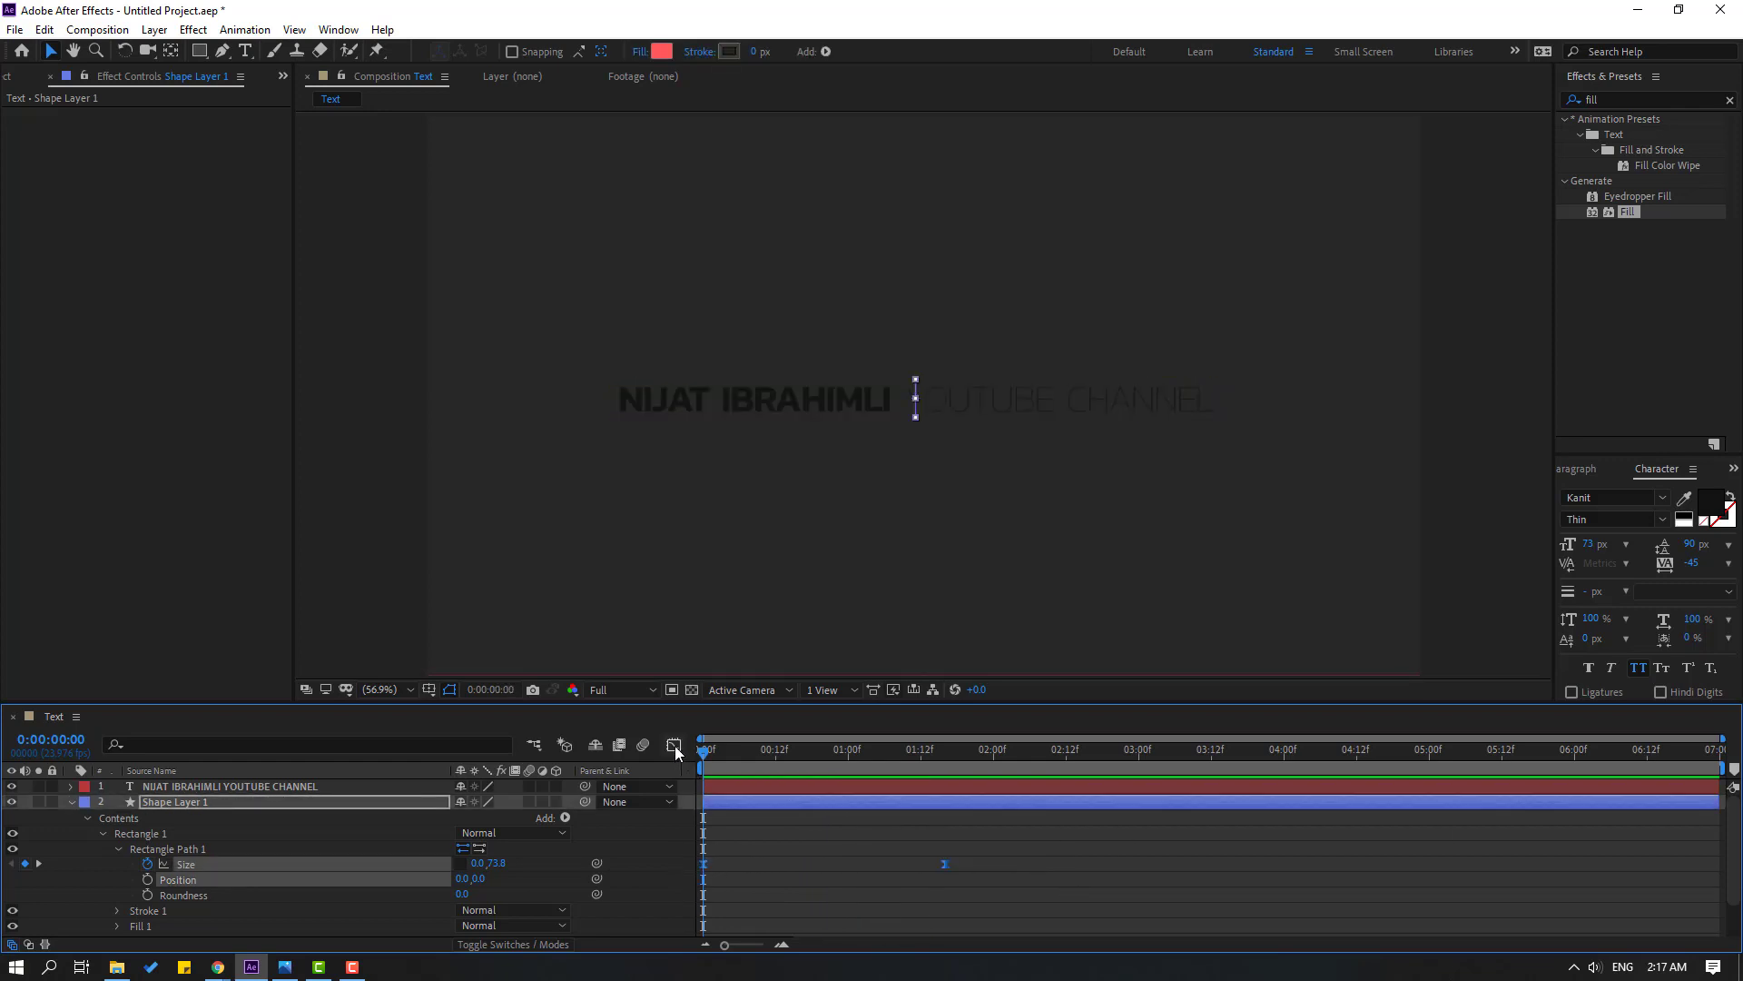
Stretch the Size keyframe easing to 73.50% influence and preview
left_click(674, 745)
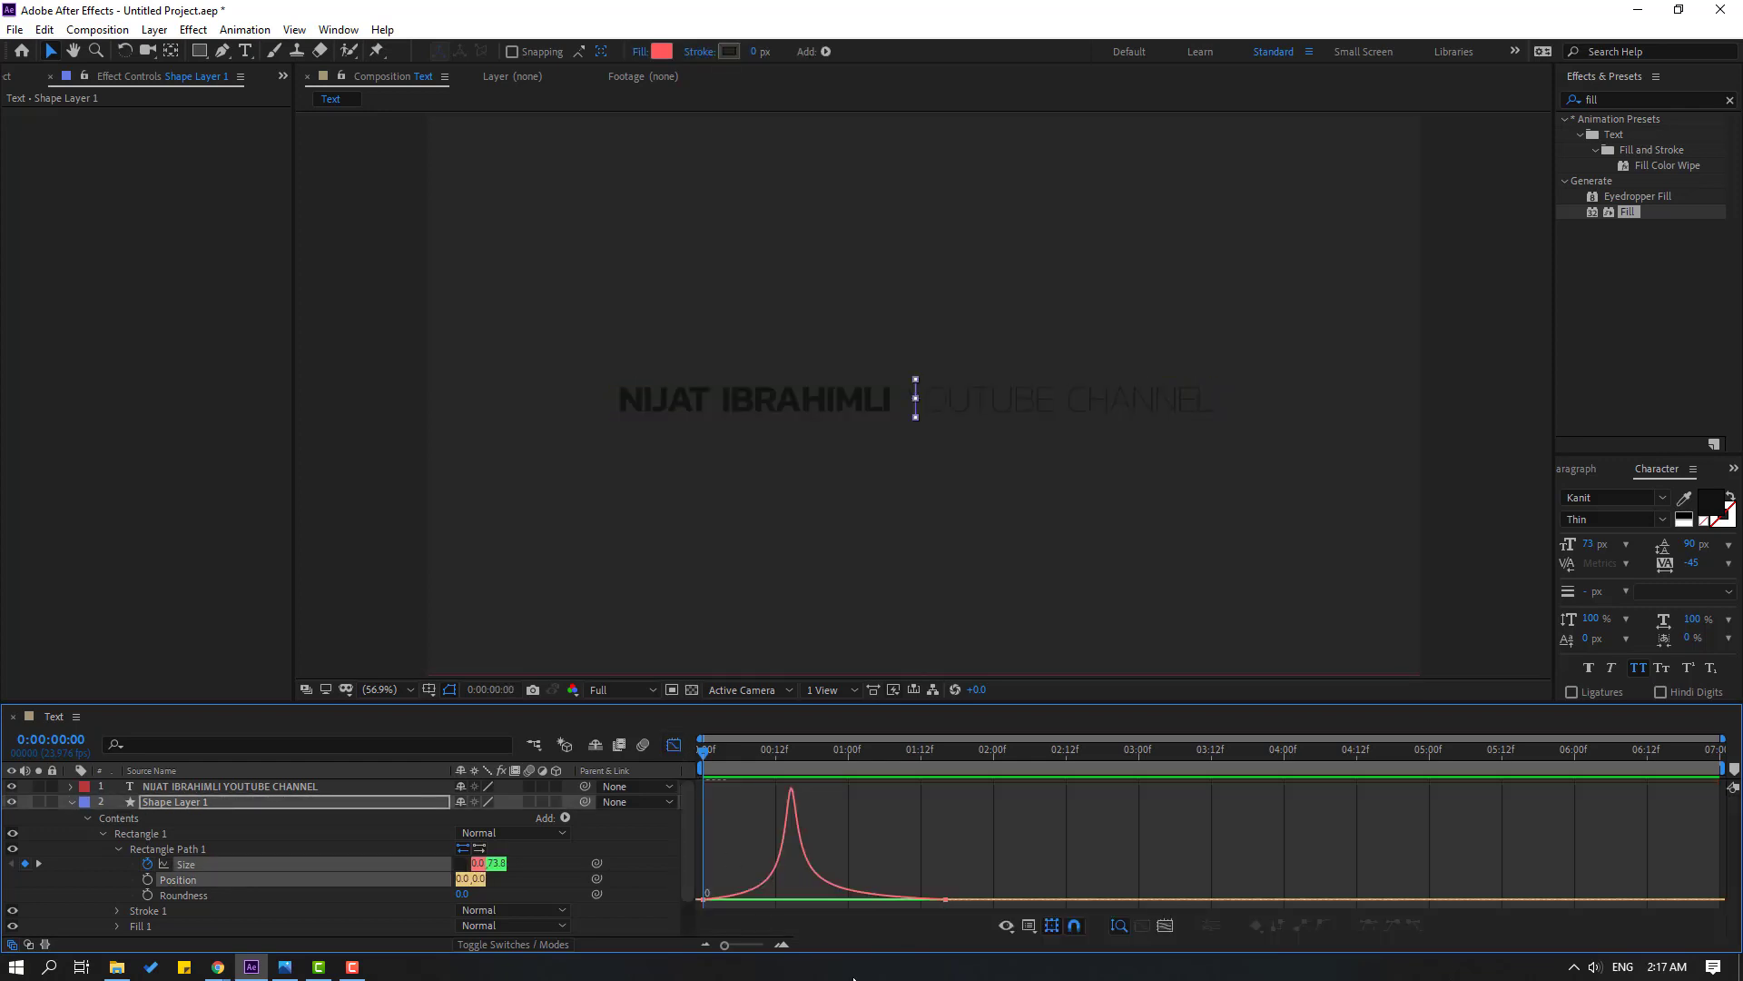
left_click(761, 892)
left_click_drag(786, 893, 793, 895)
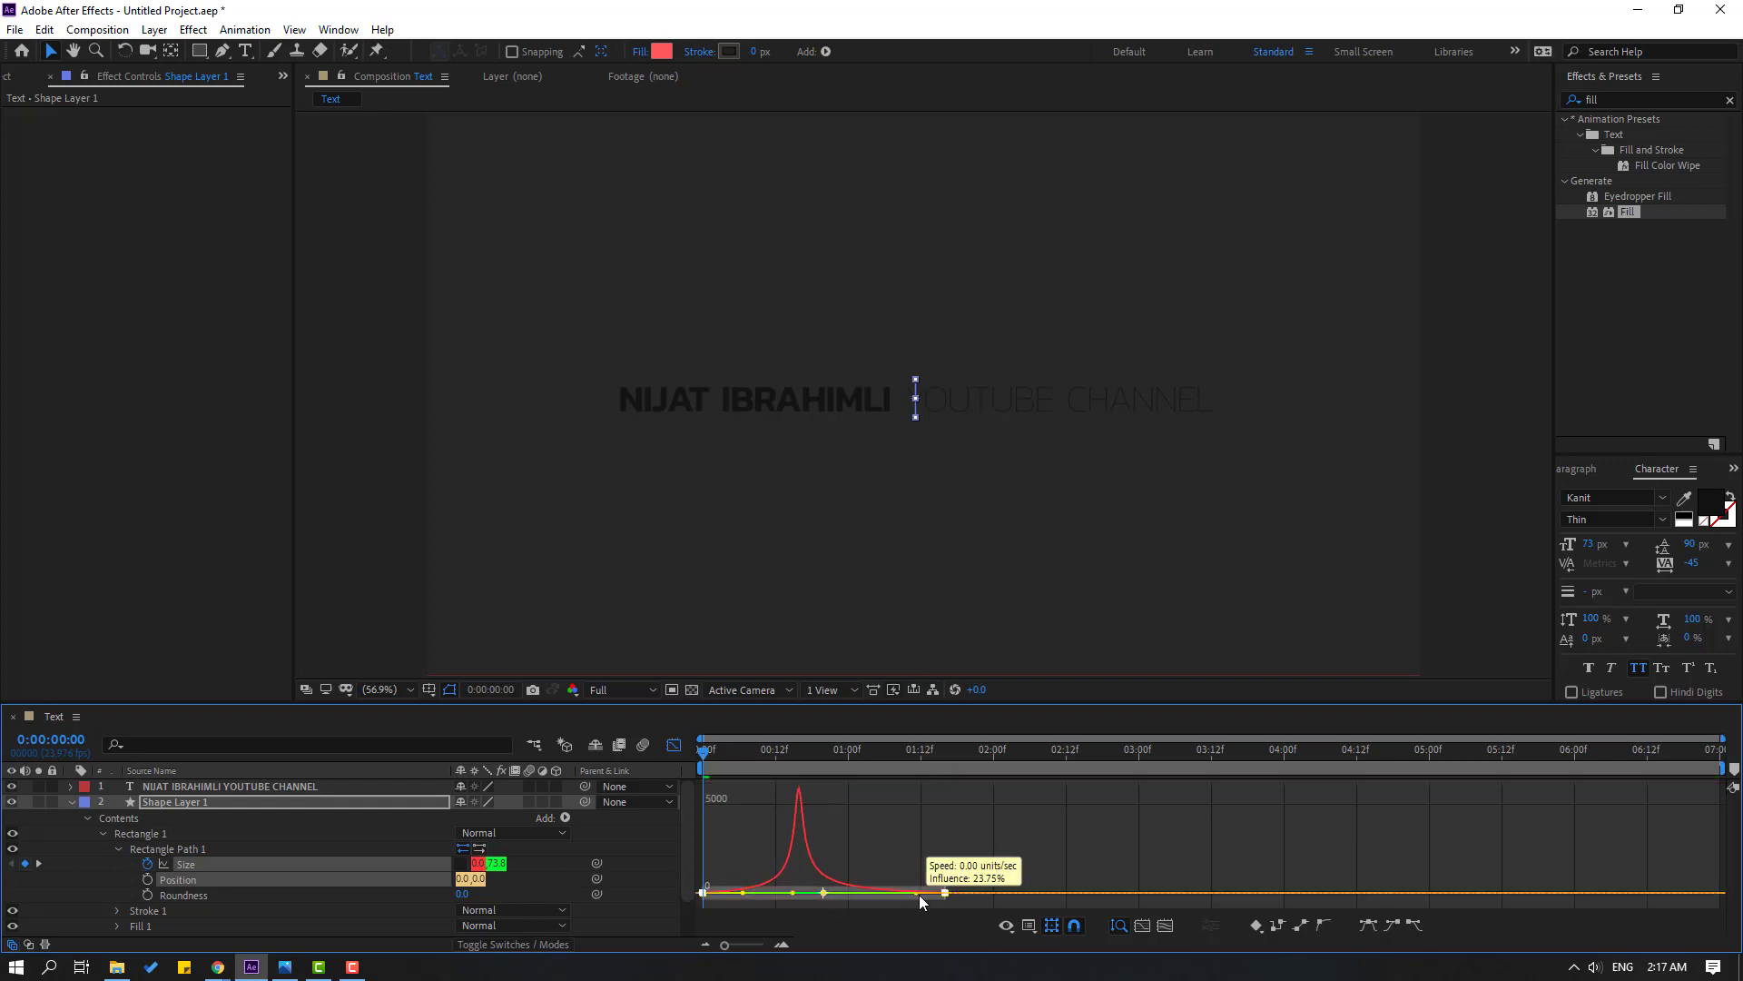
left_click_drag(834, 892, 848, 891)
key("space")
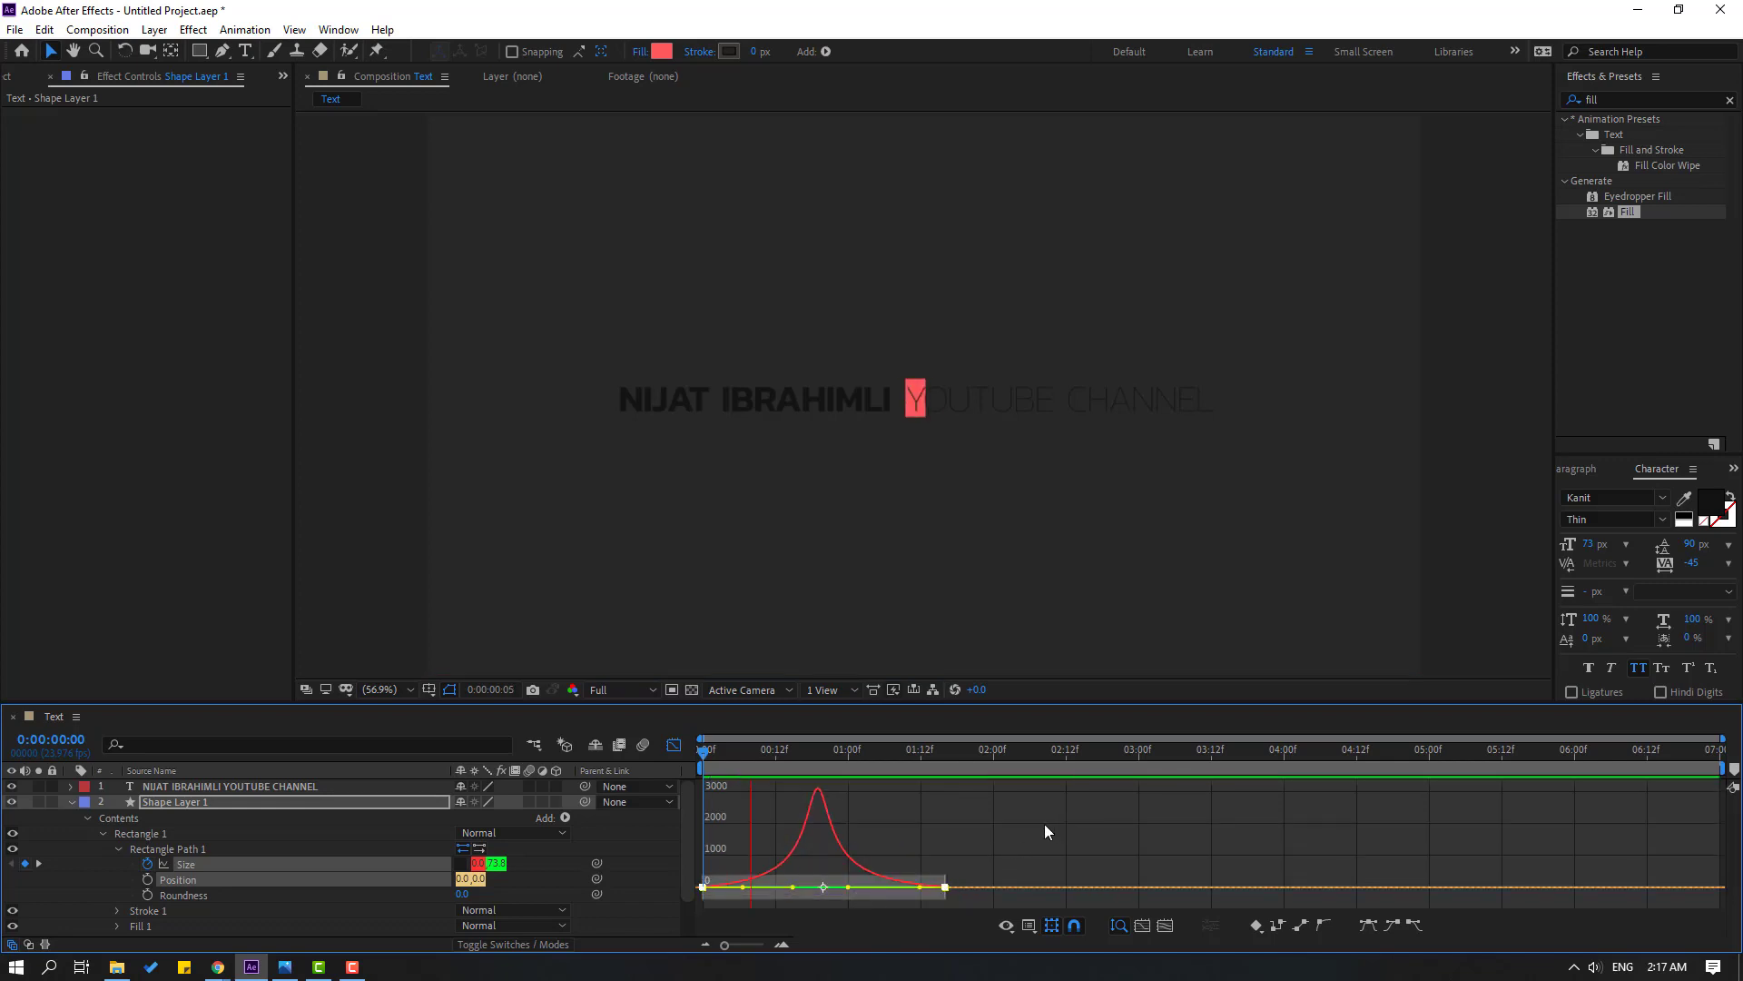
key("space")
left_click(673, 745)
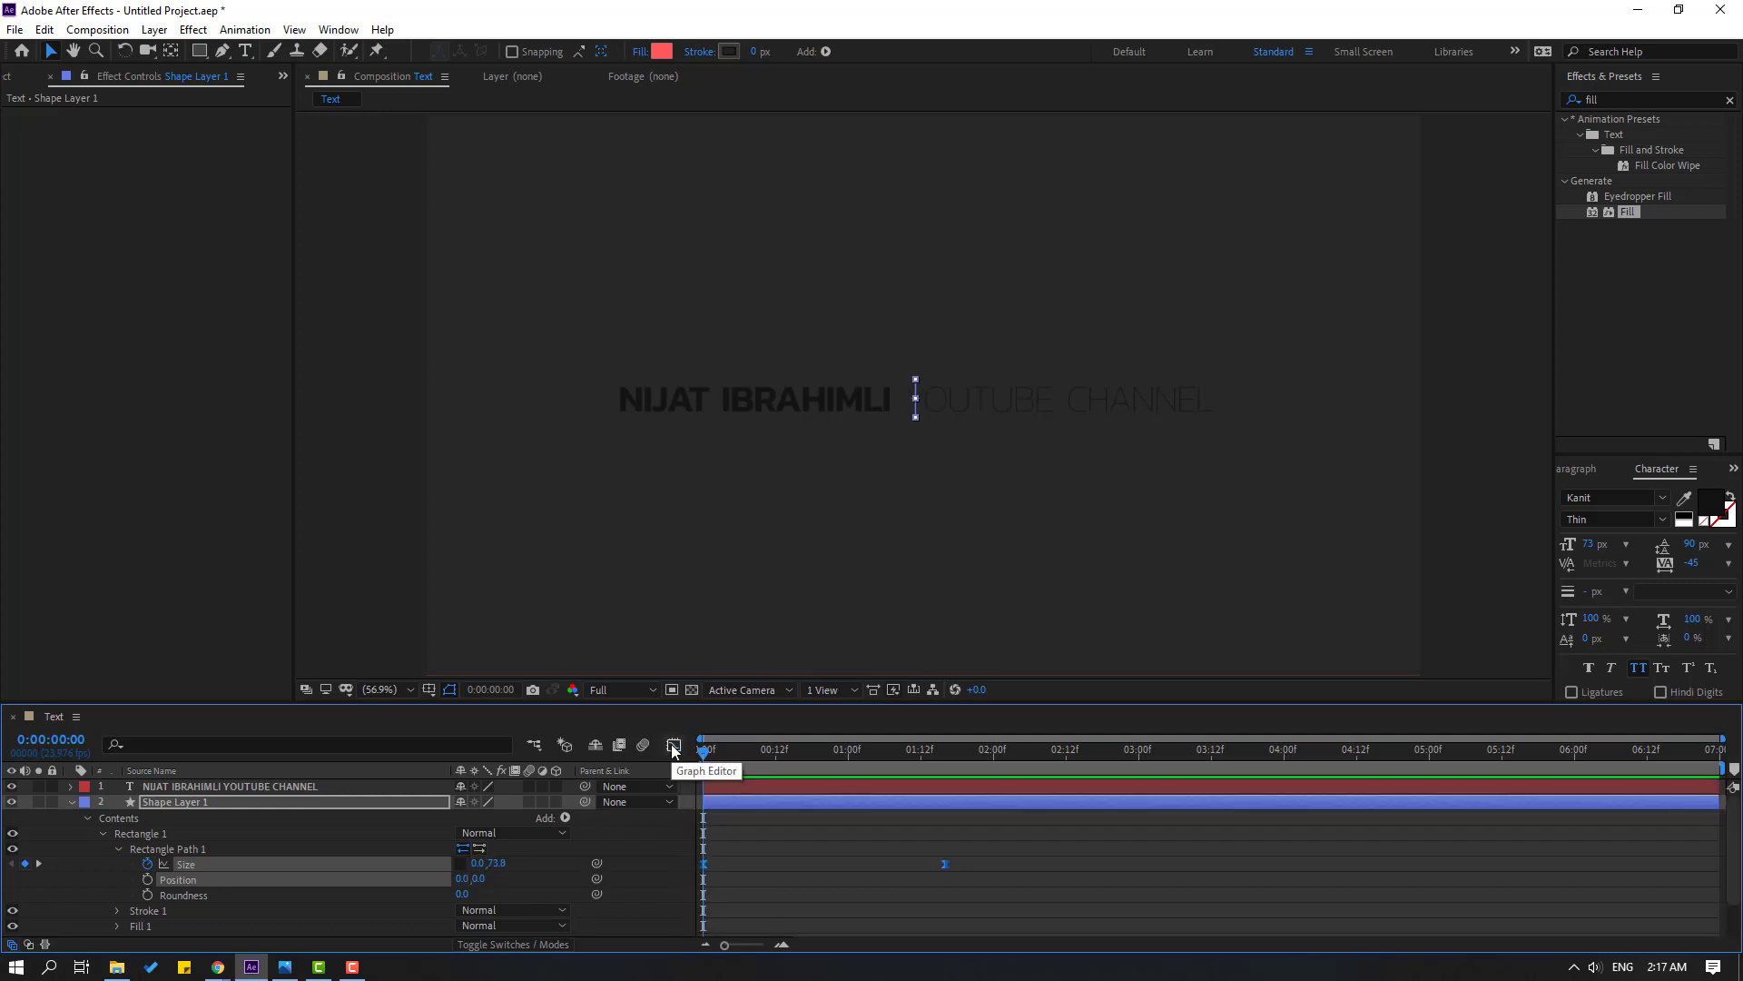
Rename the bar layer to red and duplicate it
left_click(71, 802)
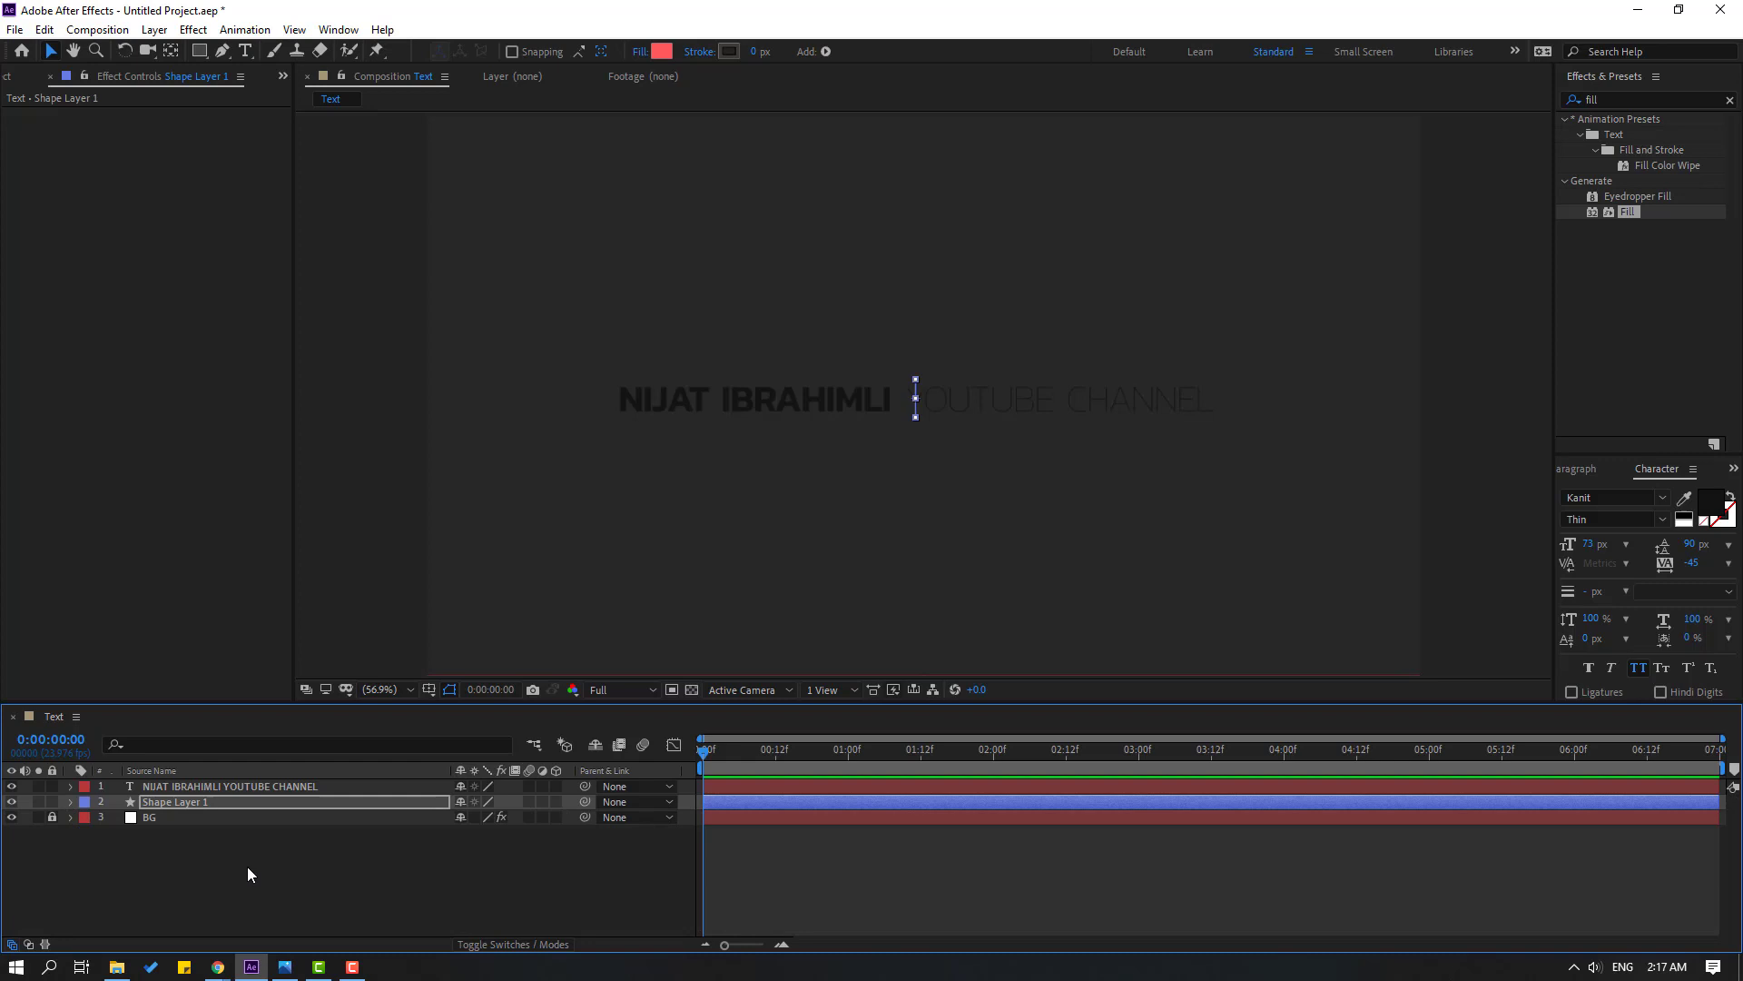
key("Return")
type("red")
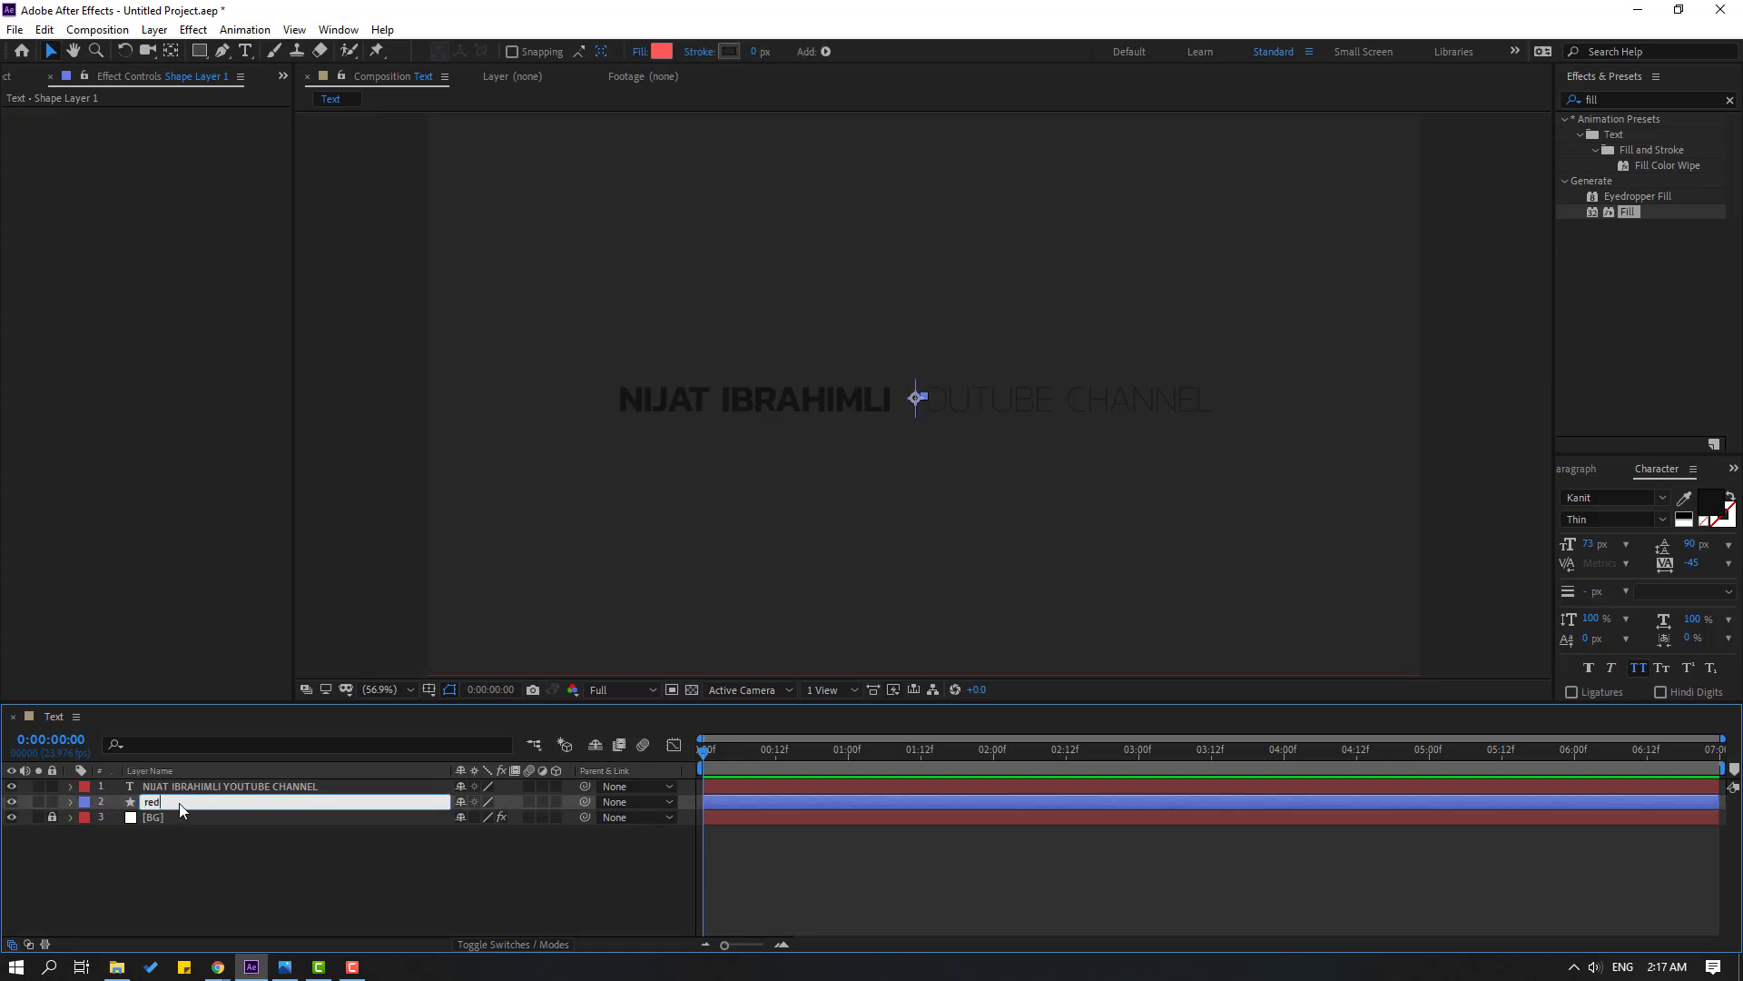
key("Return")
key("ctrl+d")
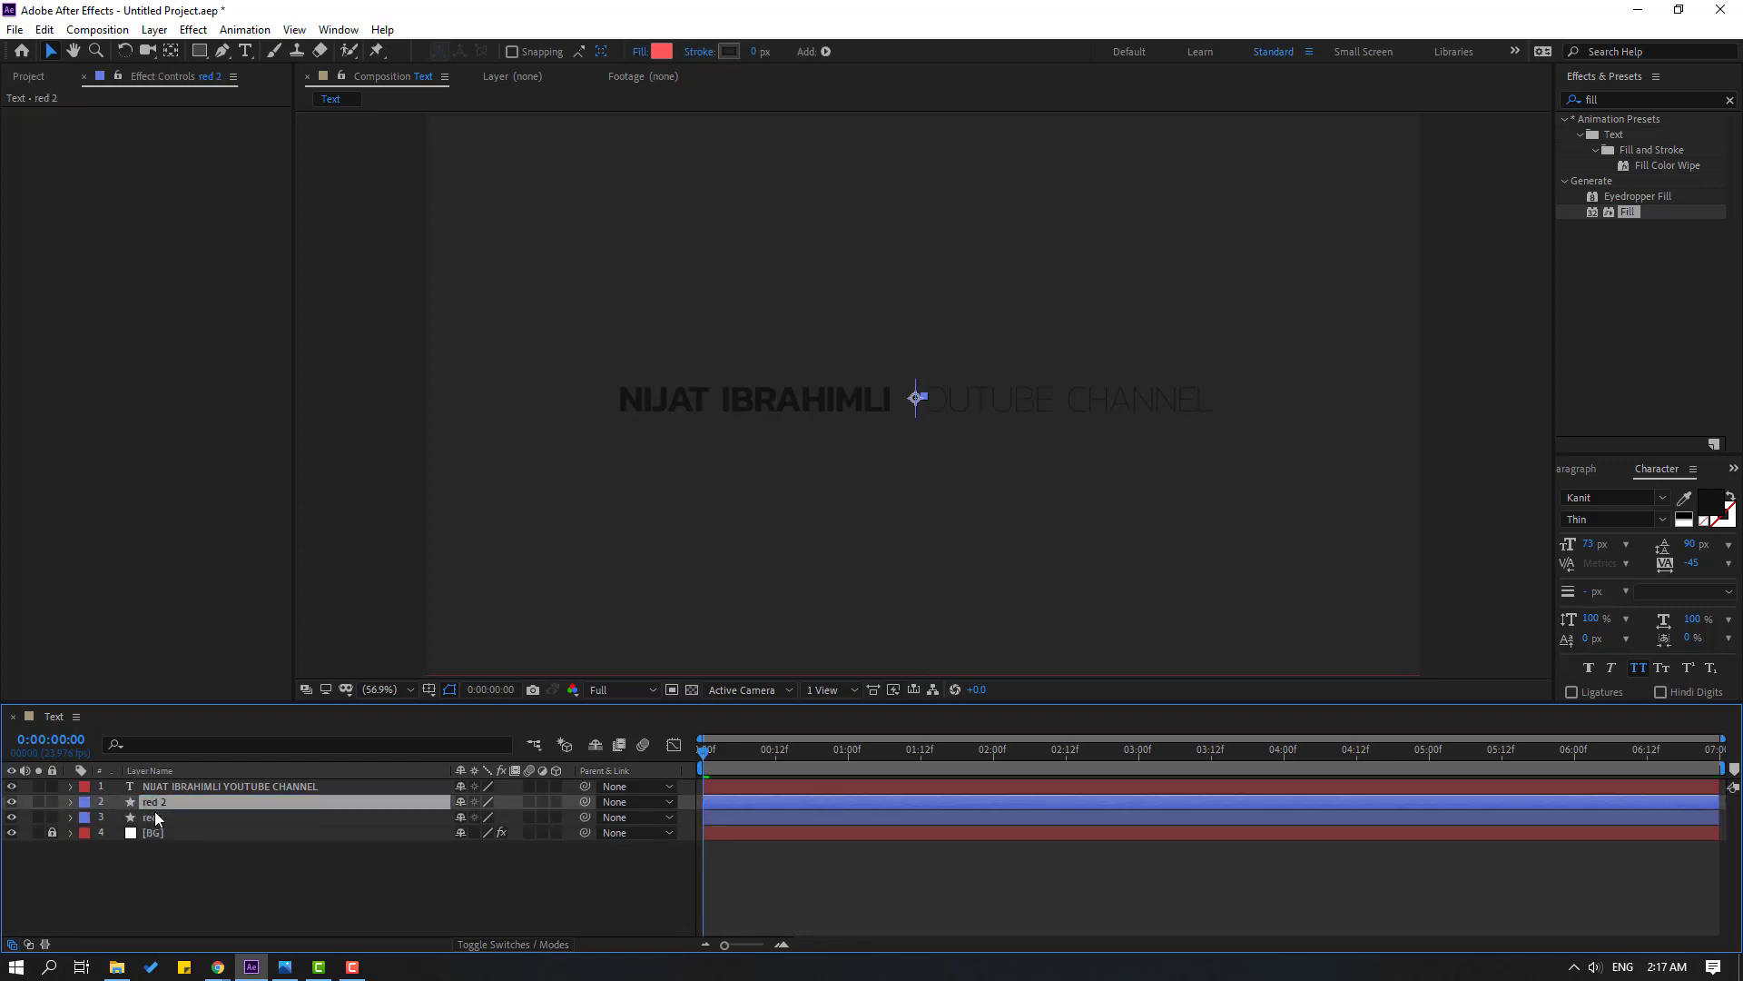
Rename the duplicate to white and give it a near-white #F6F6F6 fill
left_click_drag(713, 758, 902, 747)
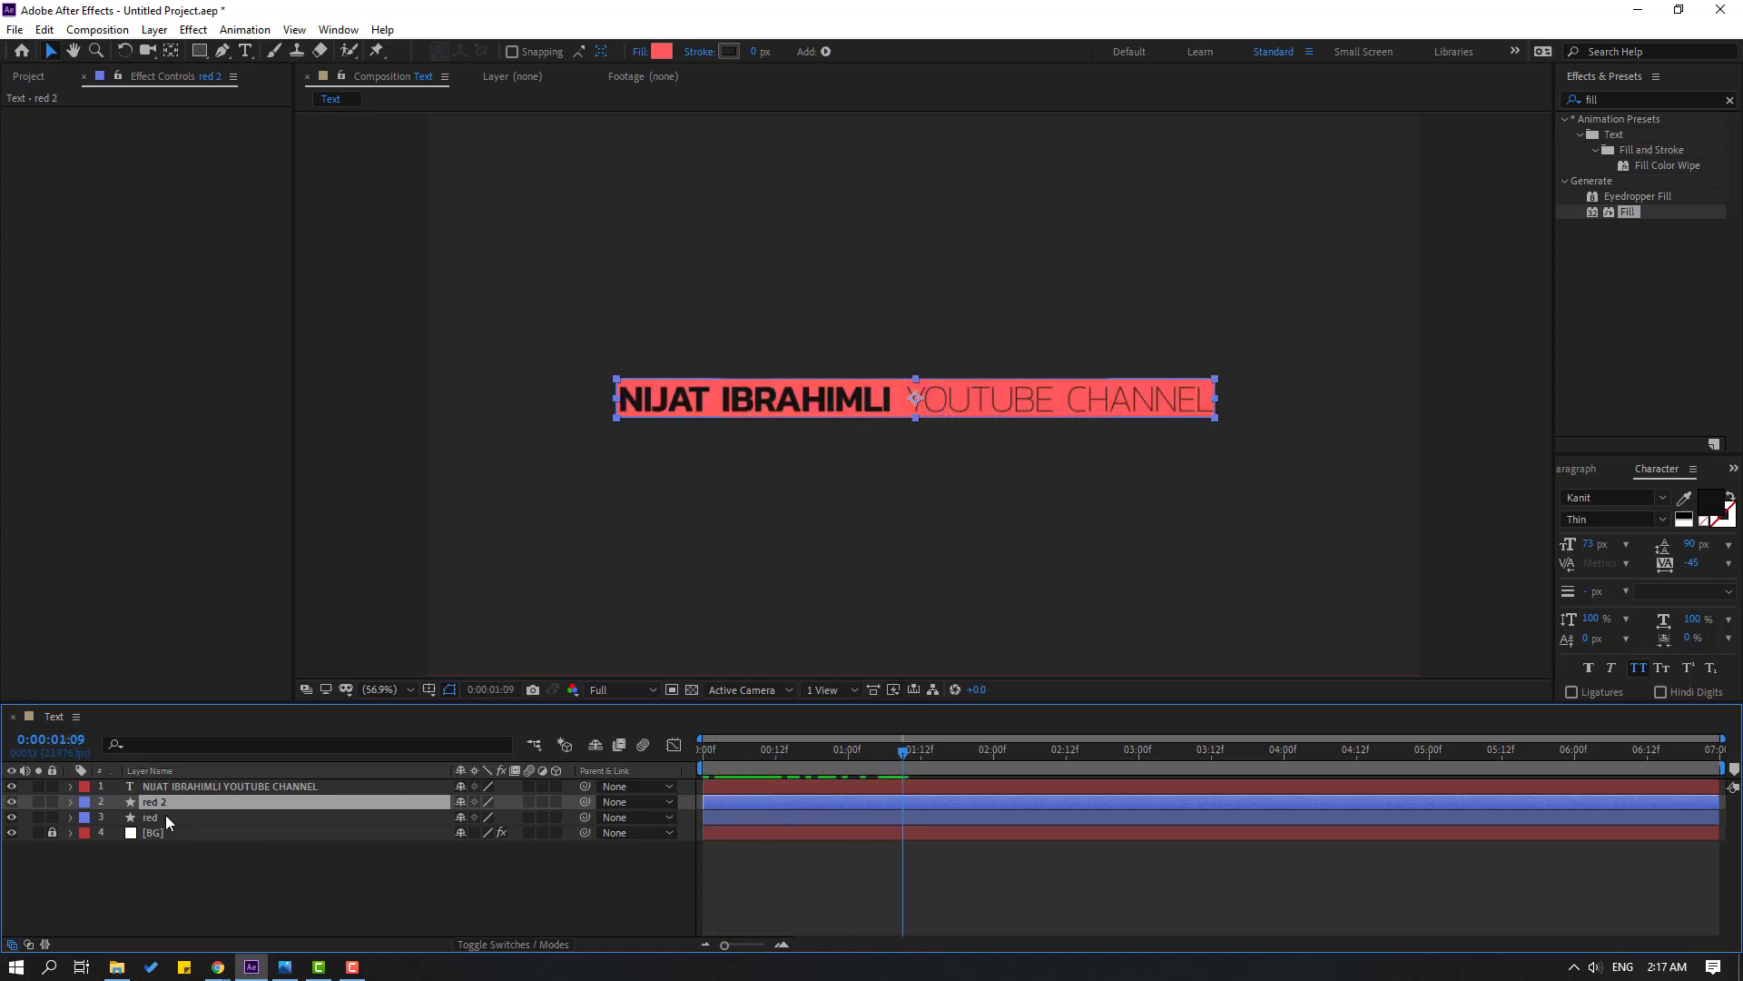
key("Return")
type("white")
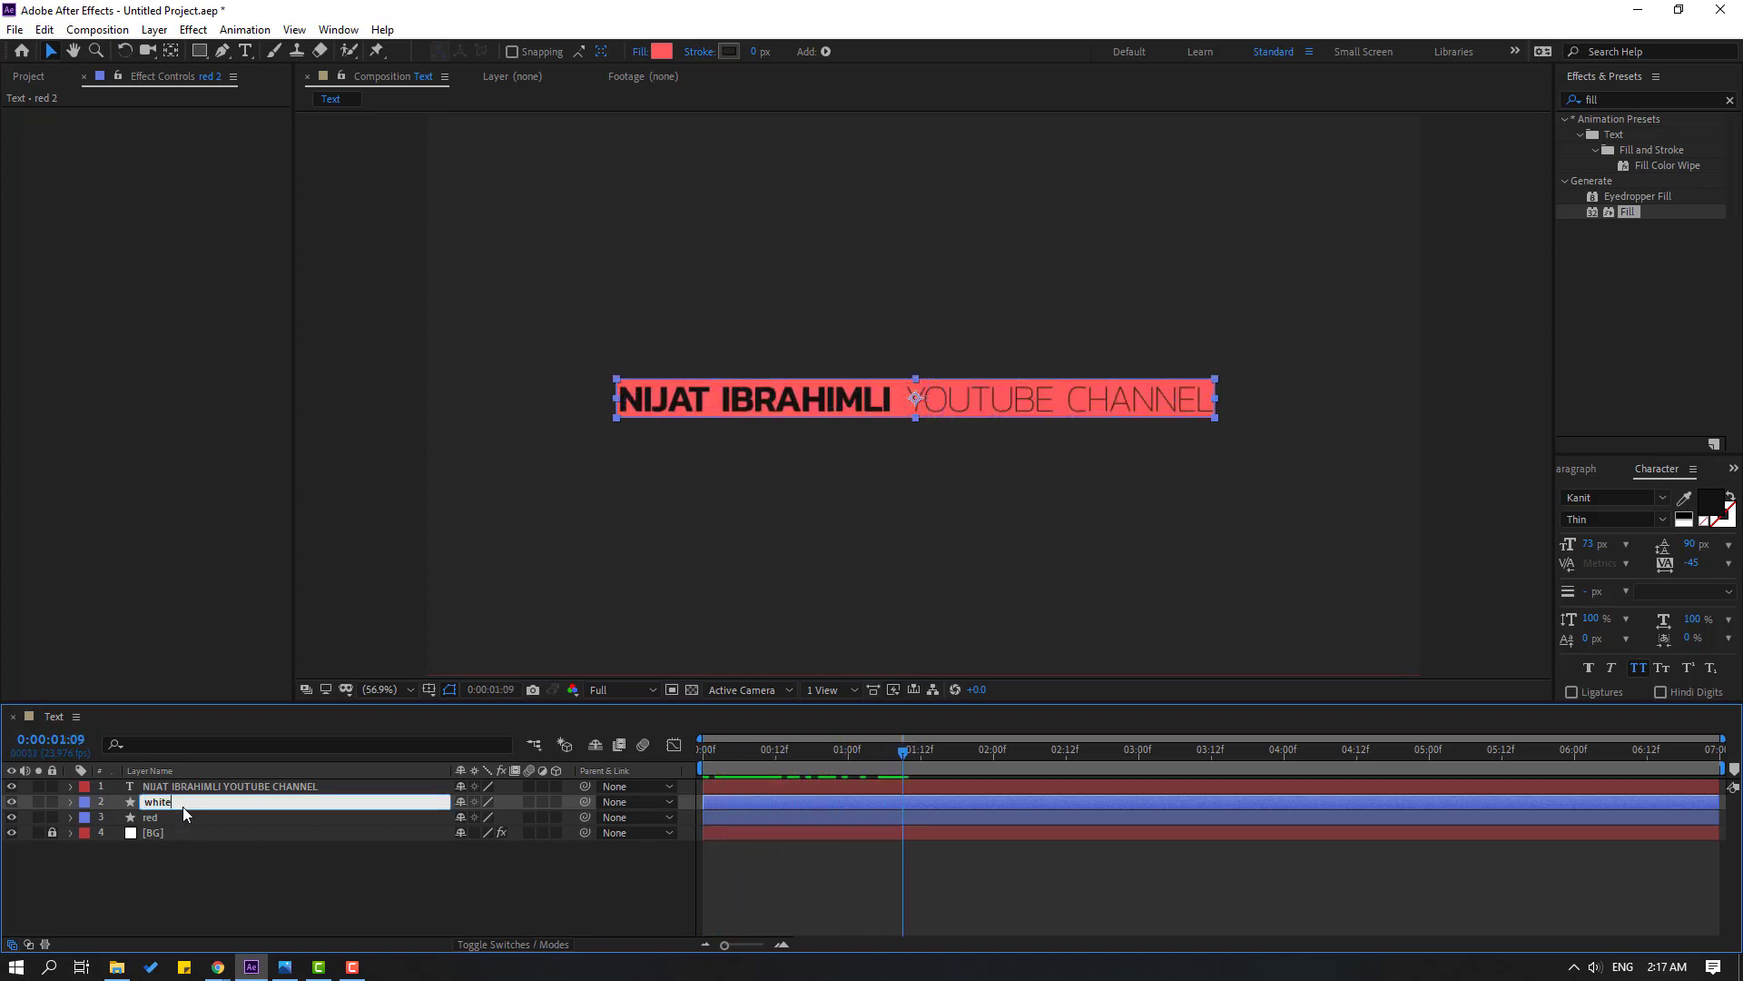
key("Return")
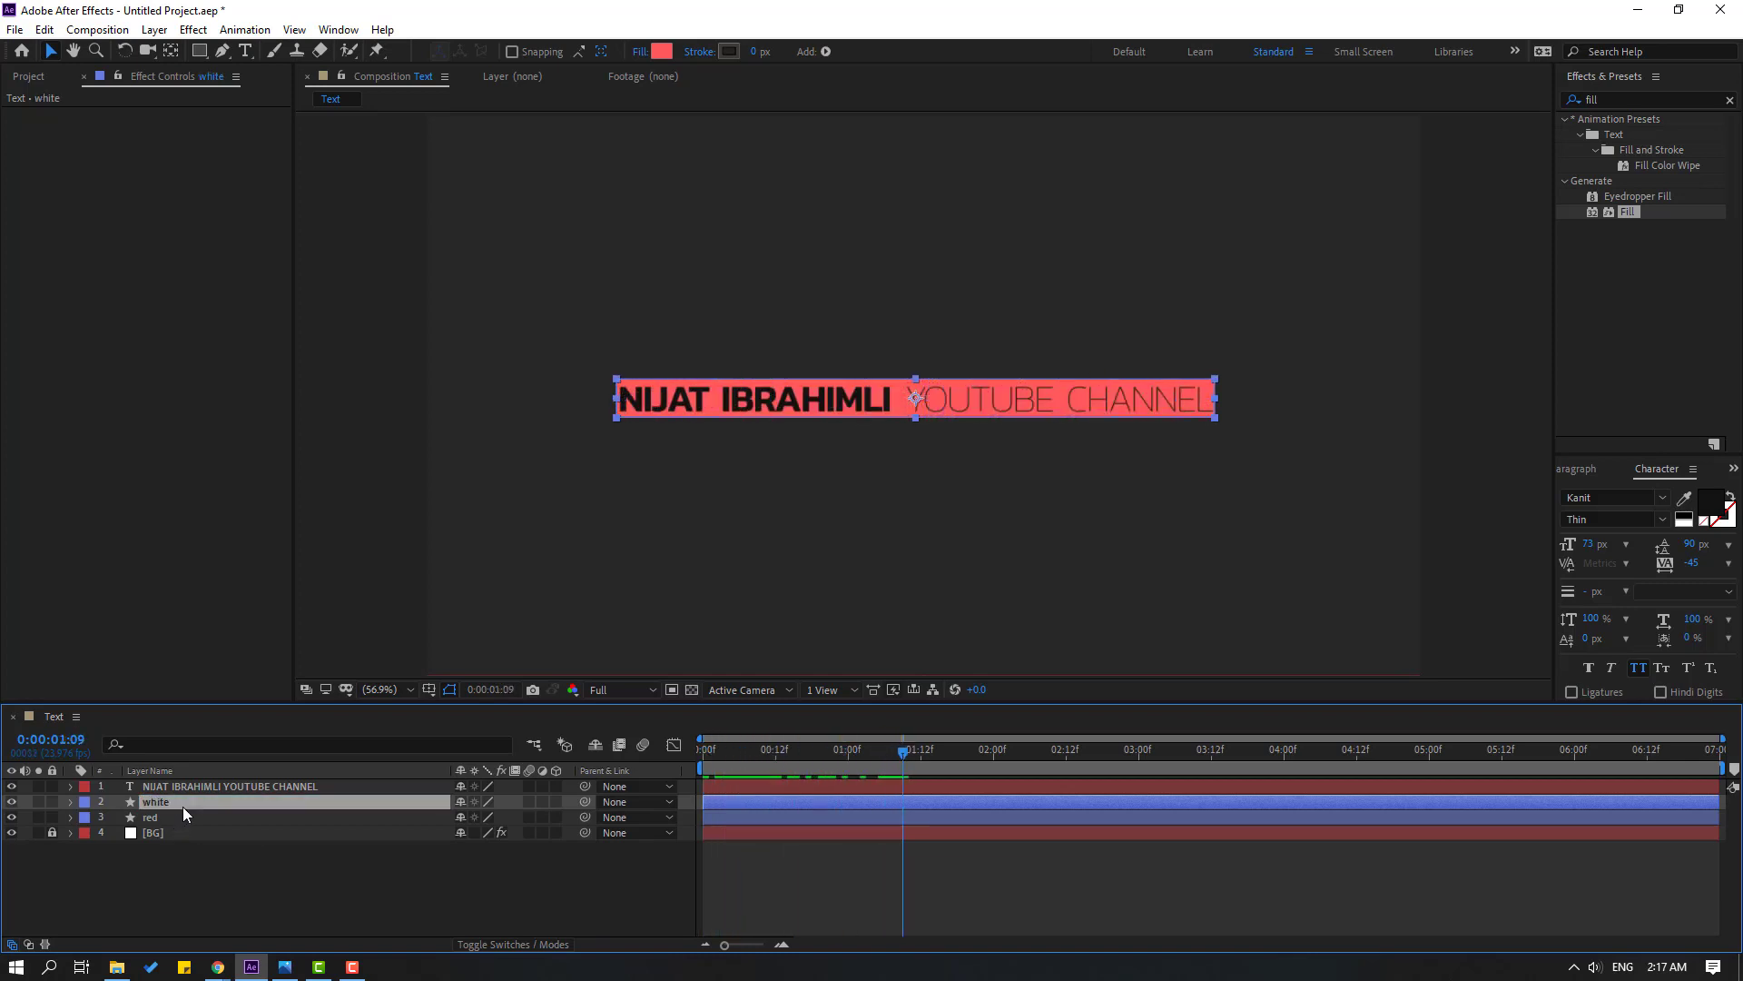
left_click(660, 52)
mouse_move(906, 684)
left_mouse_down()
mouse_move(829, 611)
mouse_move(750, 610)
left_mouse_up()
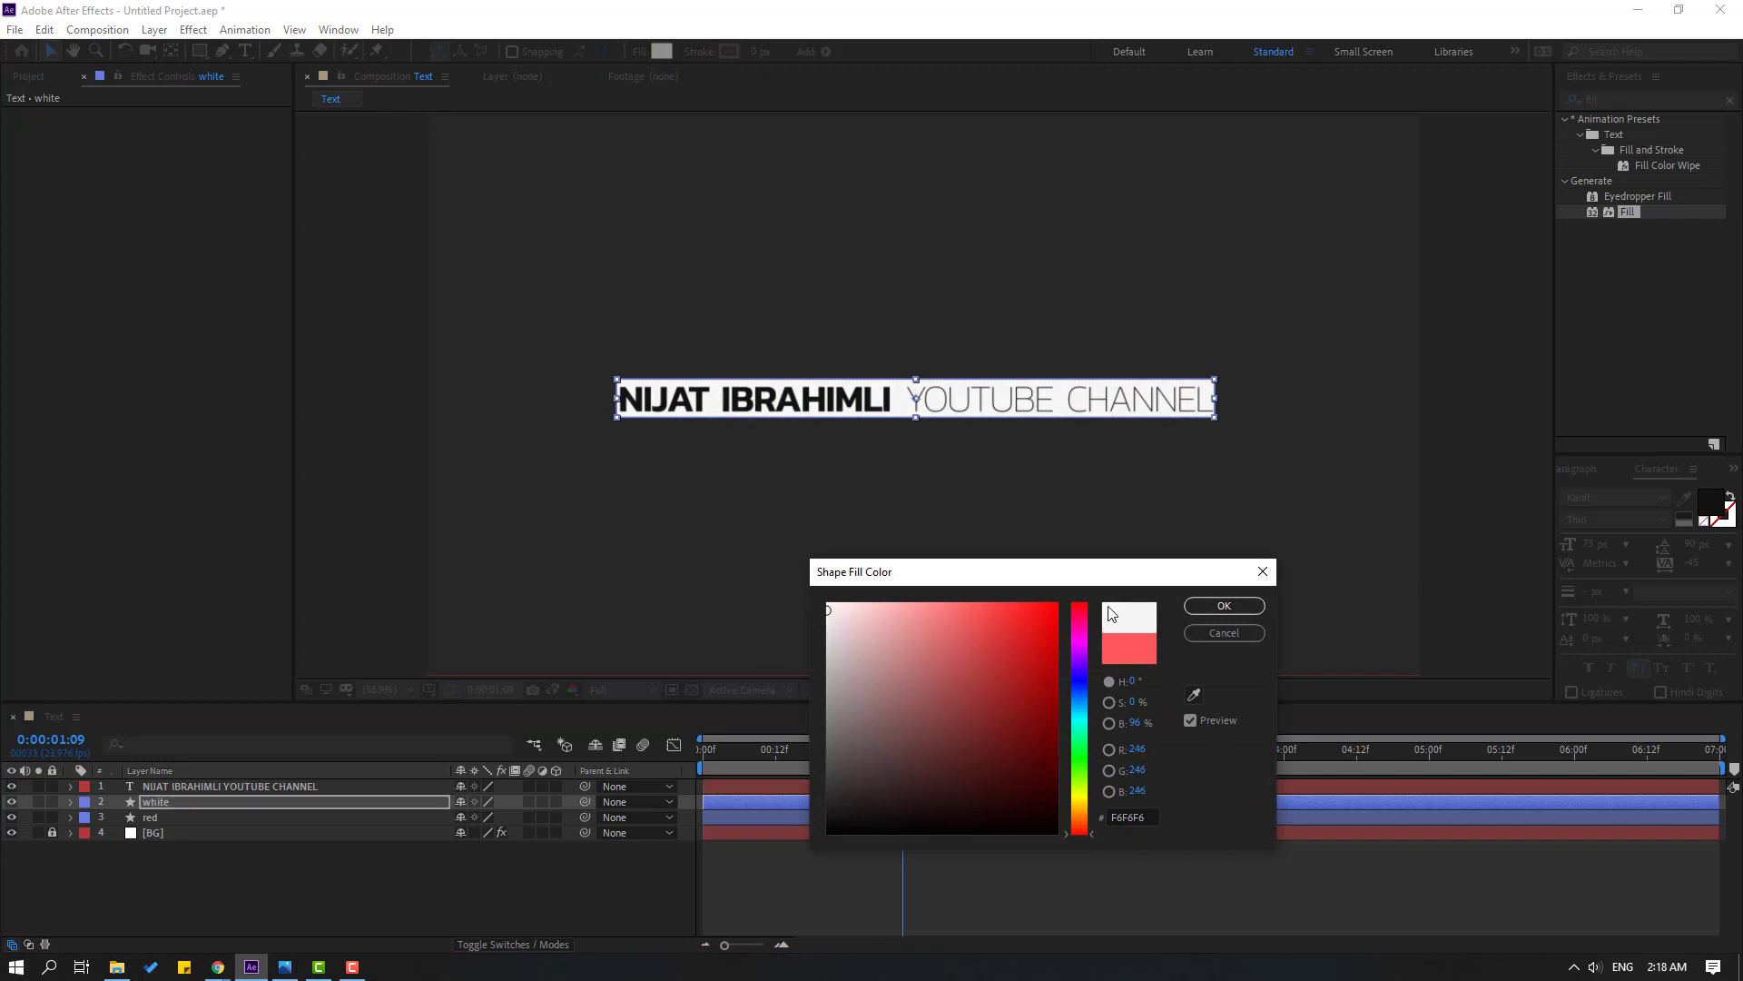
left_click(1224, 605)
Offset the white layer to start slightly after the red bar and preview
left_click(163, 809)
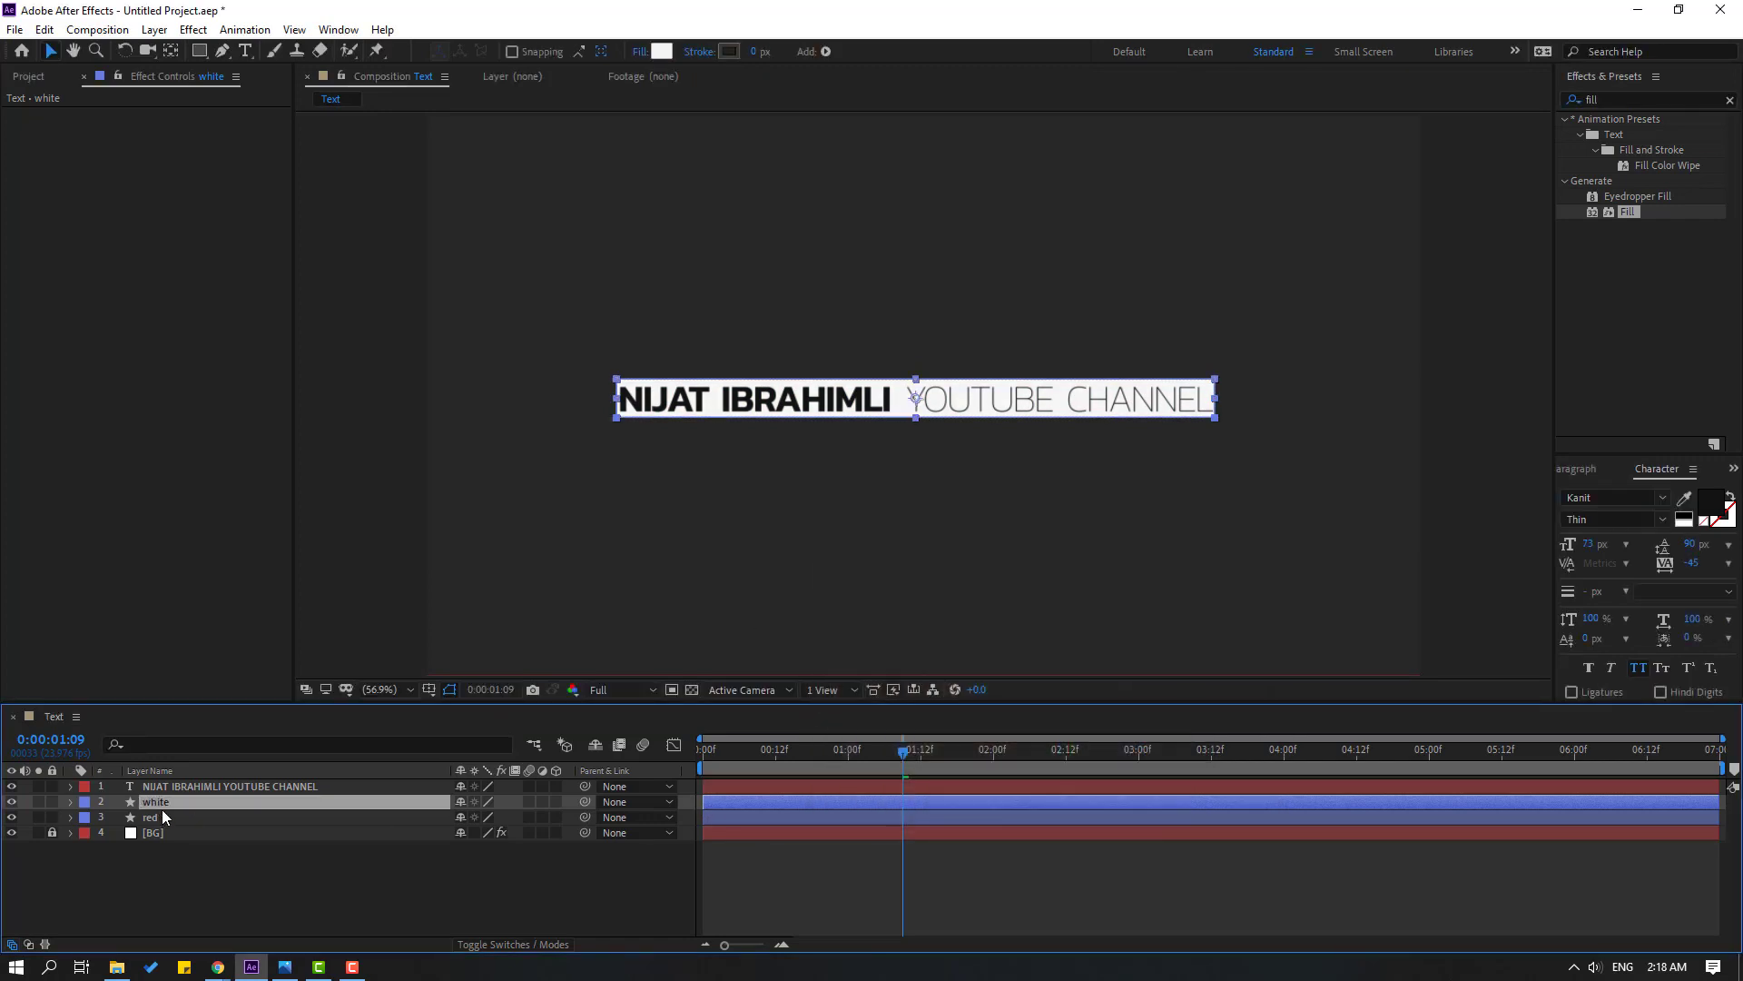
left_click_drag(717, 807, 733, 806)
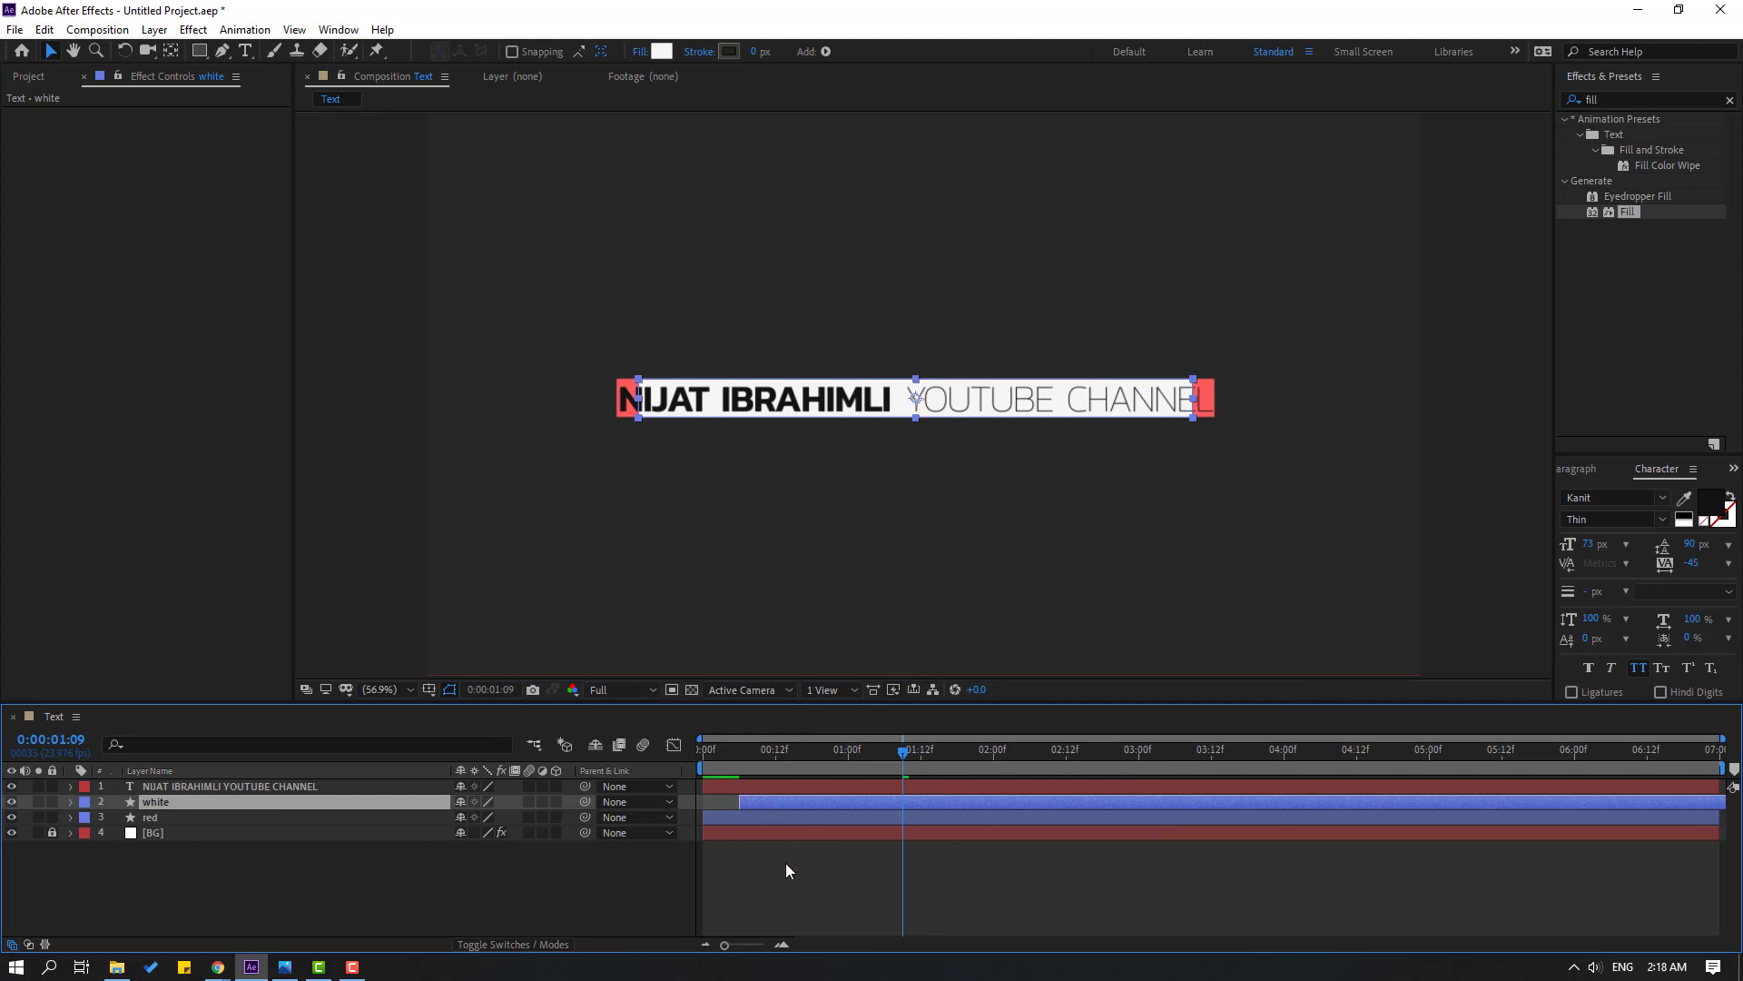
key("space")
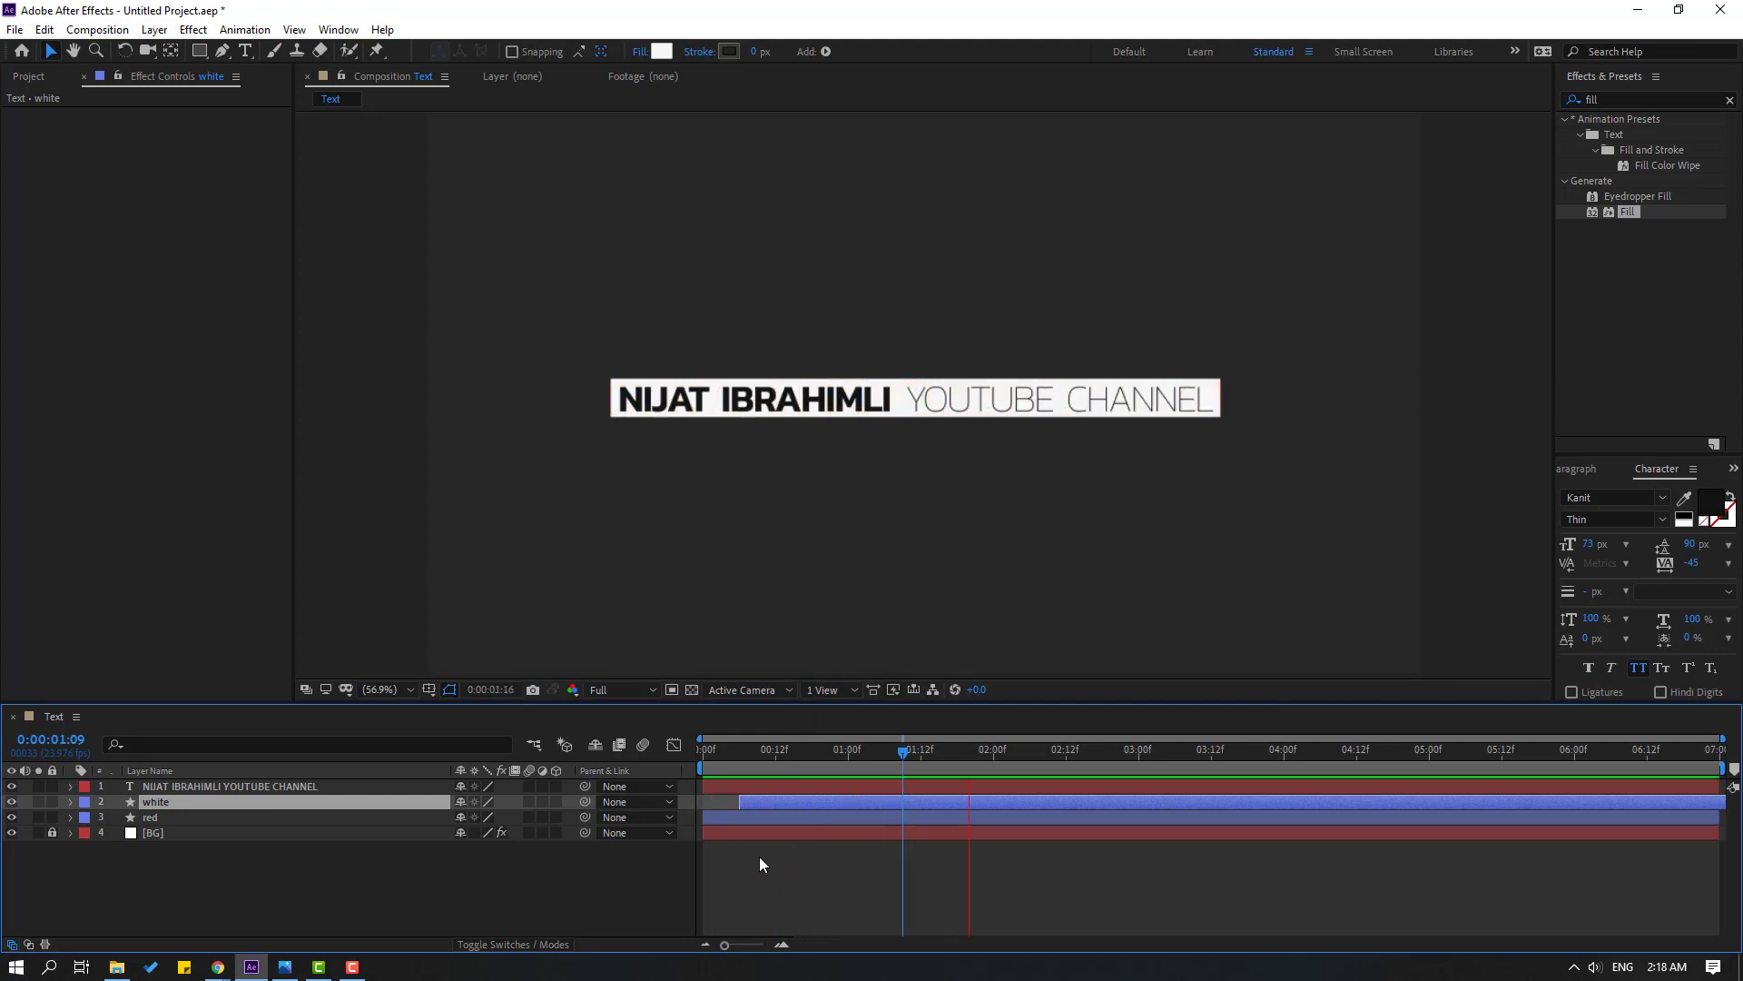
left_click_drag(761, 808, 757, 804)
key("space")
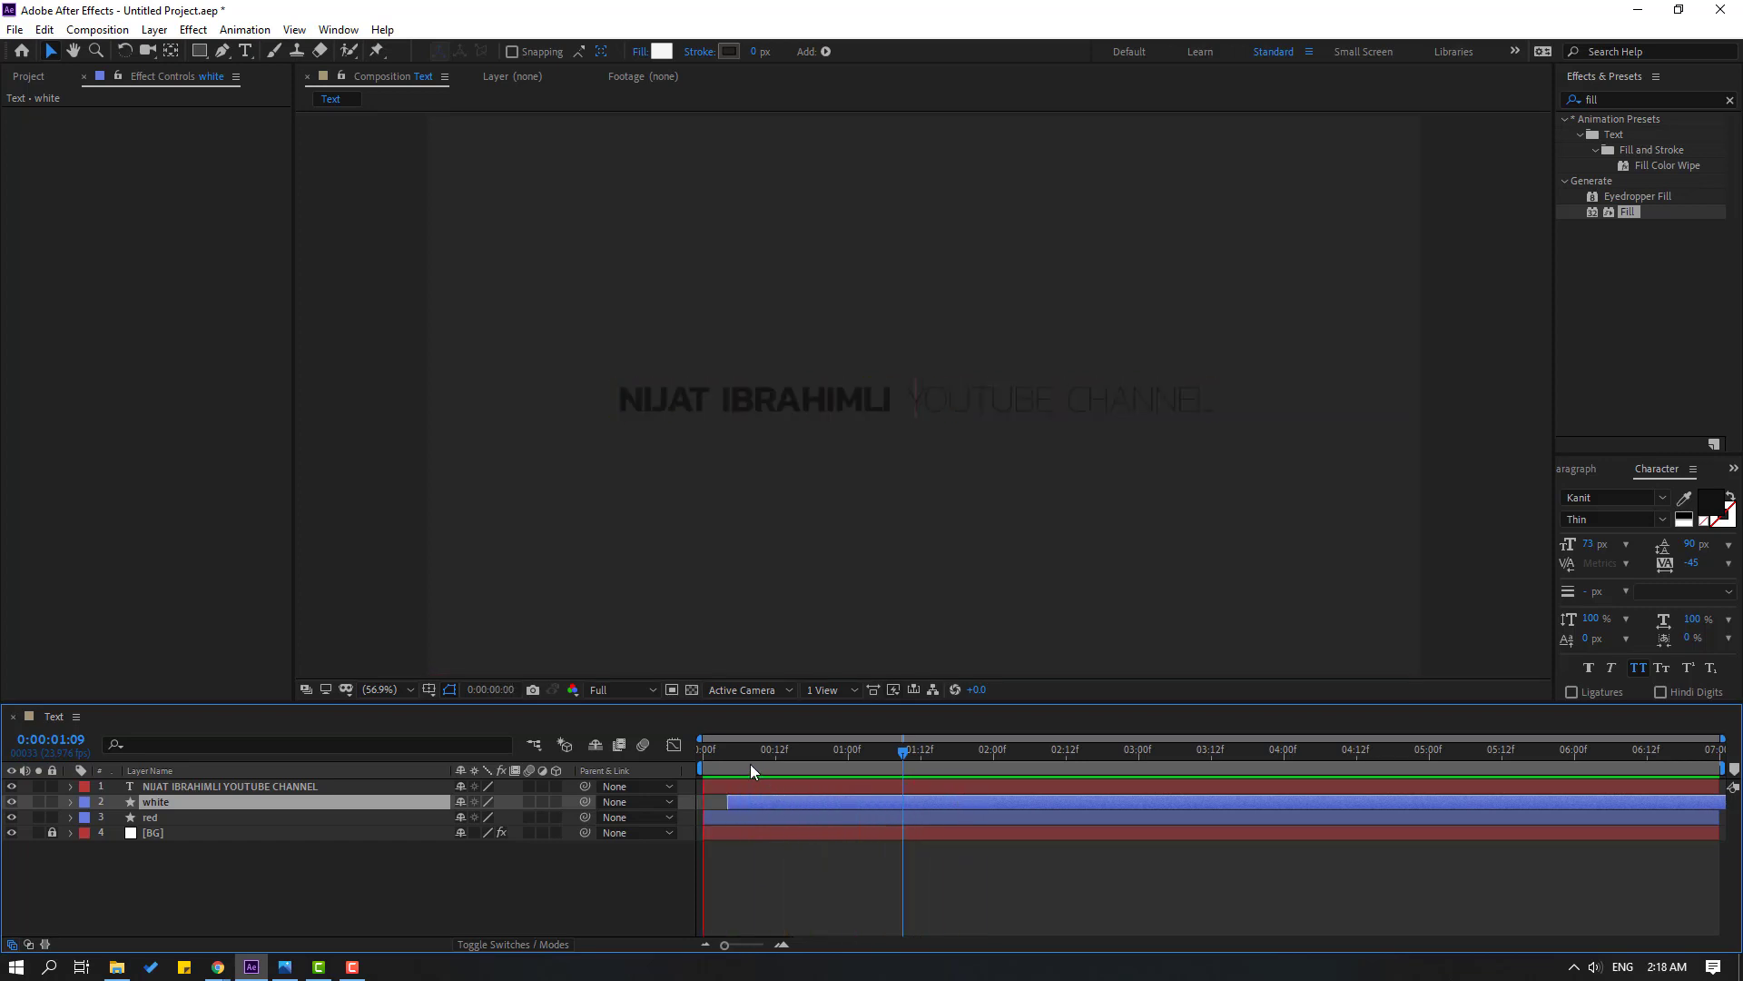
left_click_drag(770, 756, 699, 766)
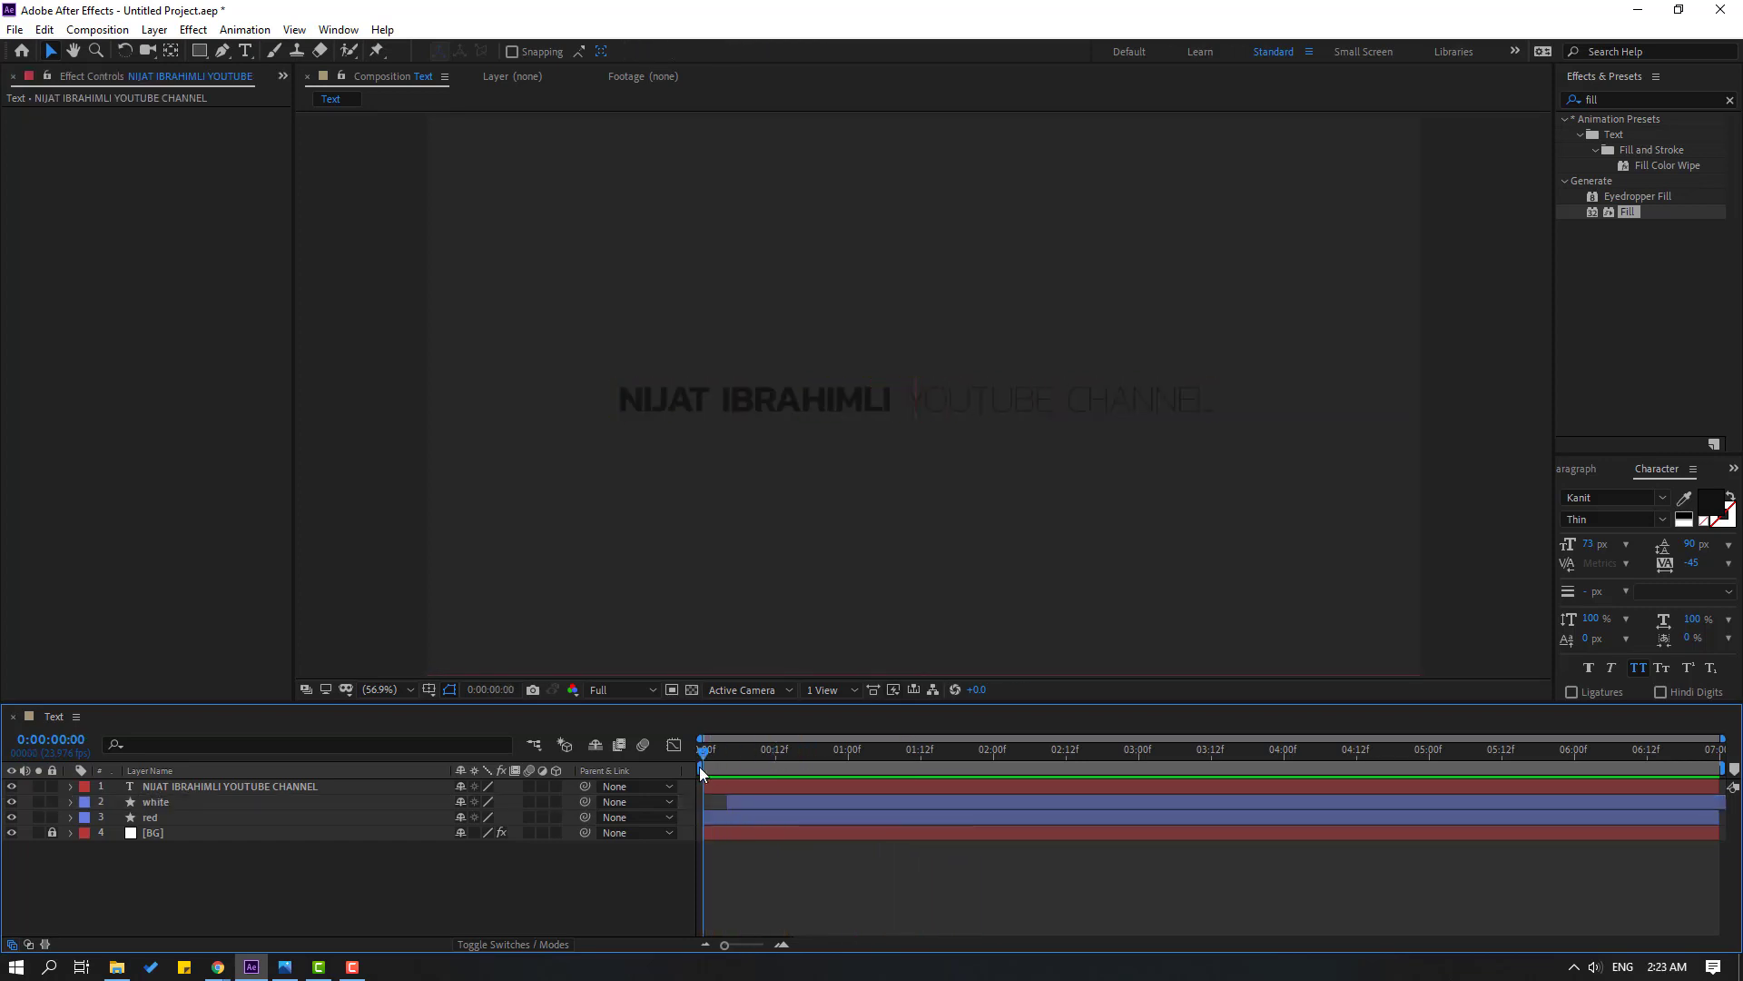
Draw a narrow rectangular mask at the centre of the title text
left_click(209, 786)
left_click(195, 53)
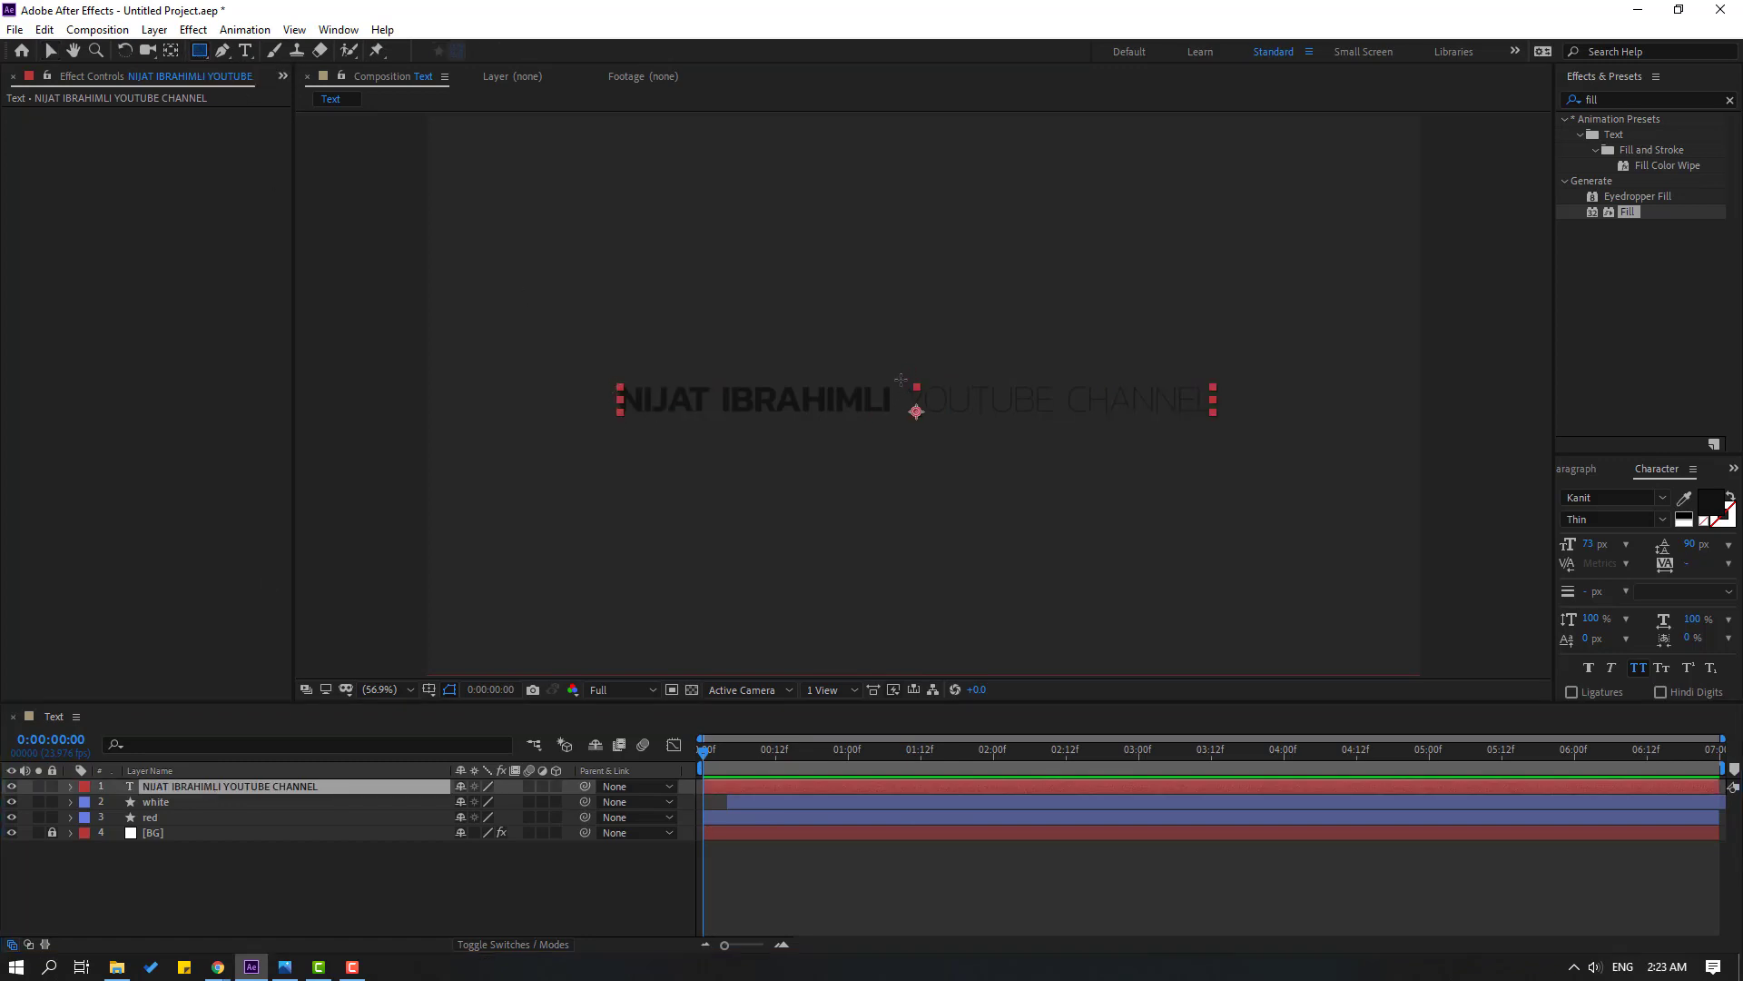
scroll(900, 380, "up", 4)
left_click_drag(841, 331, 859, 465)
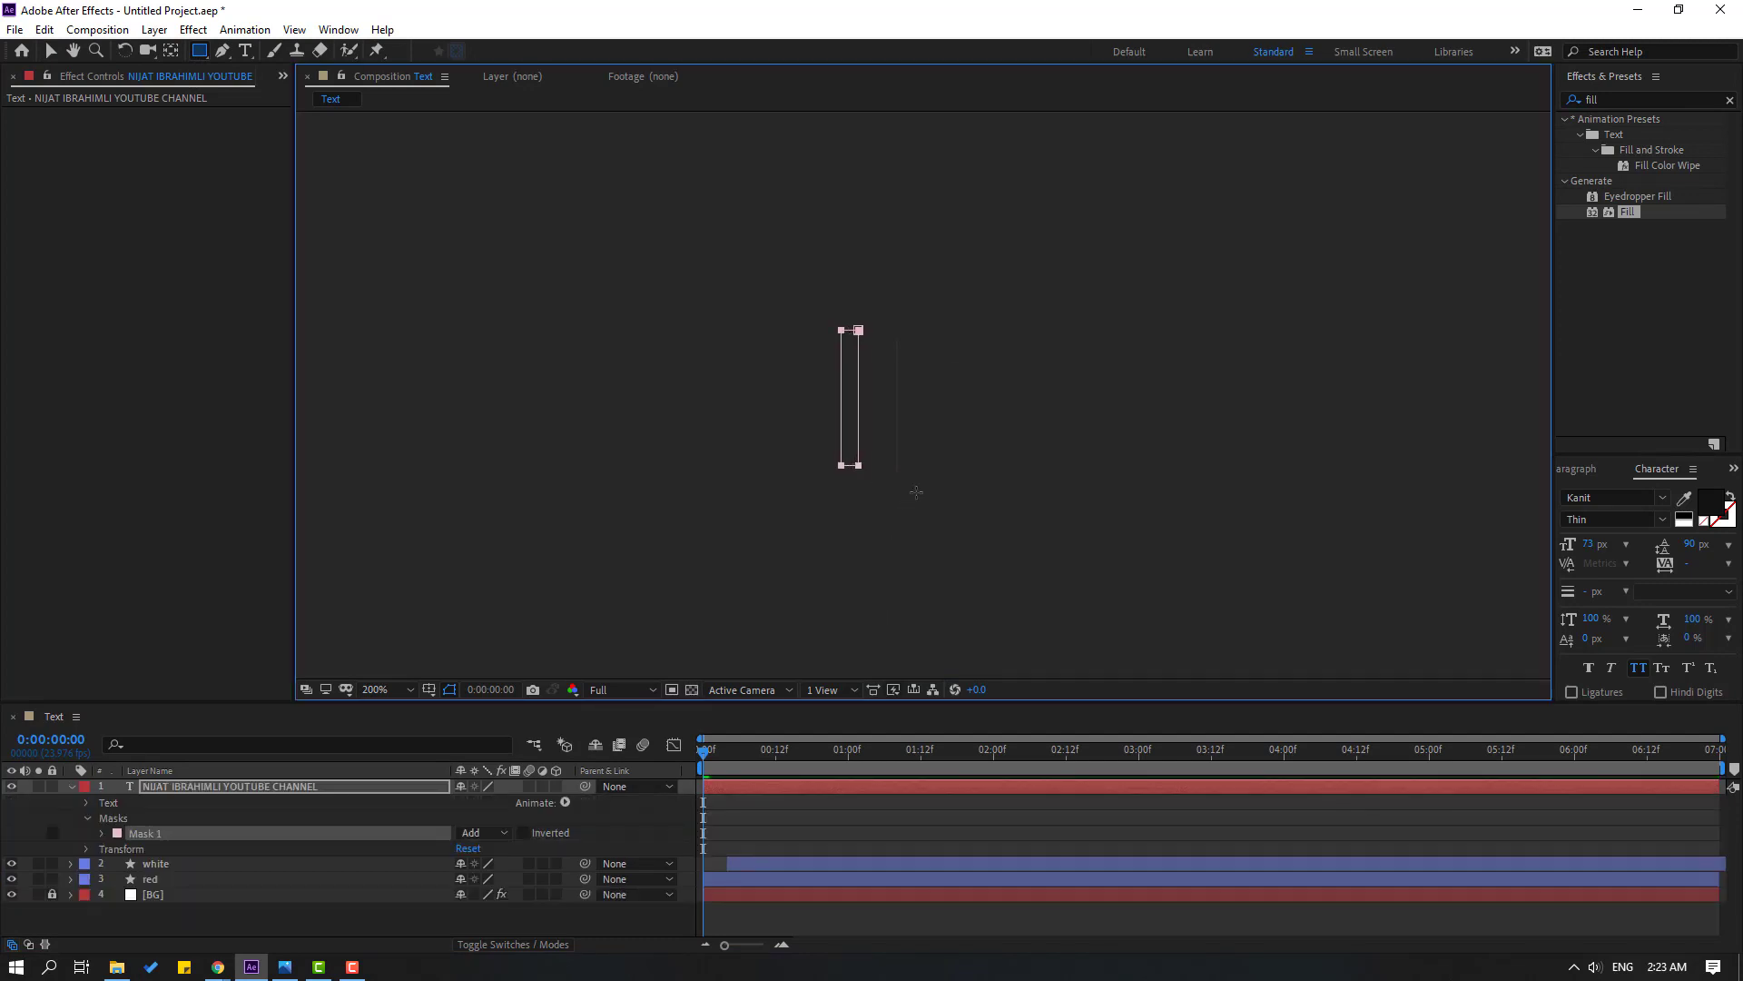
scroll(916, 492, "down", 4)
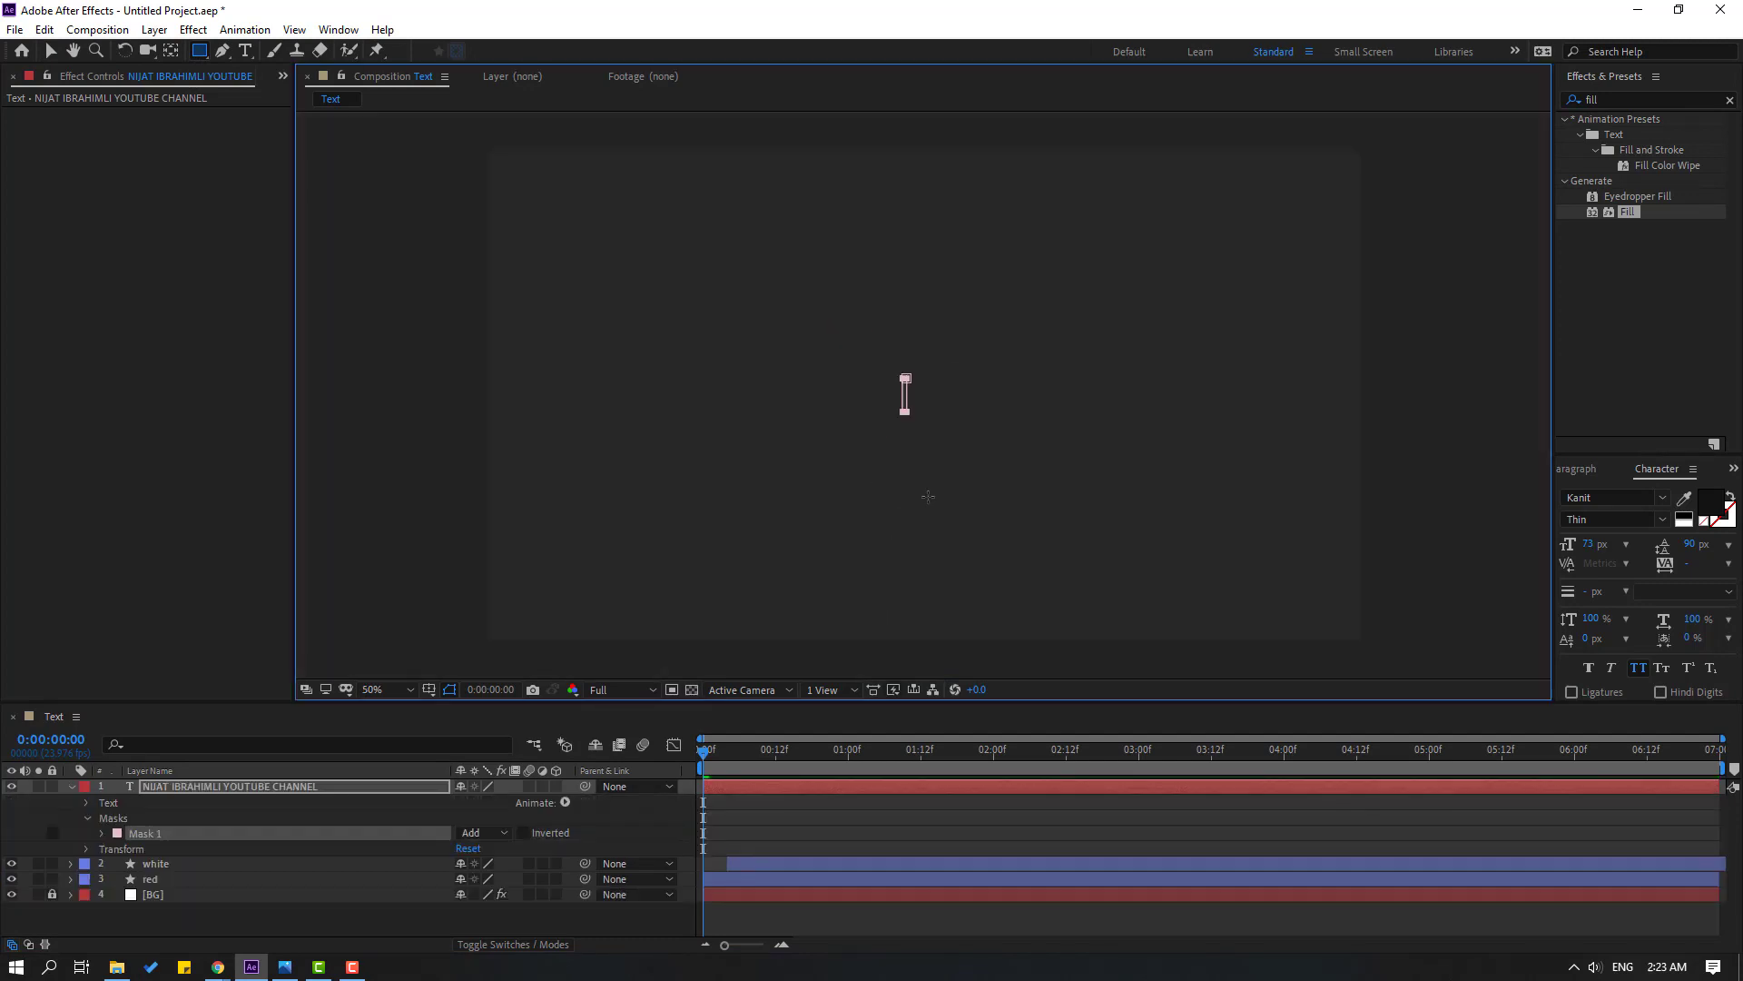
left_click(97, 834)
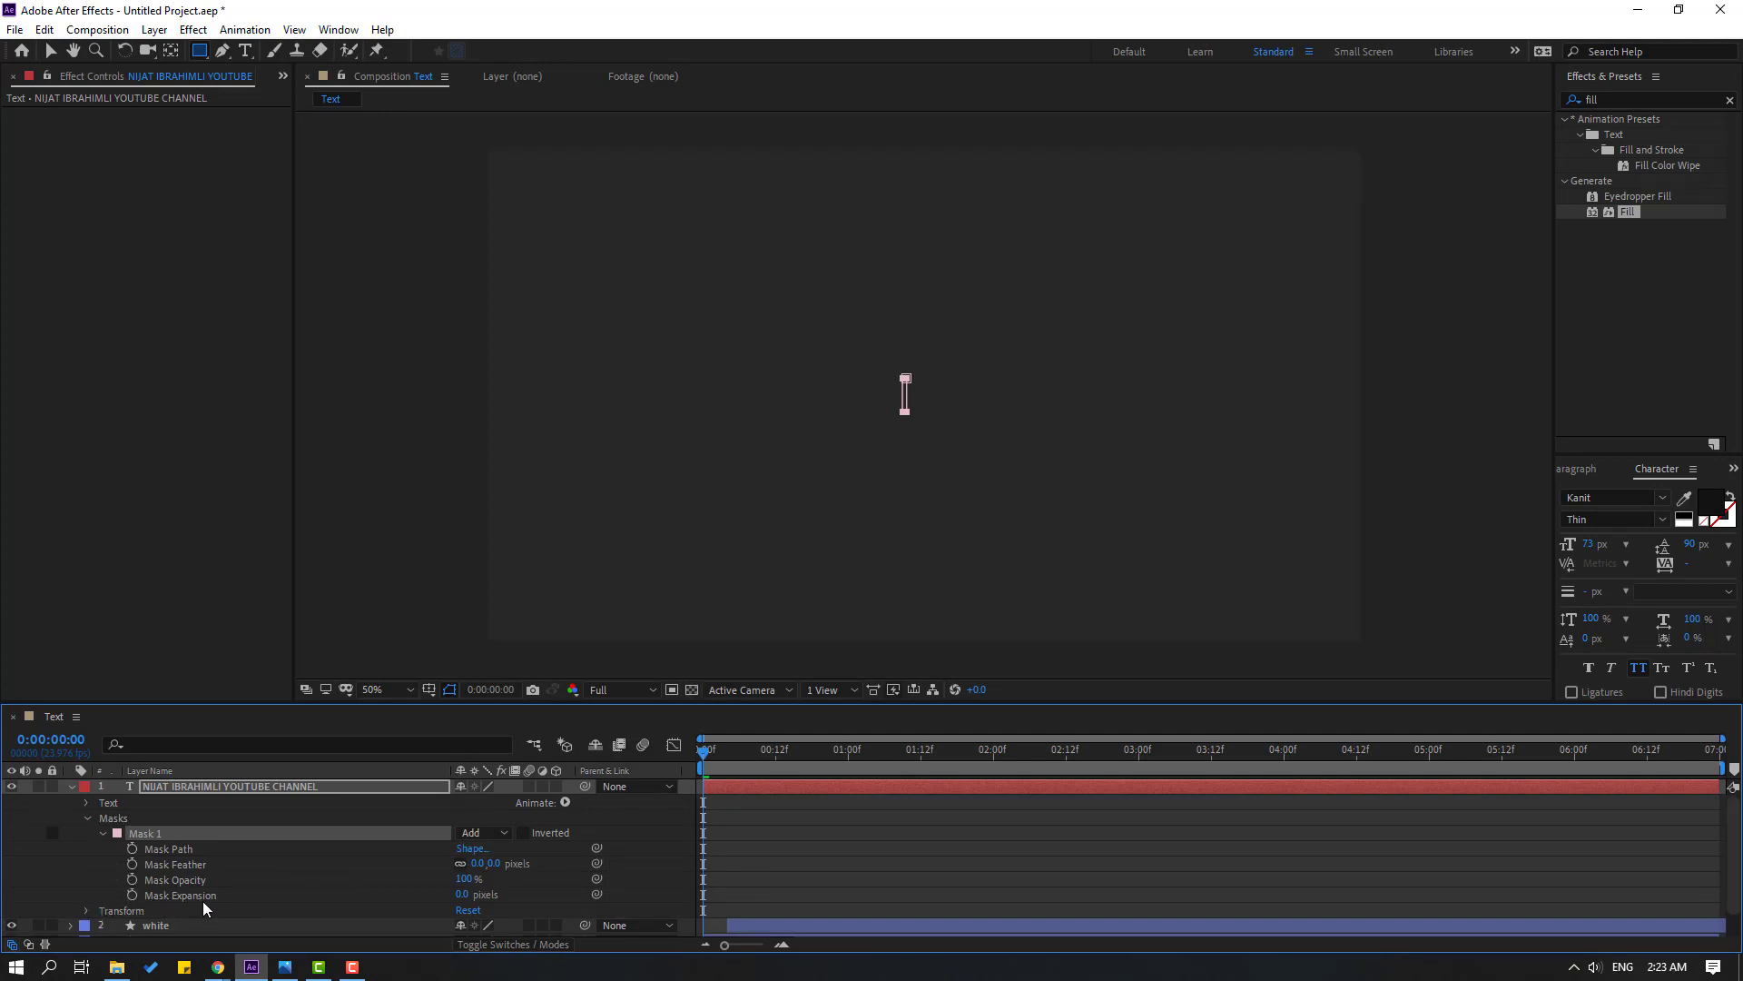
Keyframe Mask Expansion from 0 to 547 pixels at 0:00:01:17
left_click(128, 895)
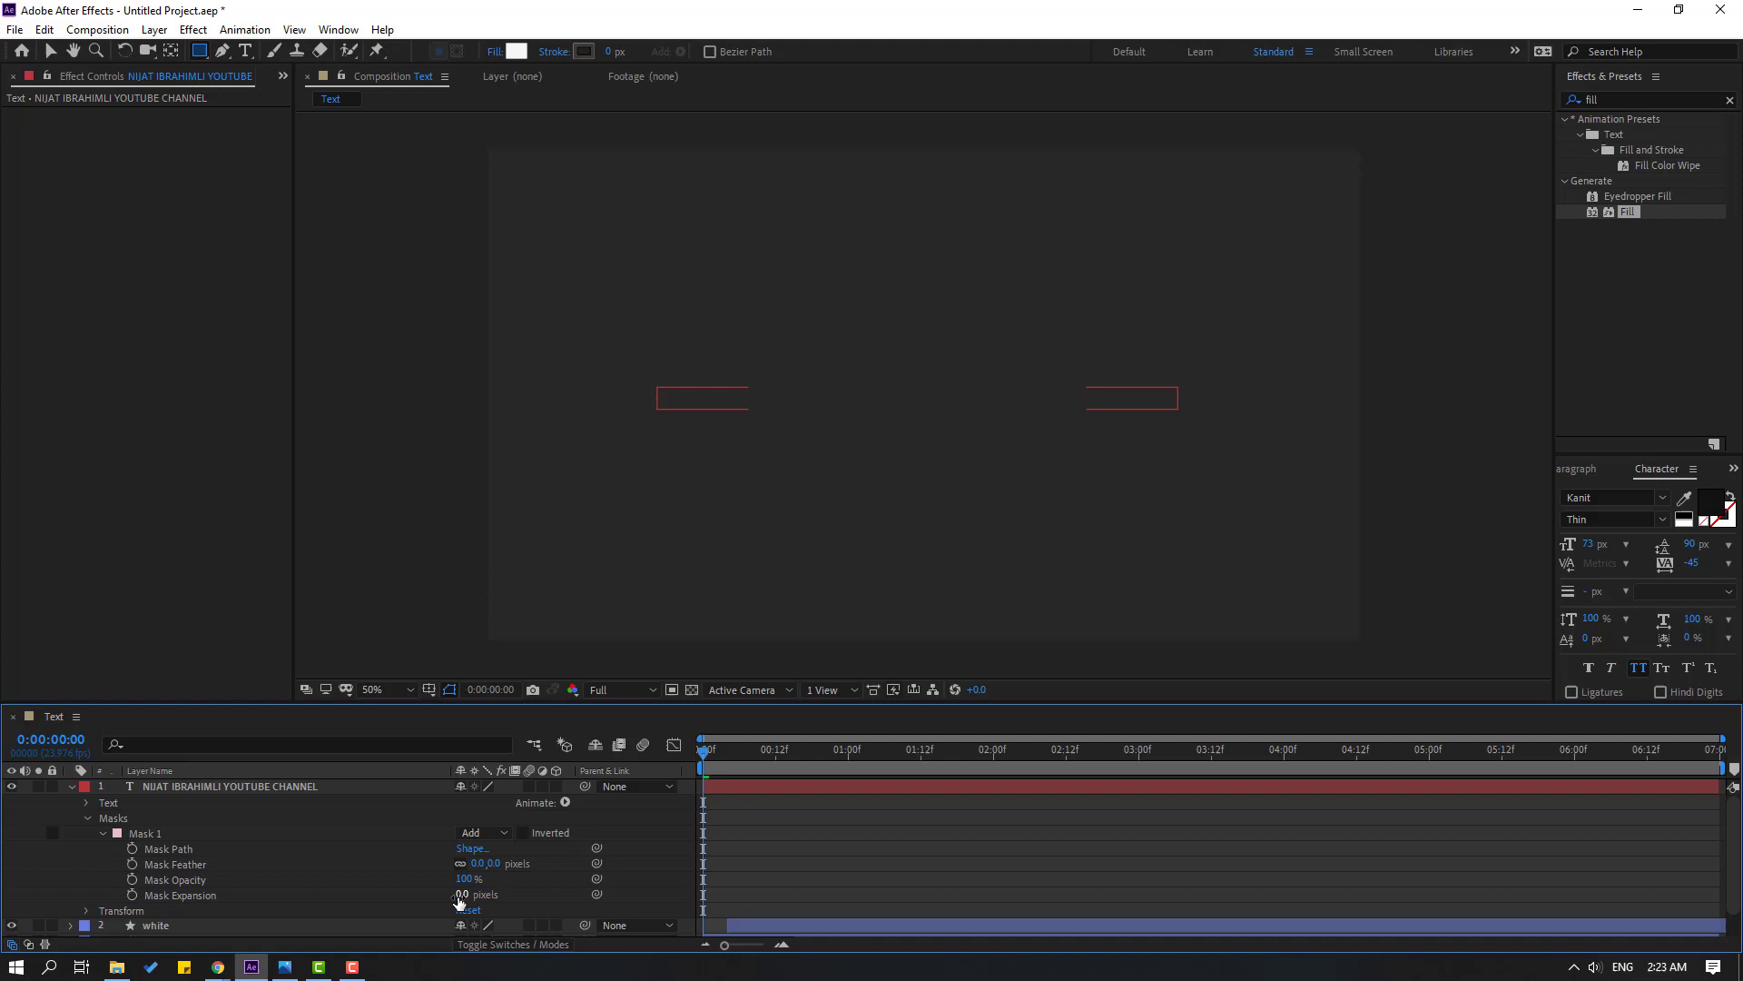
left_click_drag(459, 901, 476, 894)
left_click_drag(591, 870, 490, 869)
left_click_drag(710, 757, 723, 757)
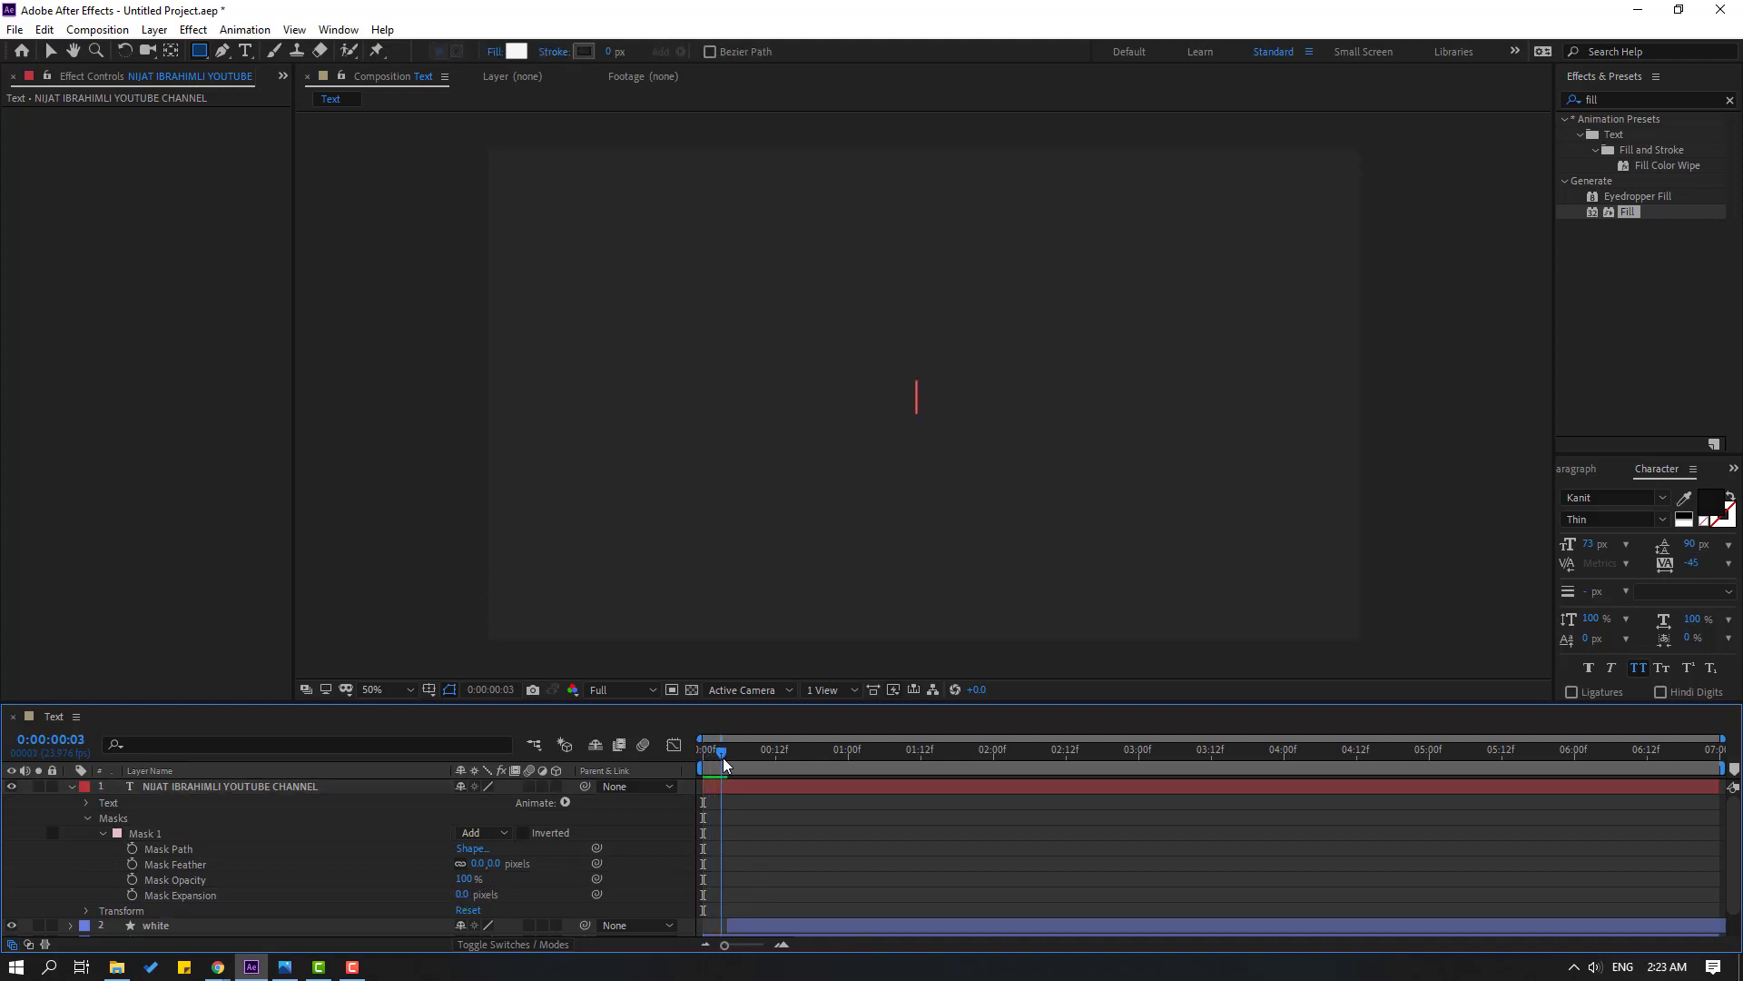
left_click(131, 895)
left_click_drag(736, 759, 951, 750)
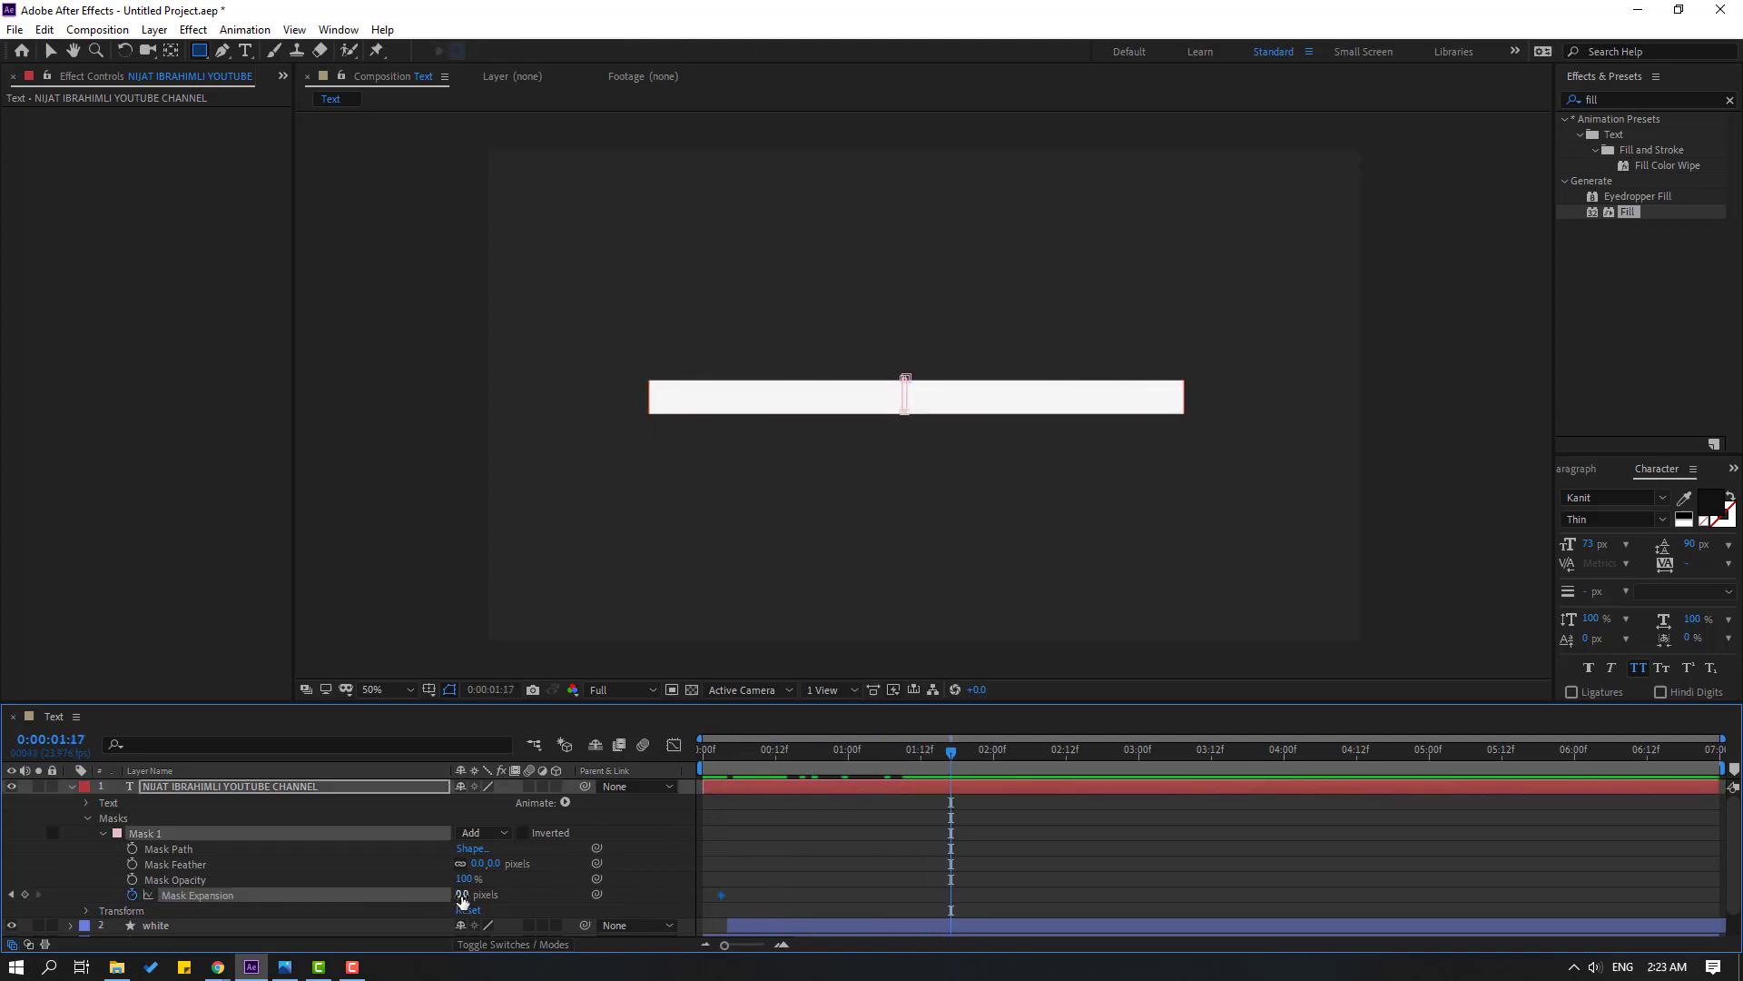
left_click_drag(462, 895, 909, 841)
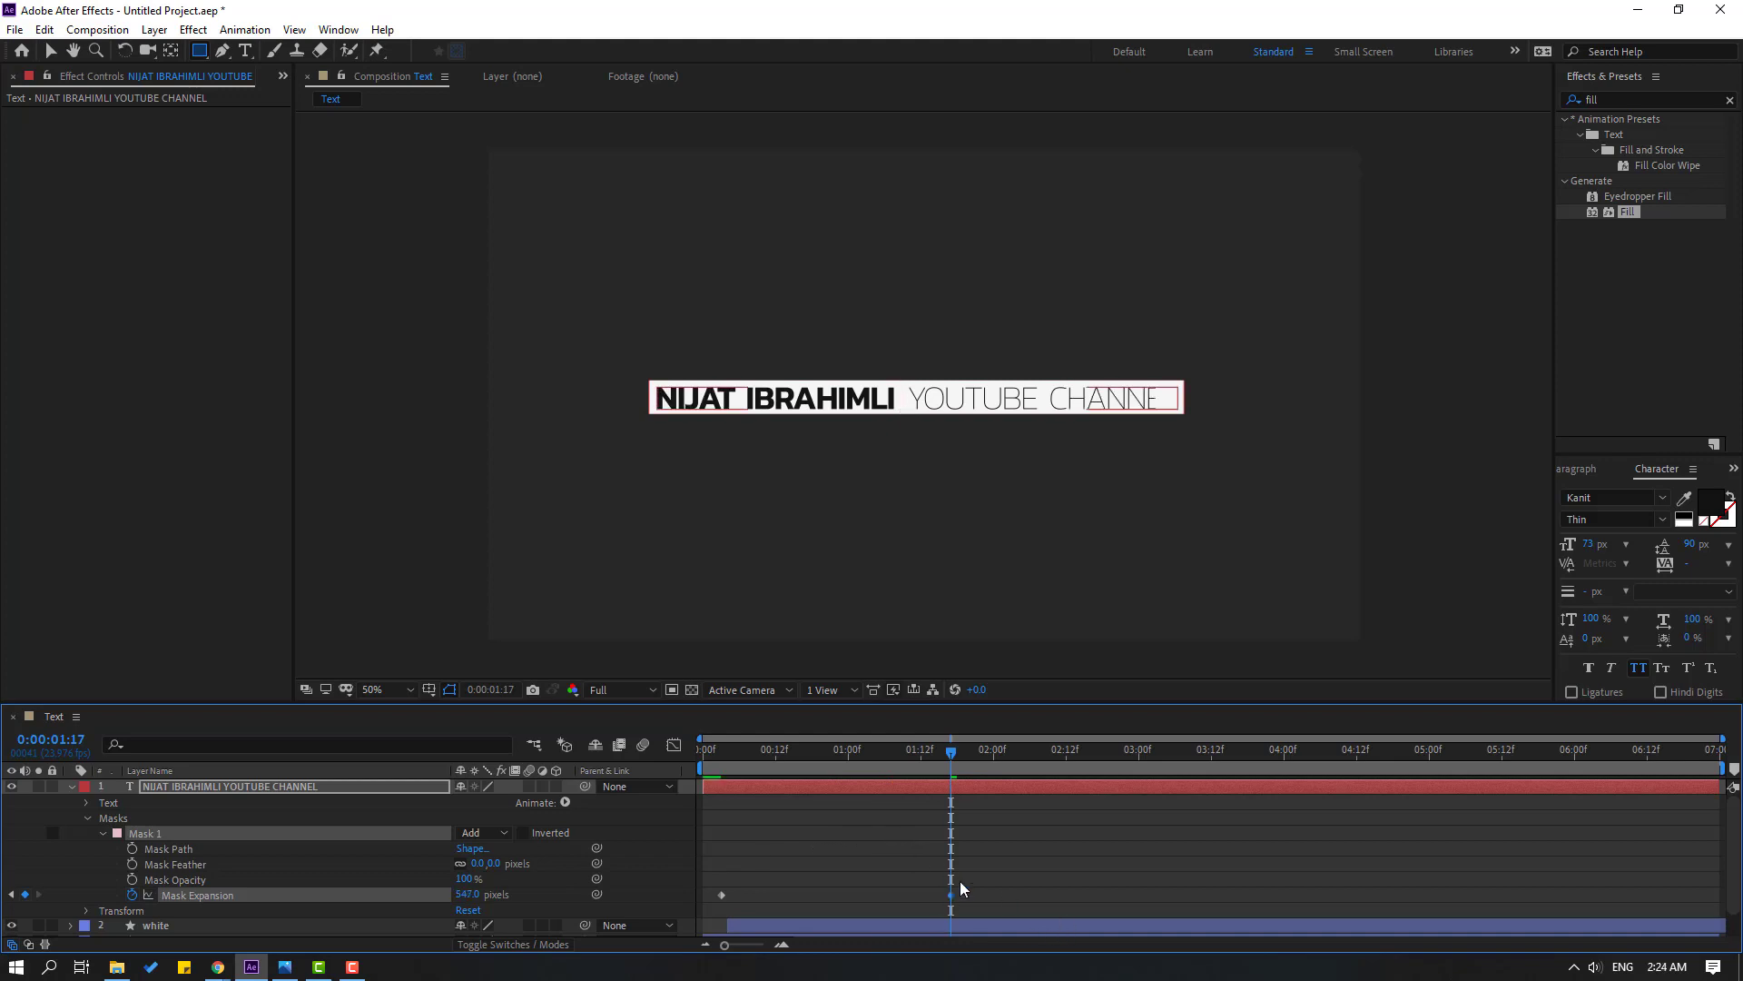
left_click_drag(960, 881, 716, 896)
Apply Easy Ease to the Mask Expansion keyframes and sharpen their speed curve
right_click(722, 895)
mouse_move(738, 882)
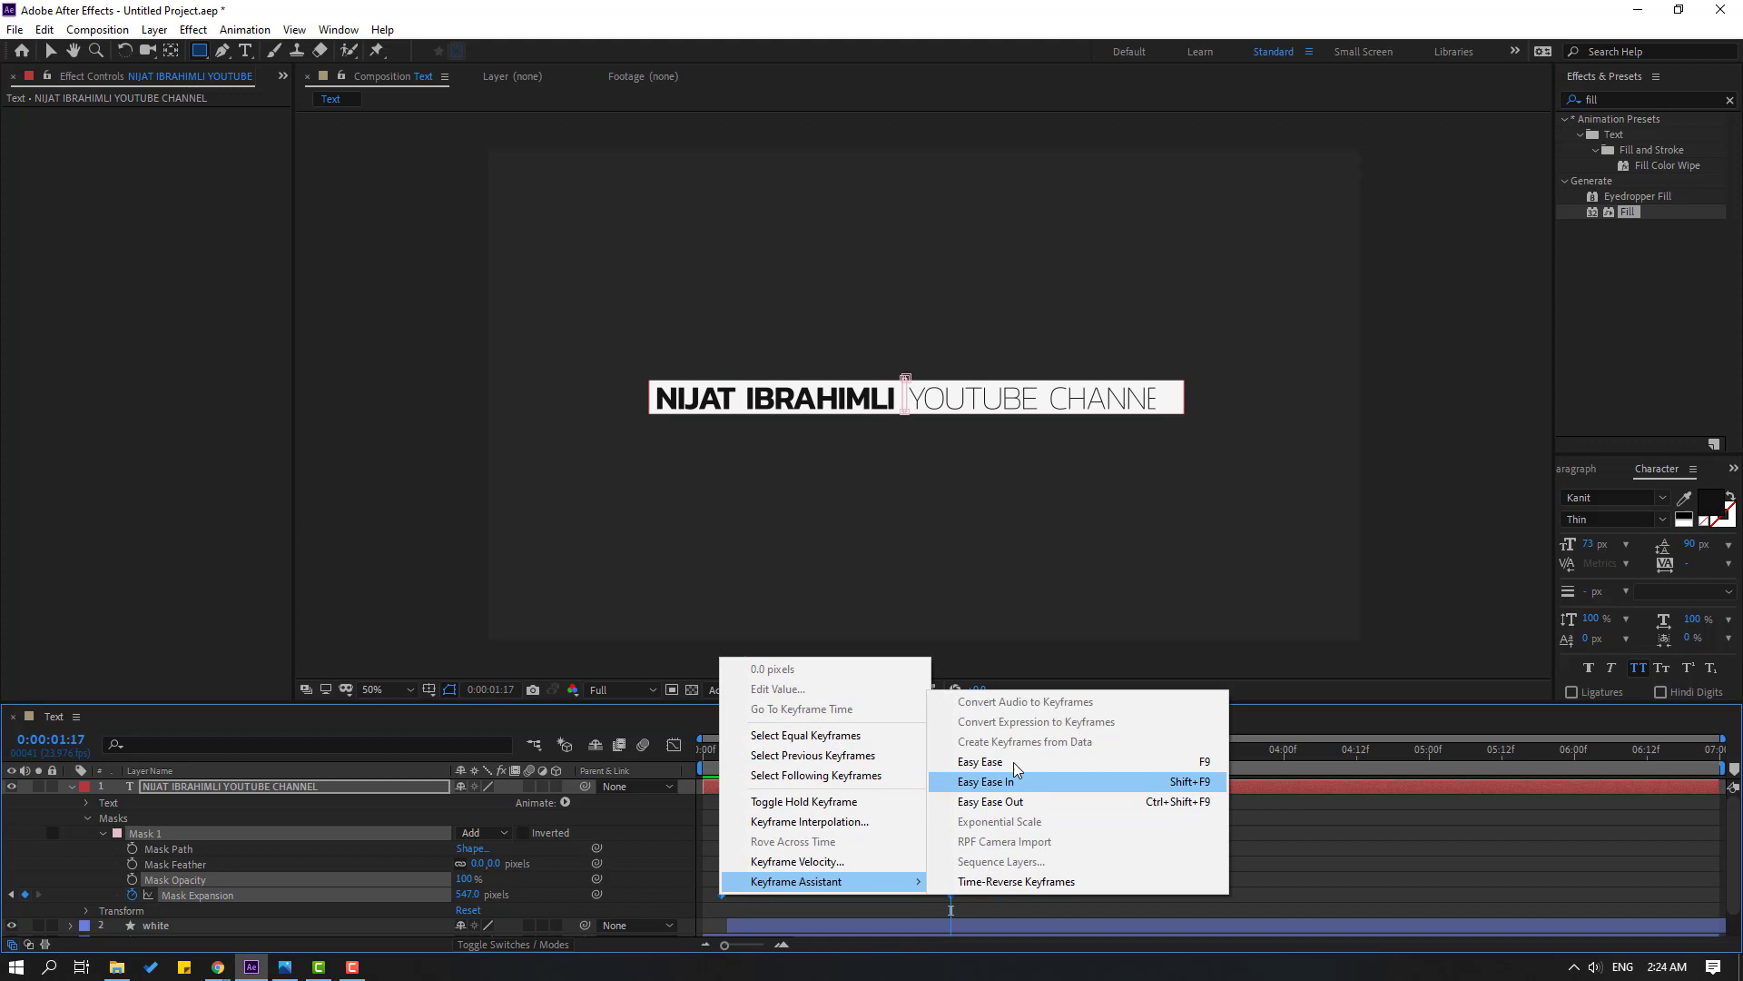
left_click(999, 782)
left_click(673, 744)
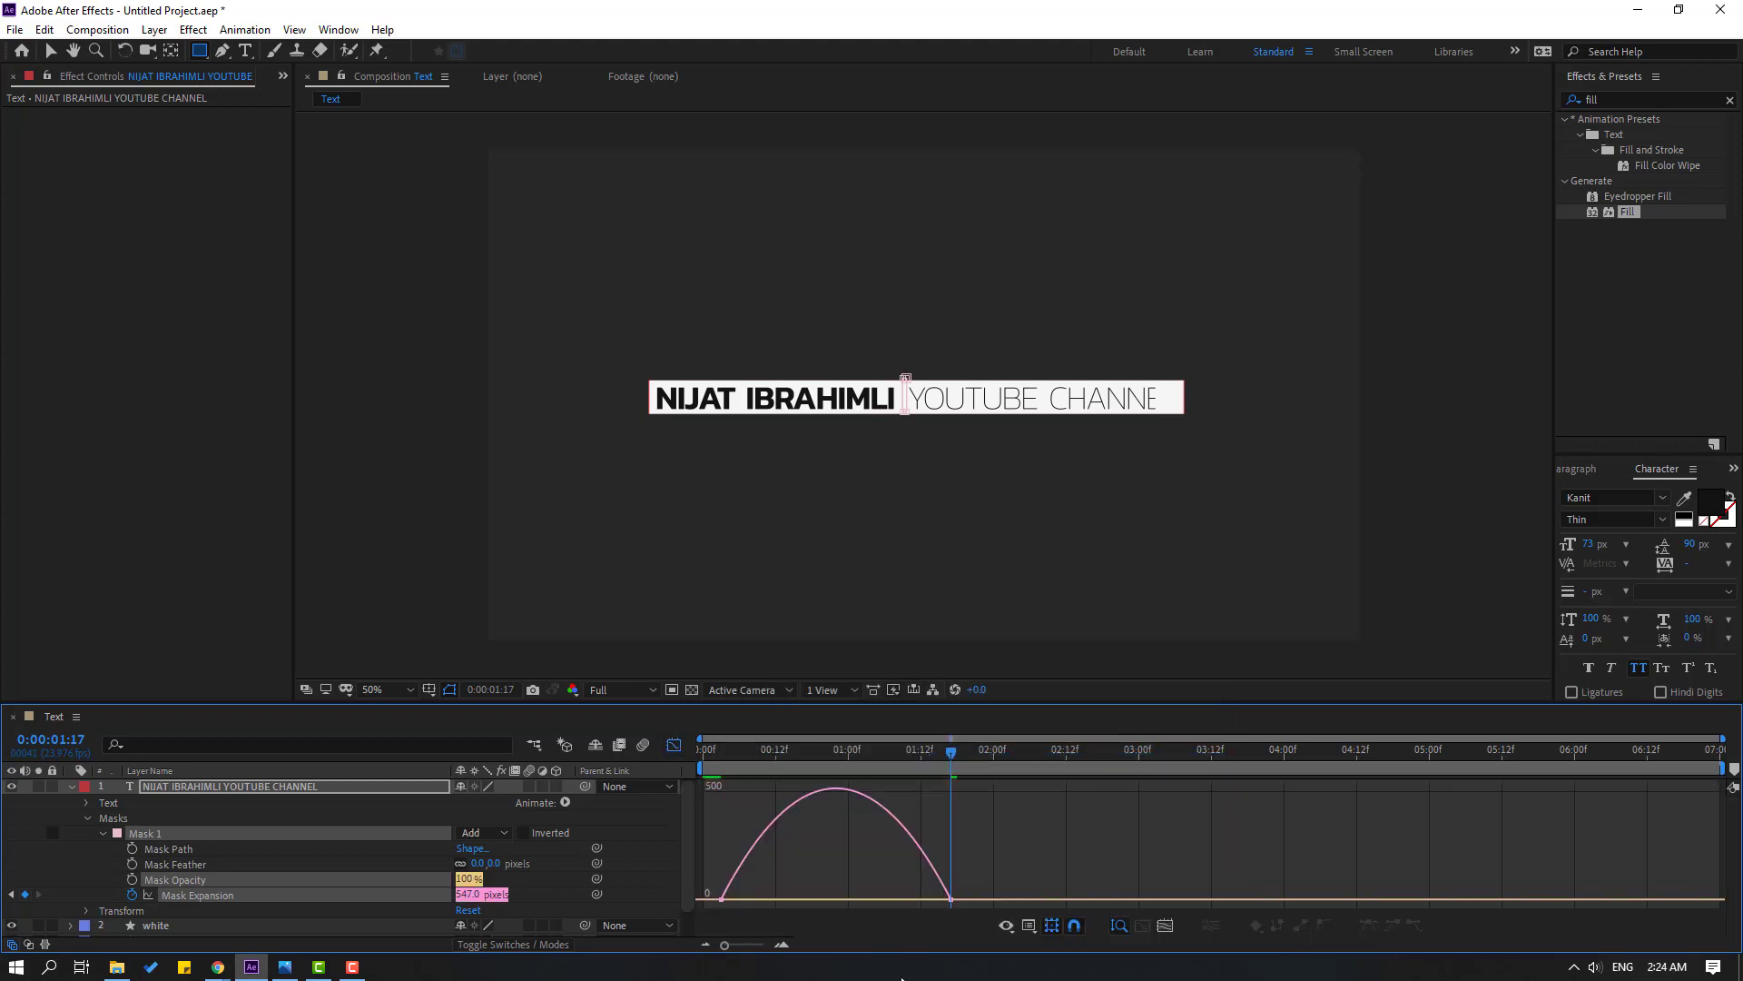
left_click(743, 894)
left_click_drag(759, 894, 874, 897)
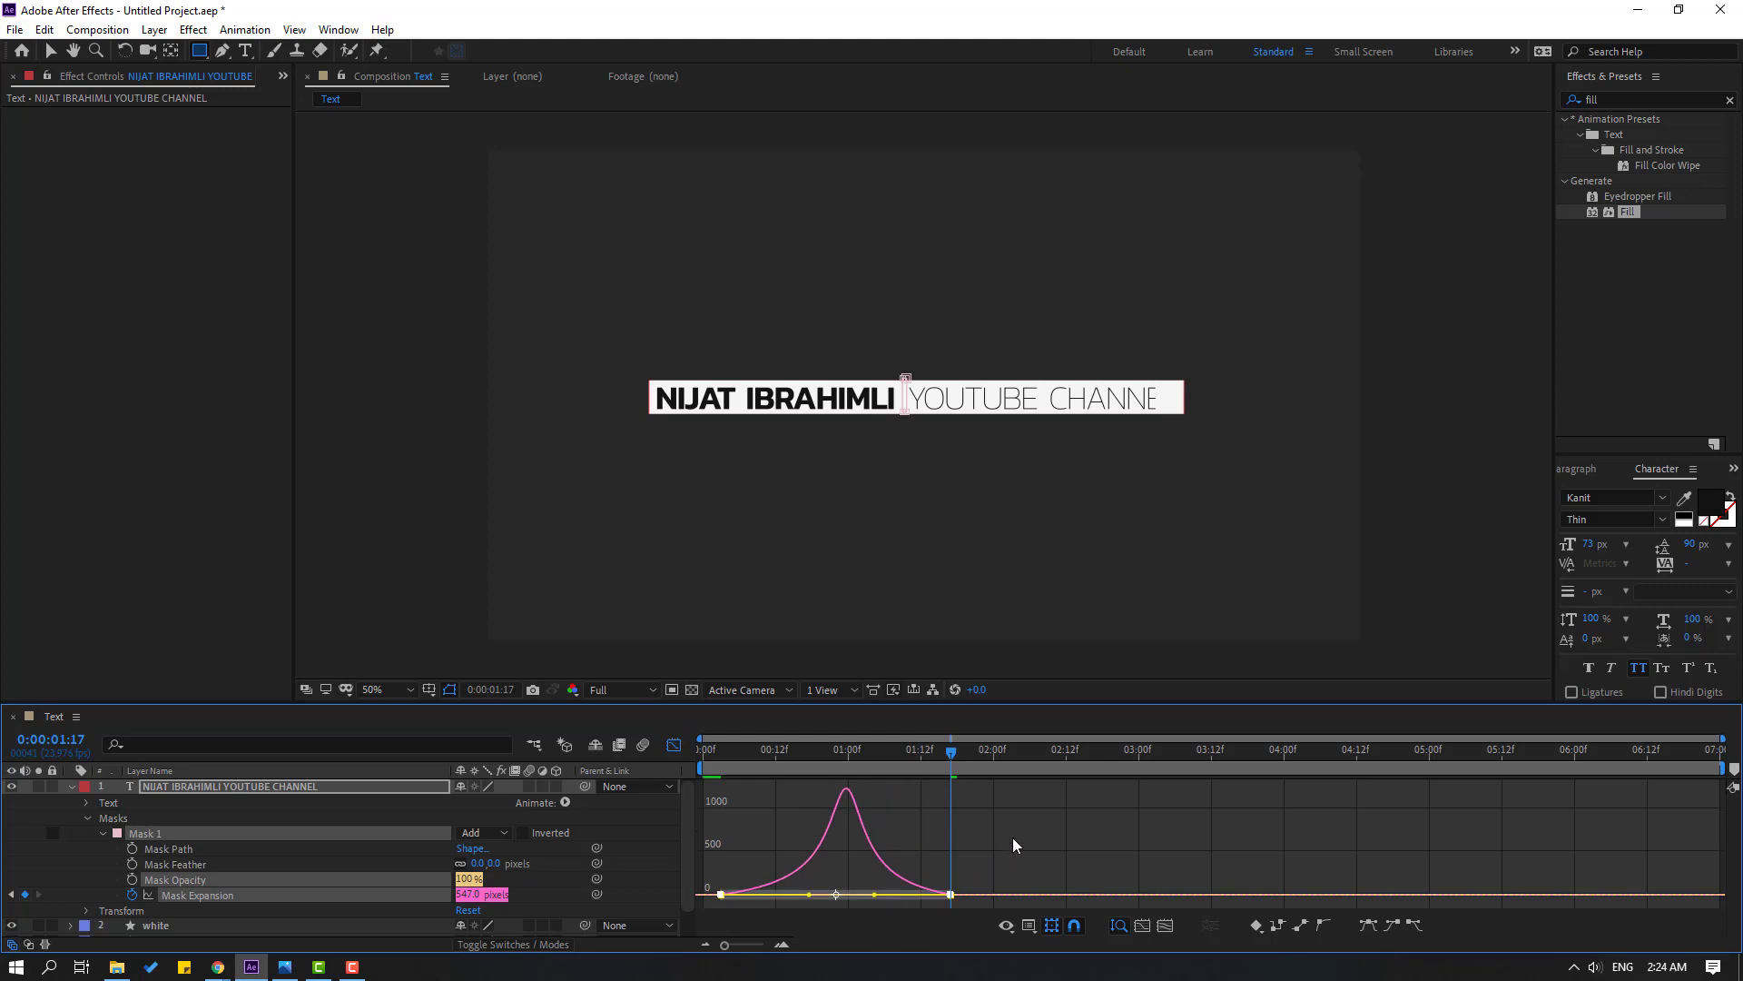
key("space")
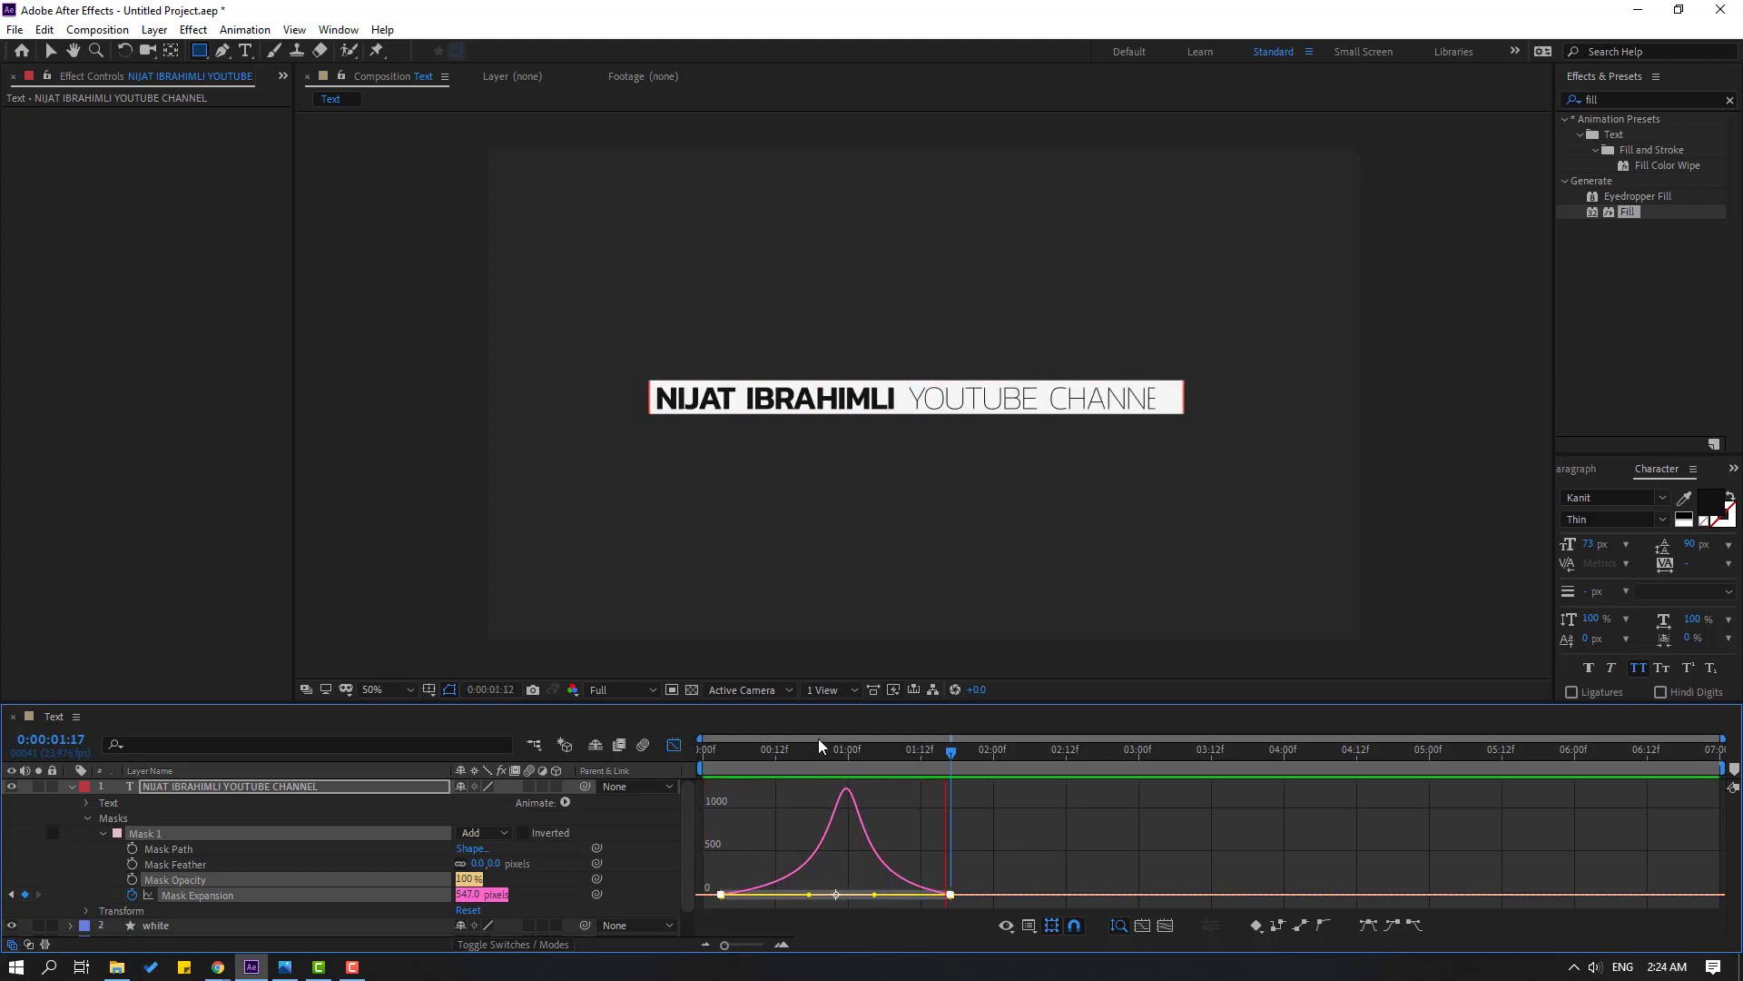
left_click(816, 750)
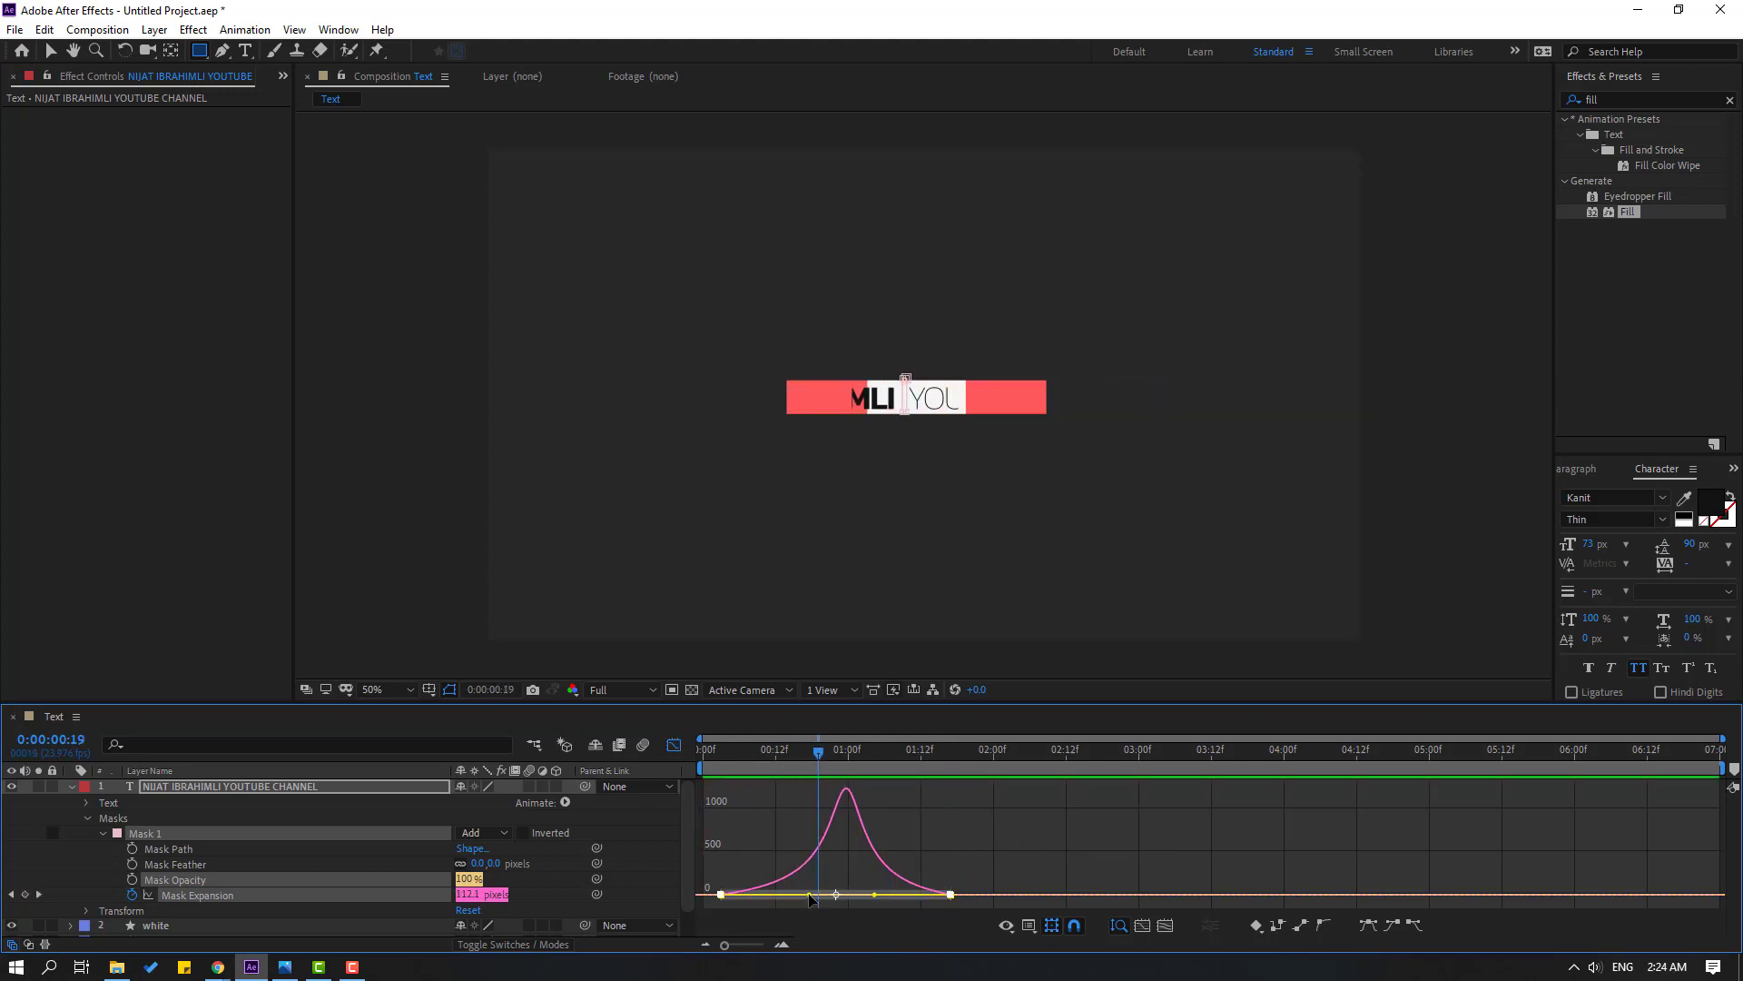
left_click_drag(813, 899, 832, 895)
key("space")
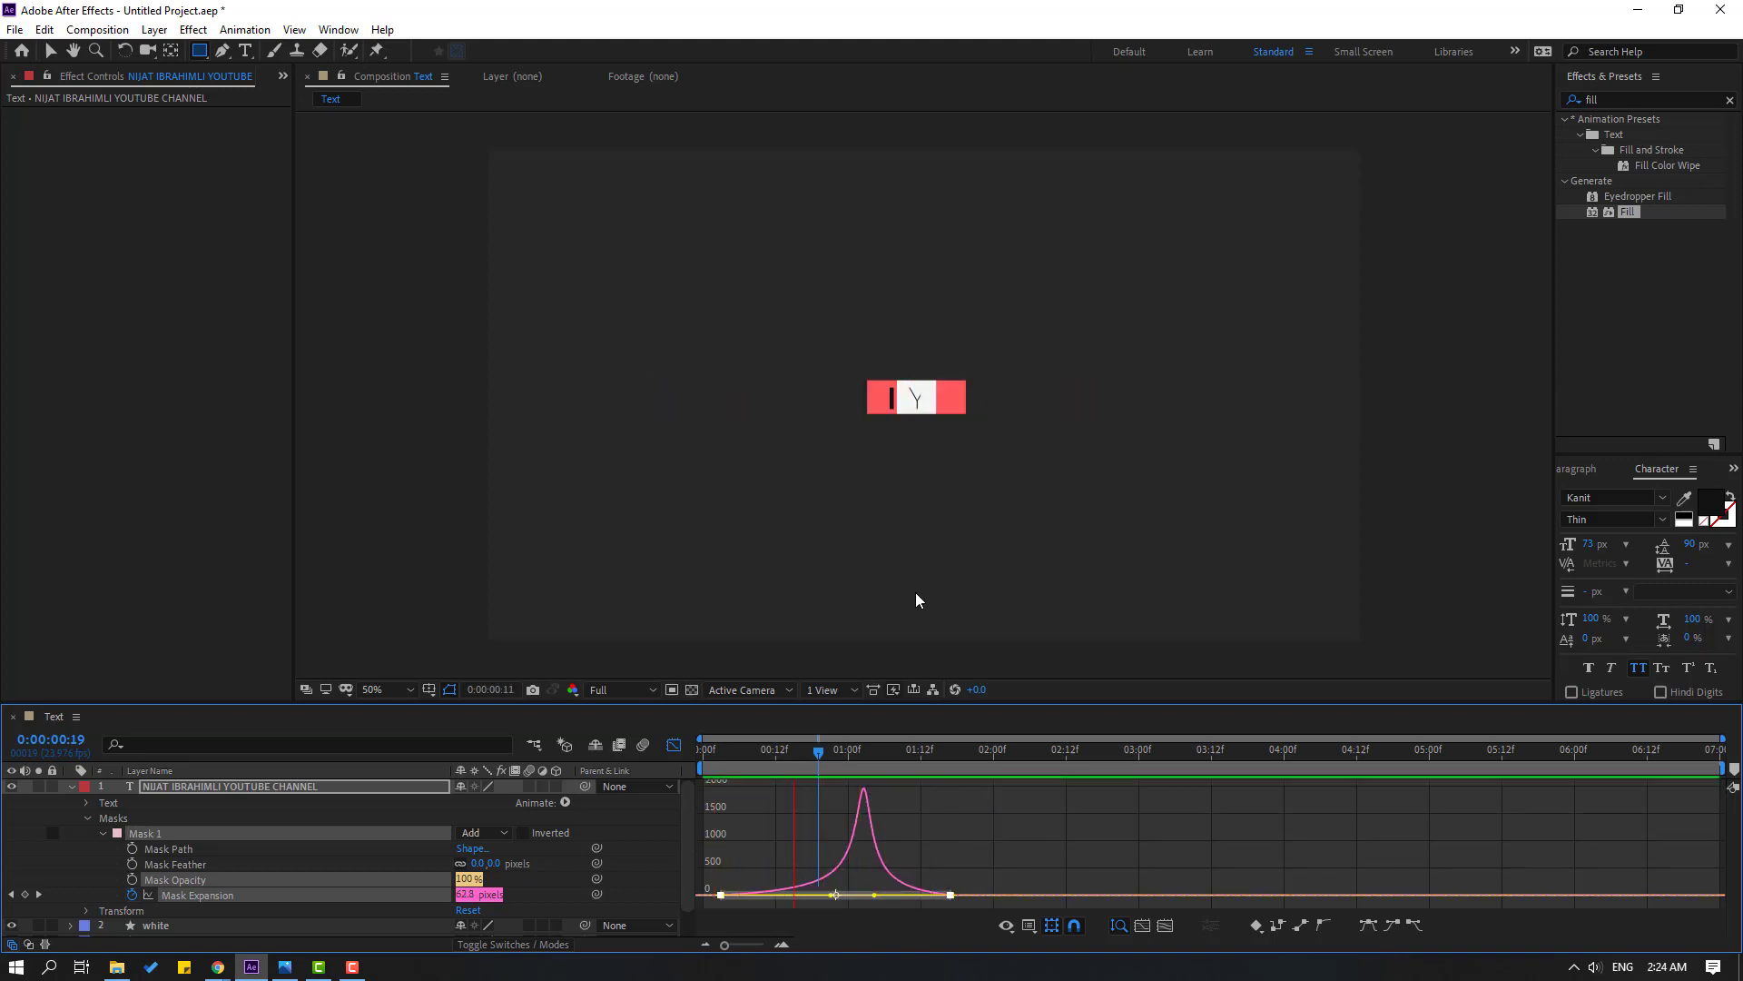
Zoom the viewer to 50%, collapse the text layer and replay the animation
key("comma")
key("comma")
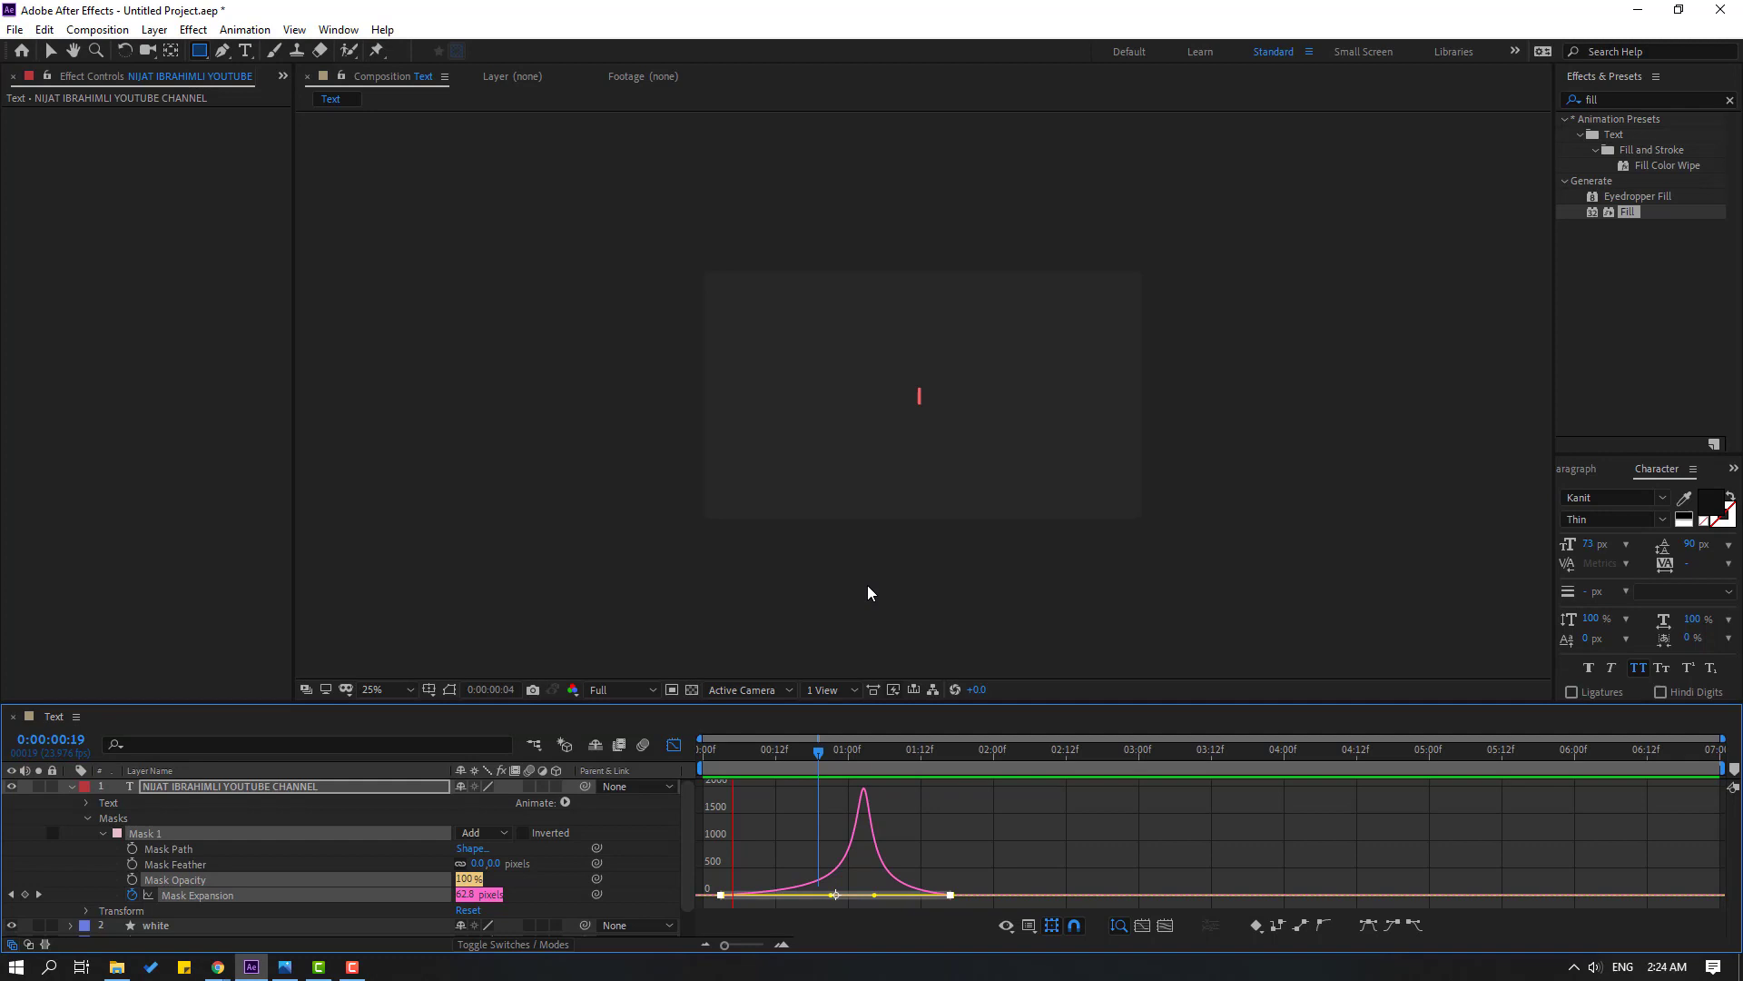
key("period")
key("period")
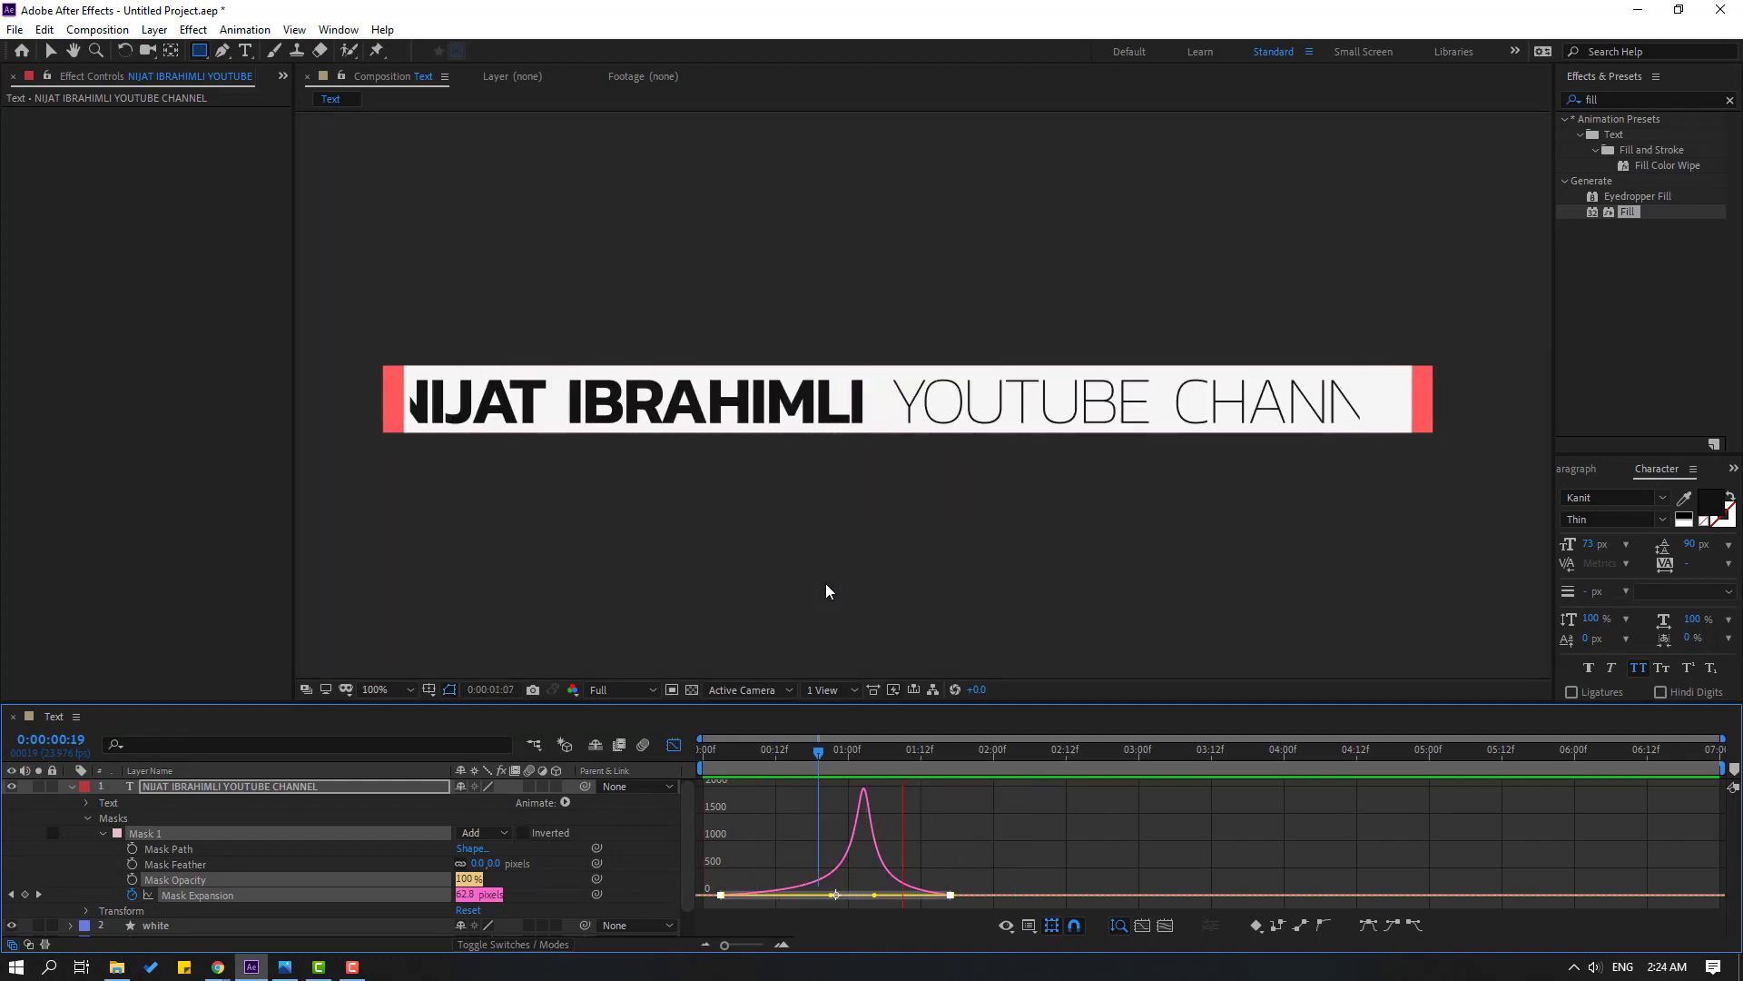
key("comma")
key("space")
left_click(672, 747)
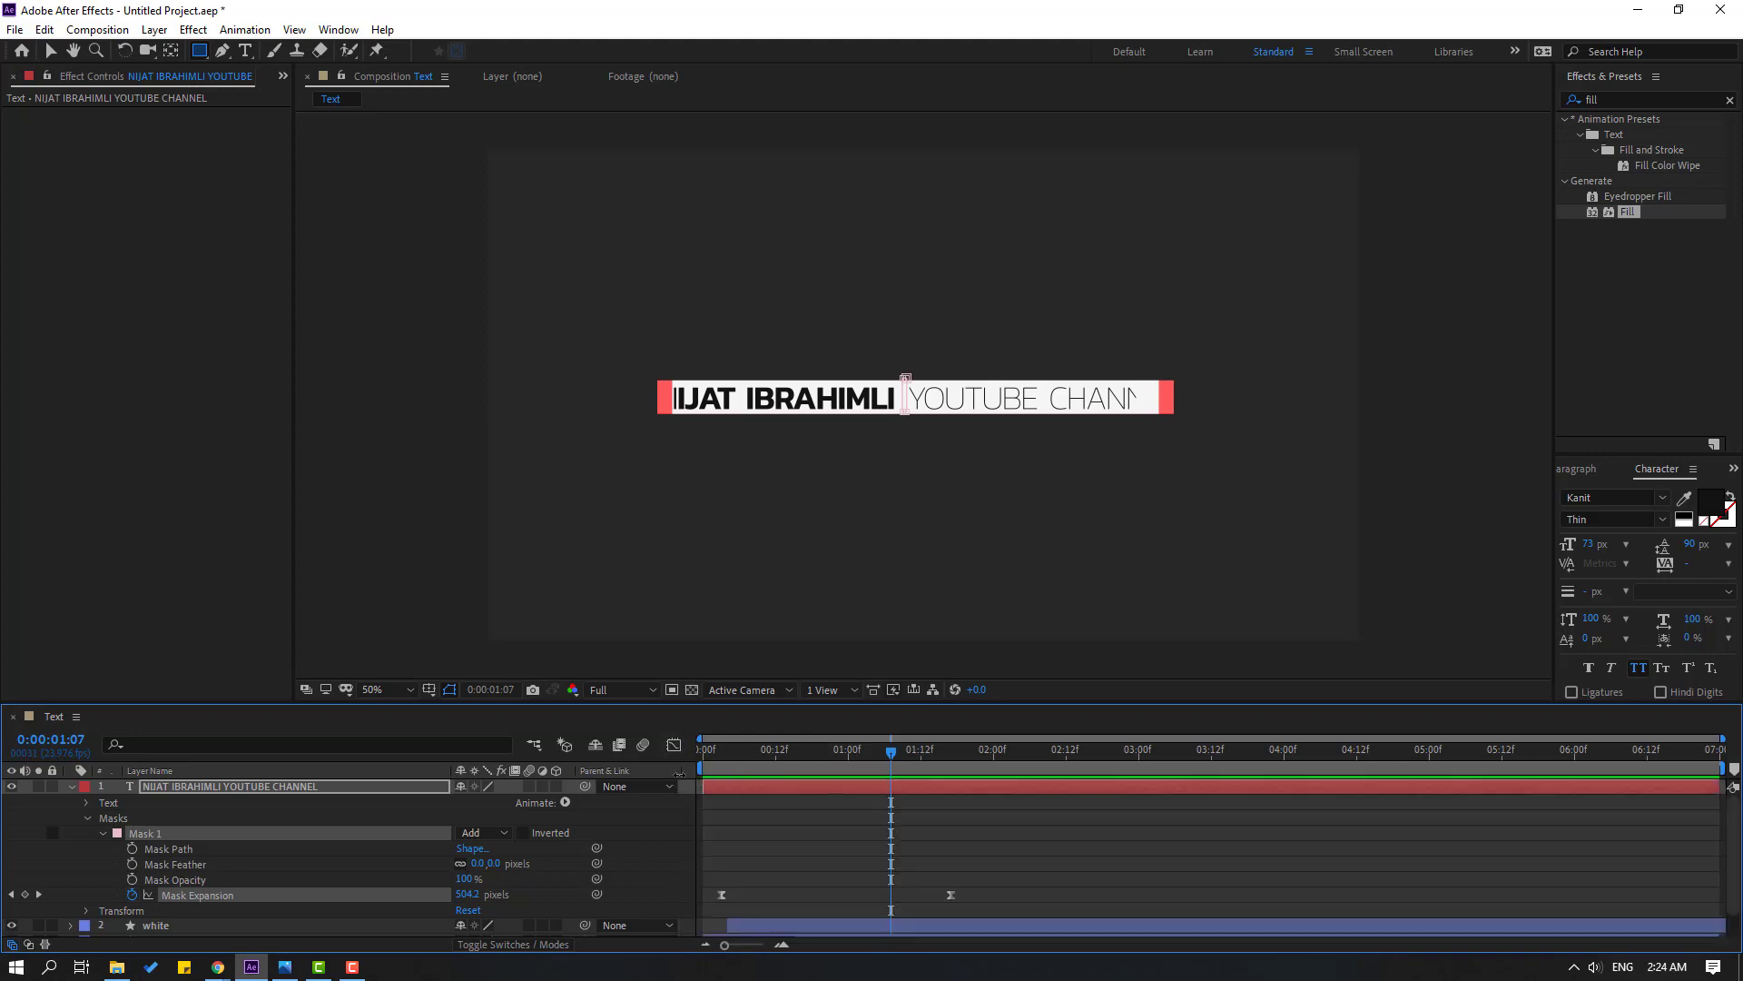
left_click(69, 786)
left_click(821, 864)
key("space")
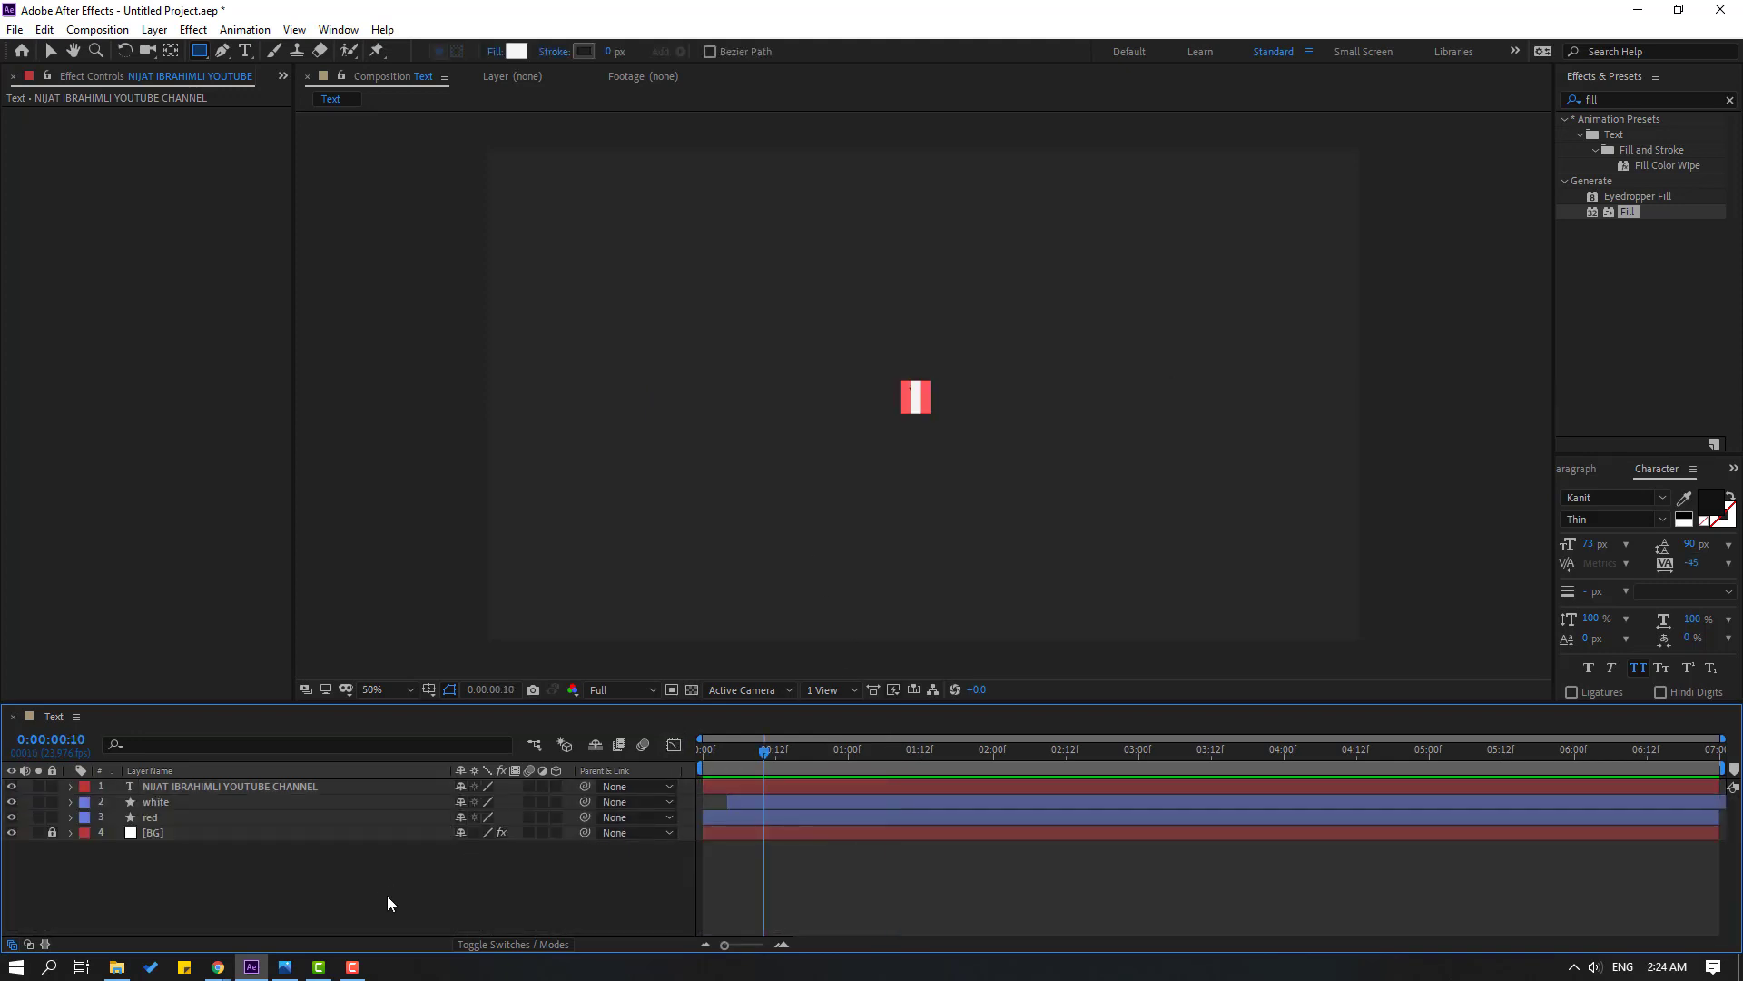
Add a new null object layer named 'Controller' at the top of the layer stack
right_click(294, 886)
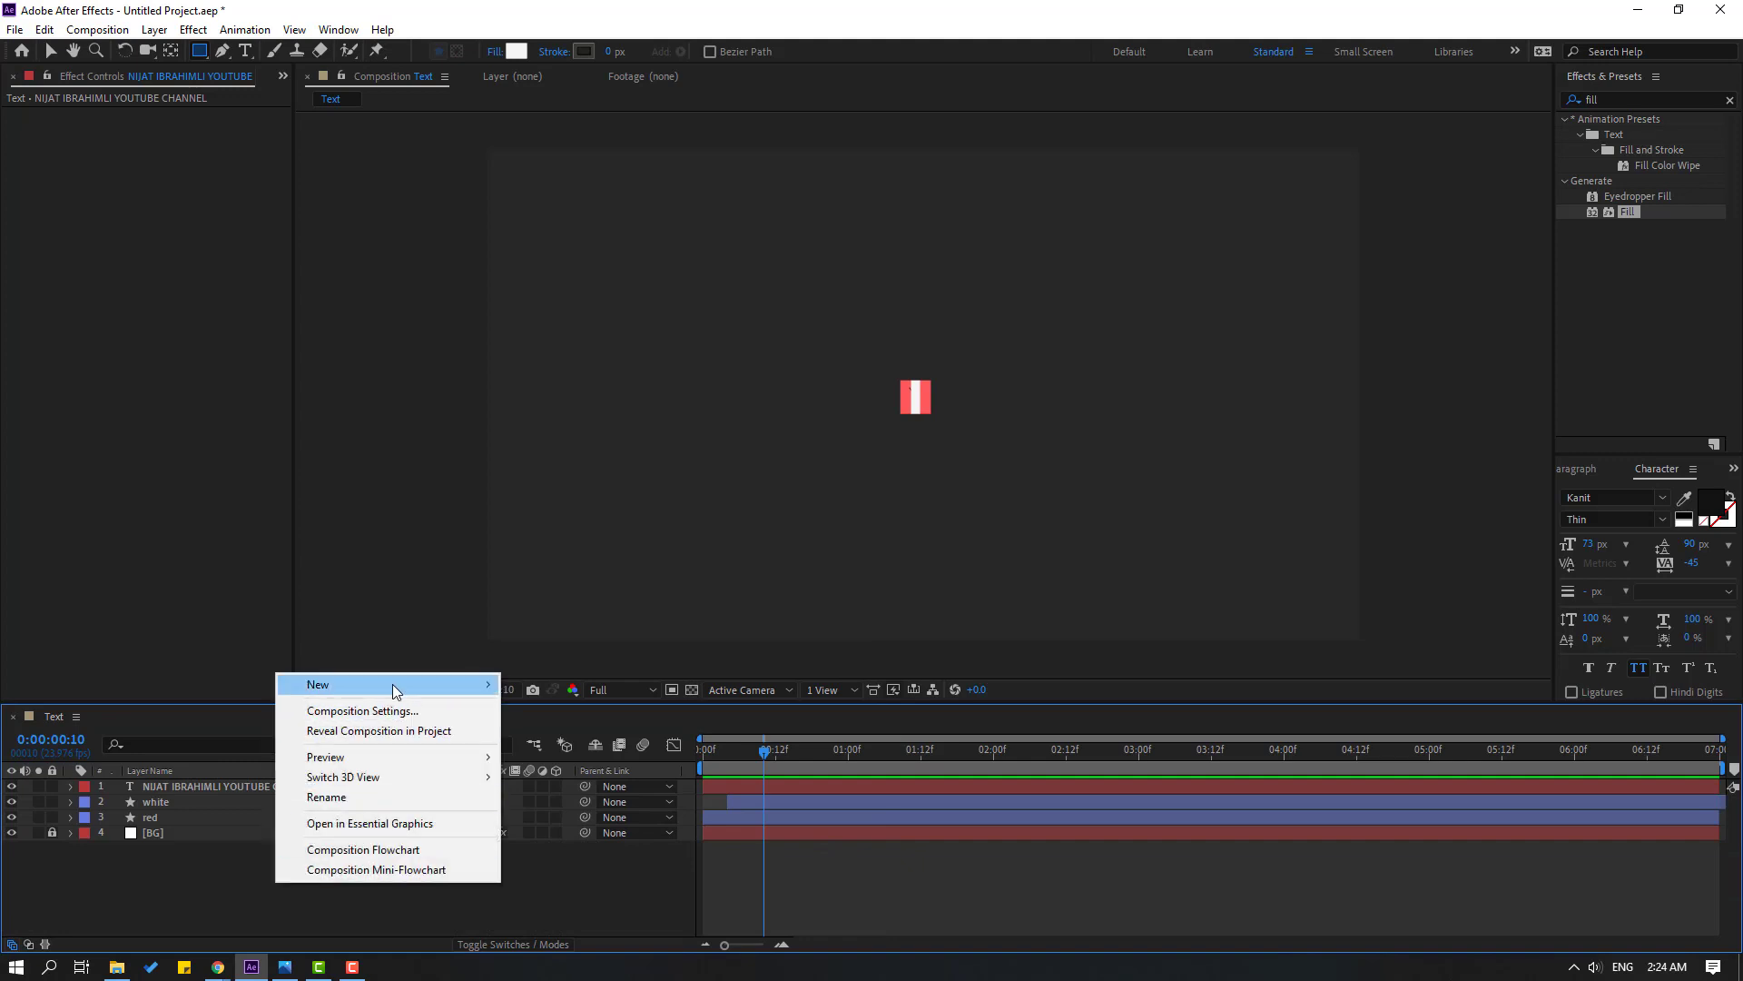
mouse_move(392, 683)
left_click(574, 797)
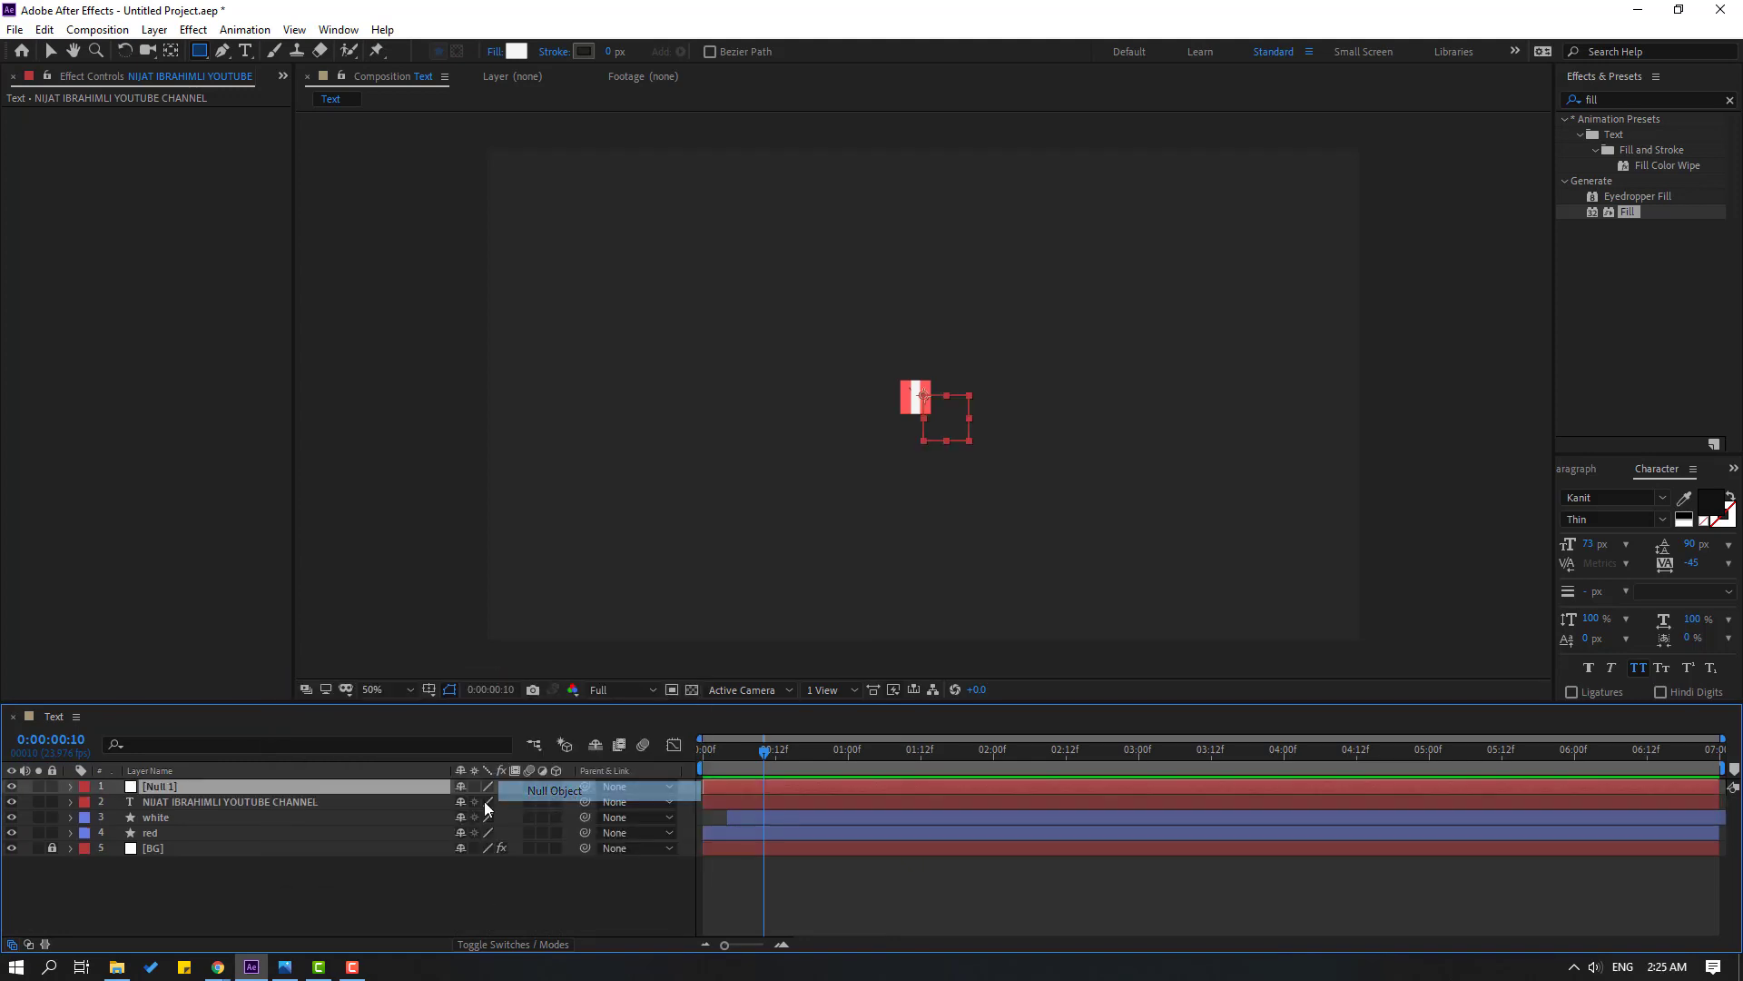
key("Return")
type("Controller")
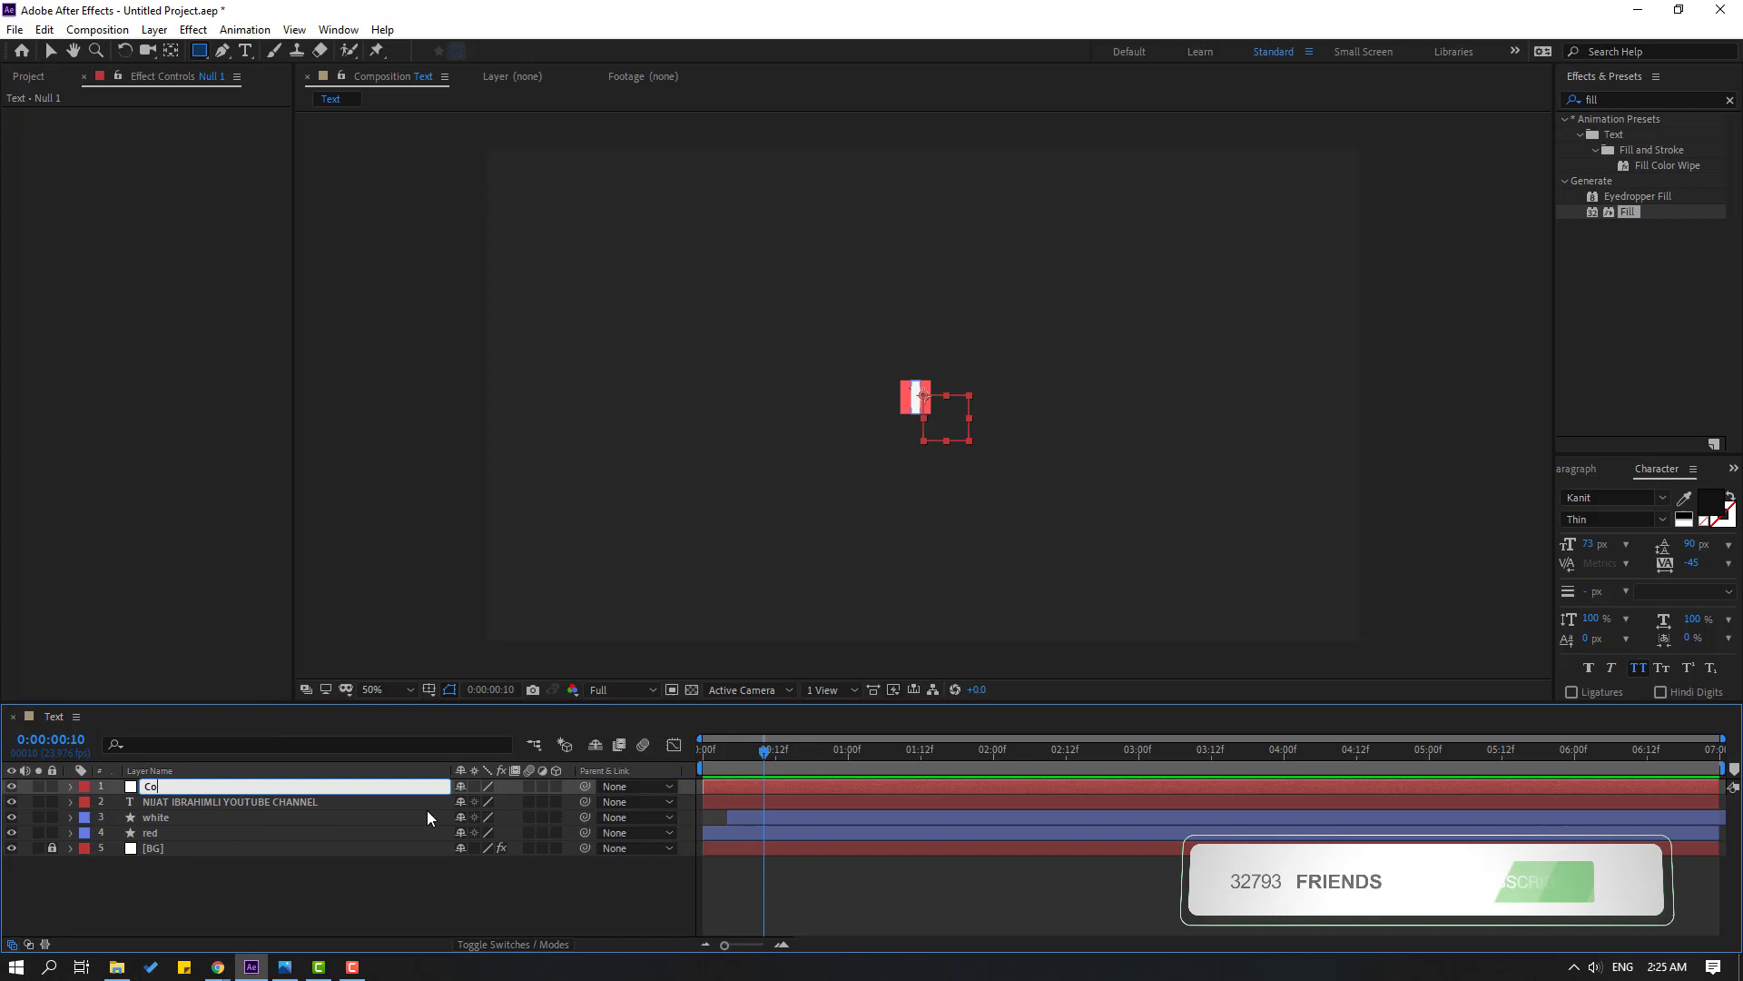
key("Return")
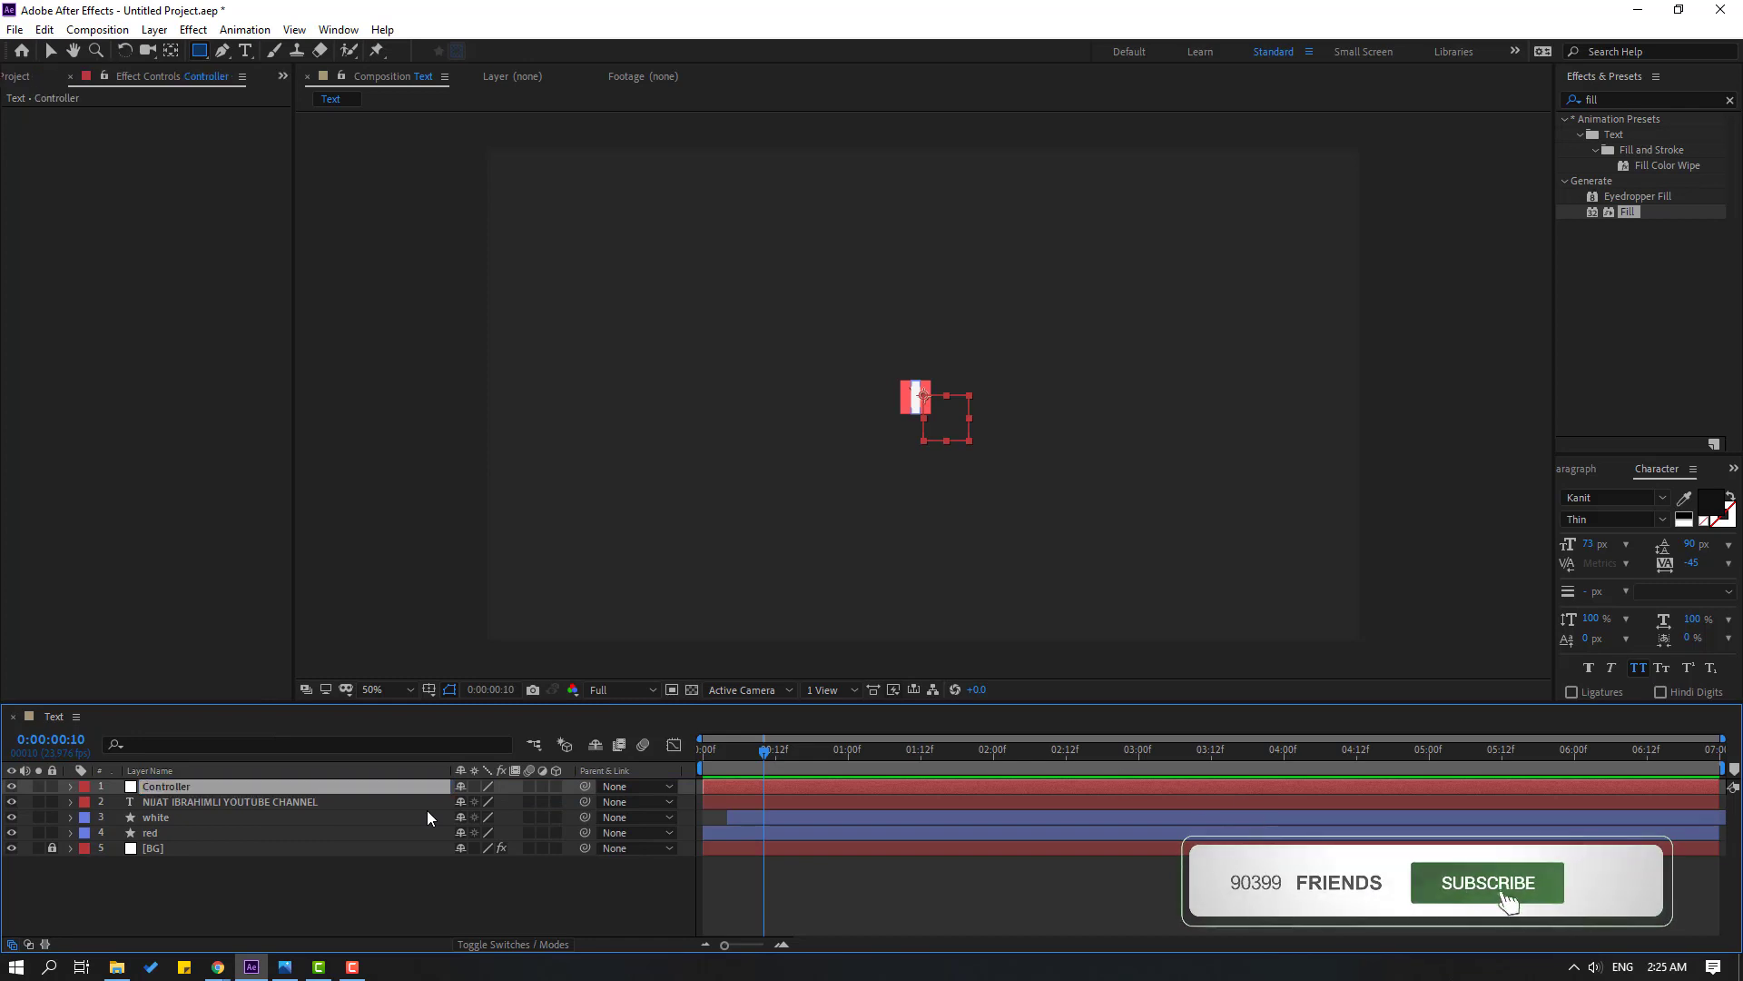
left_click(172, 52)
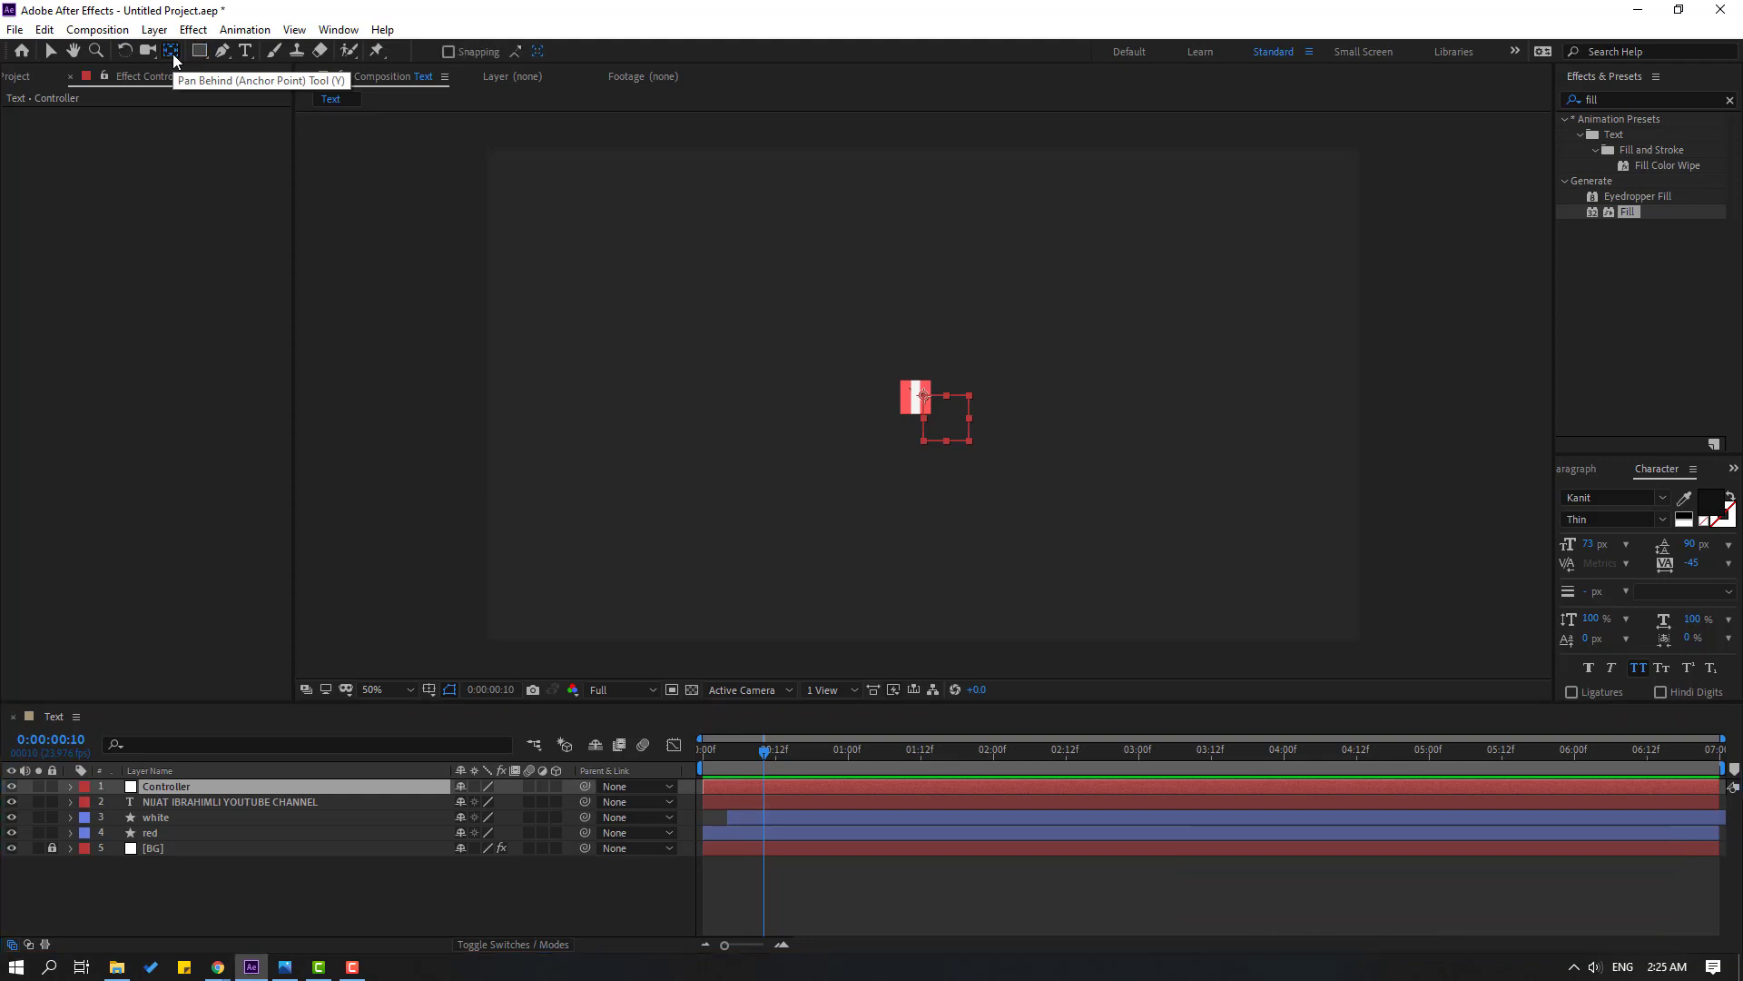
left_click(52, 57)
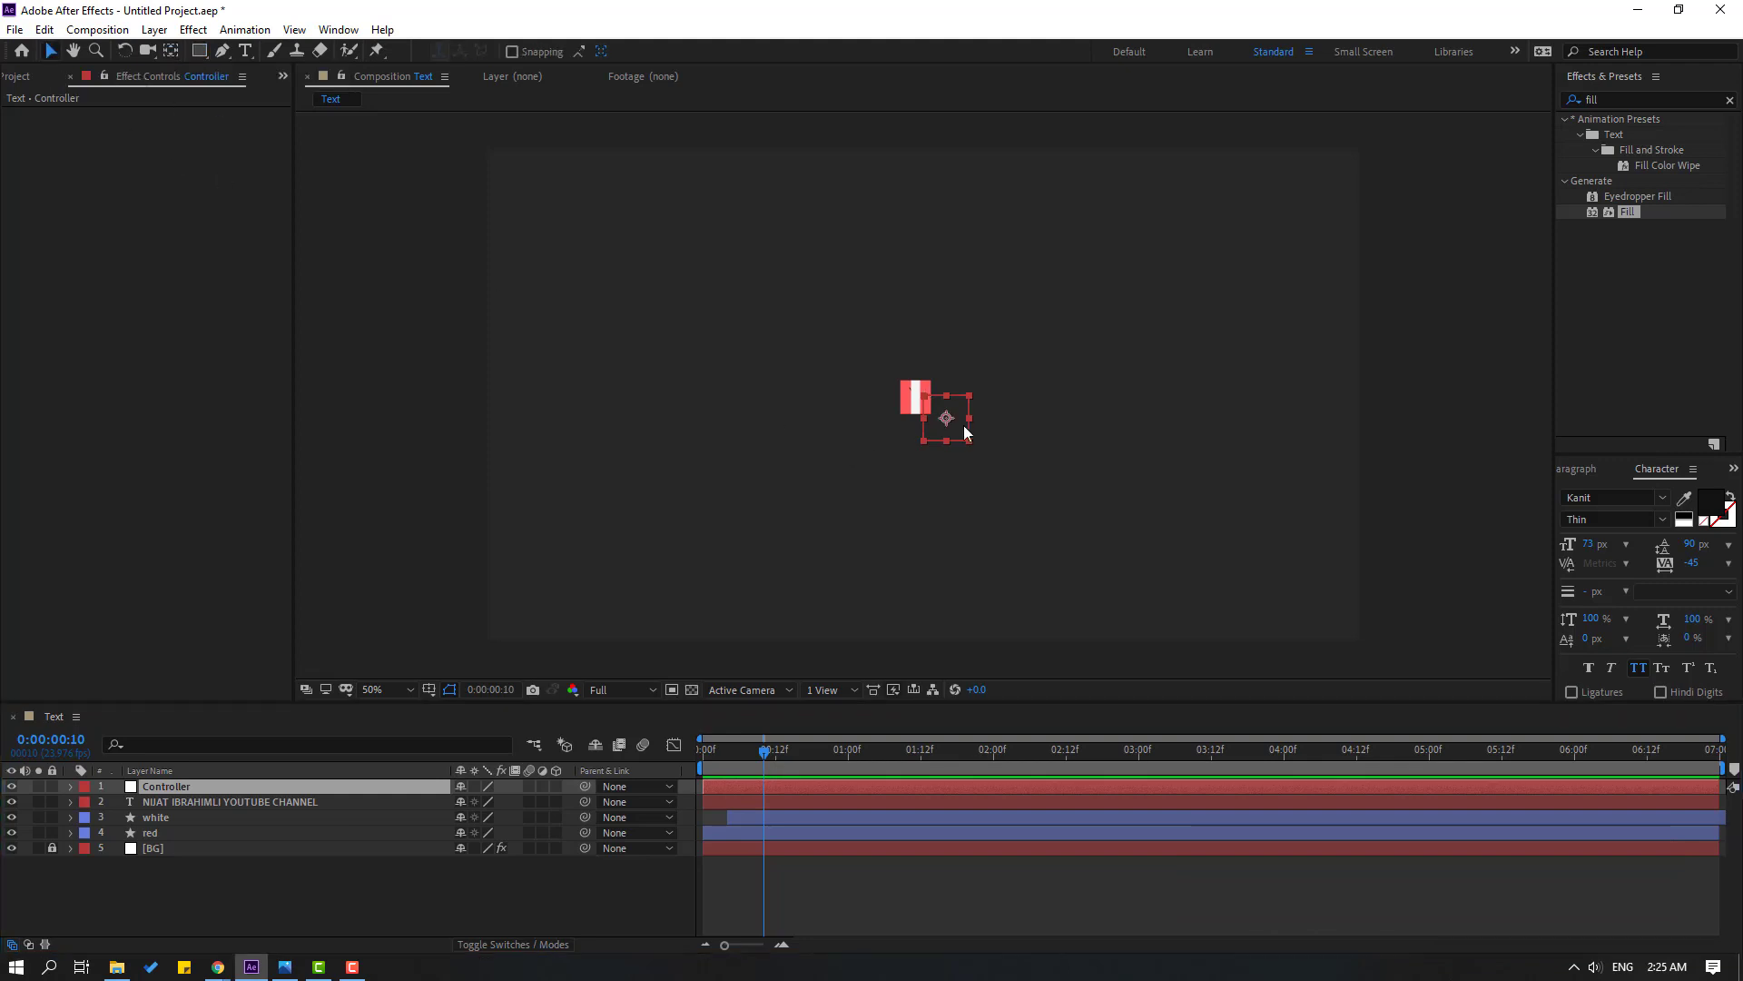
At 02:11 with the full banner visible, move the Controller null to the start of YOUTUBE
key("period")
key("period")
left_click_drag(812, 756, 1059, 752)
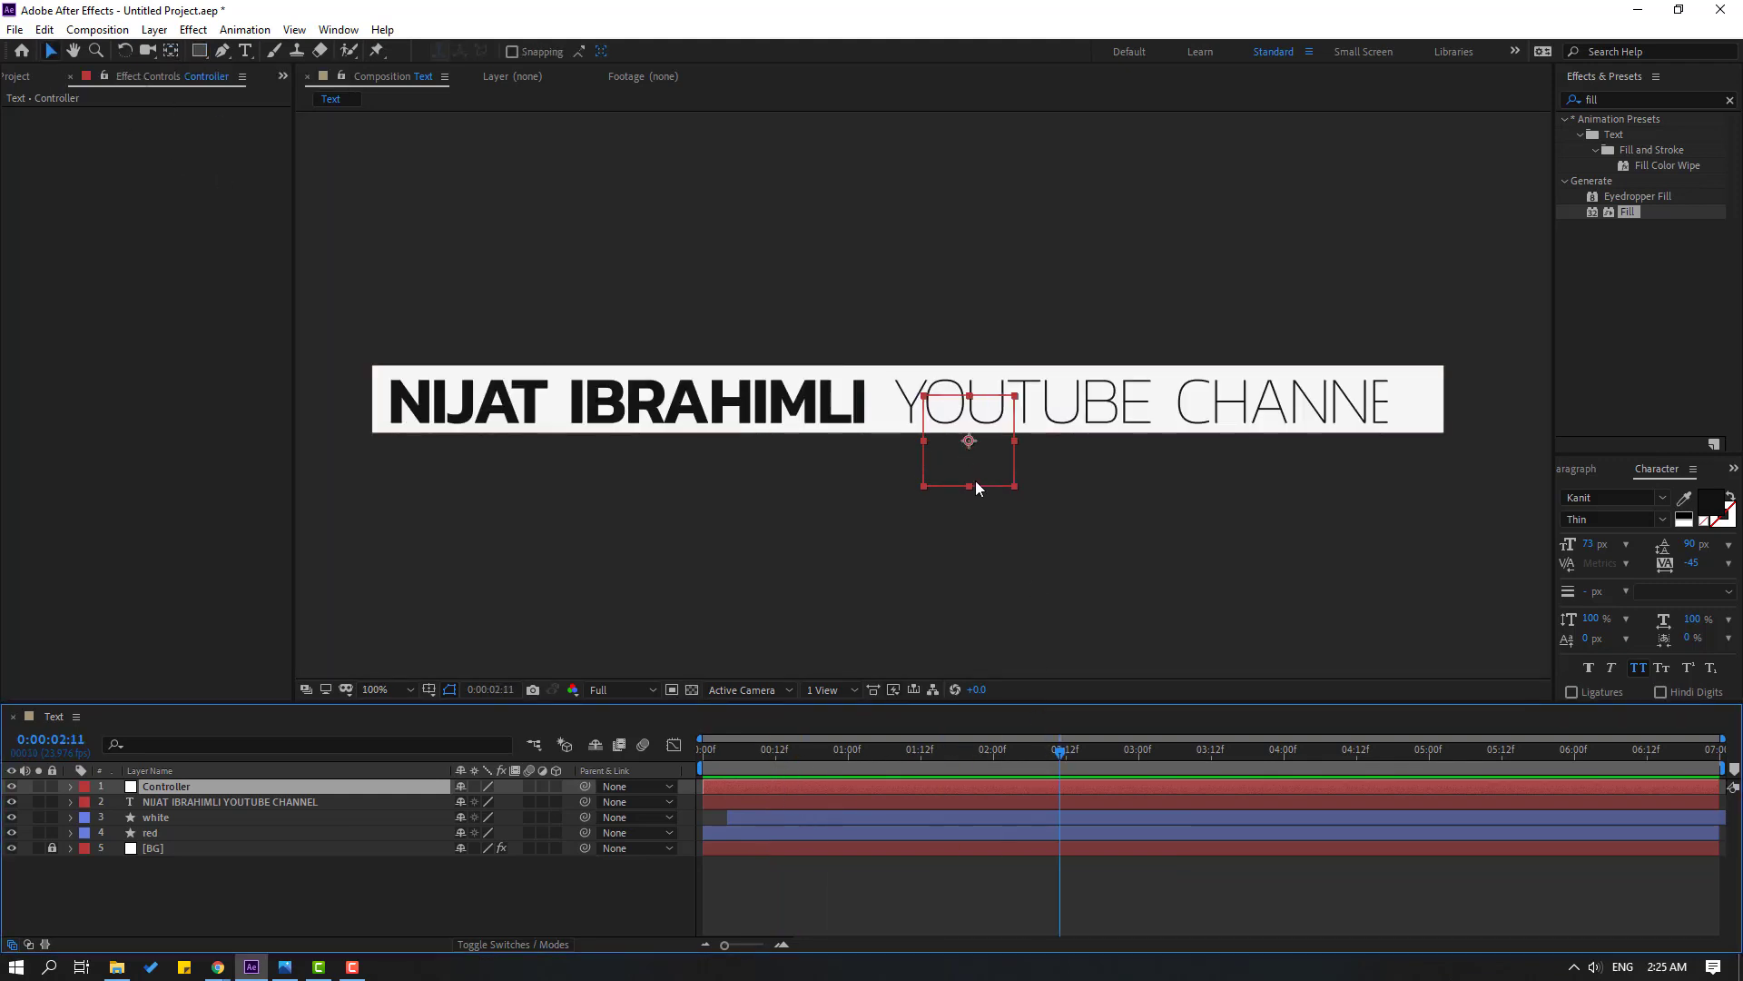
left_click_drag(975, 486, 897, 442)
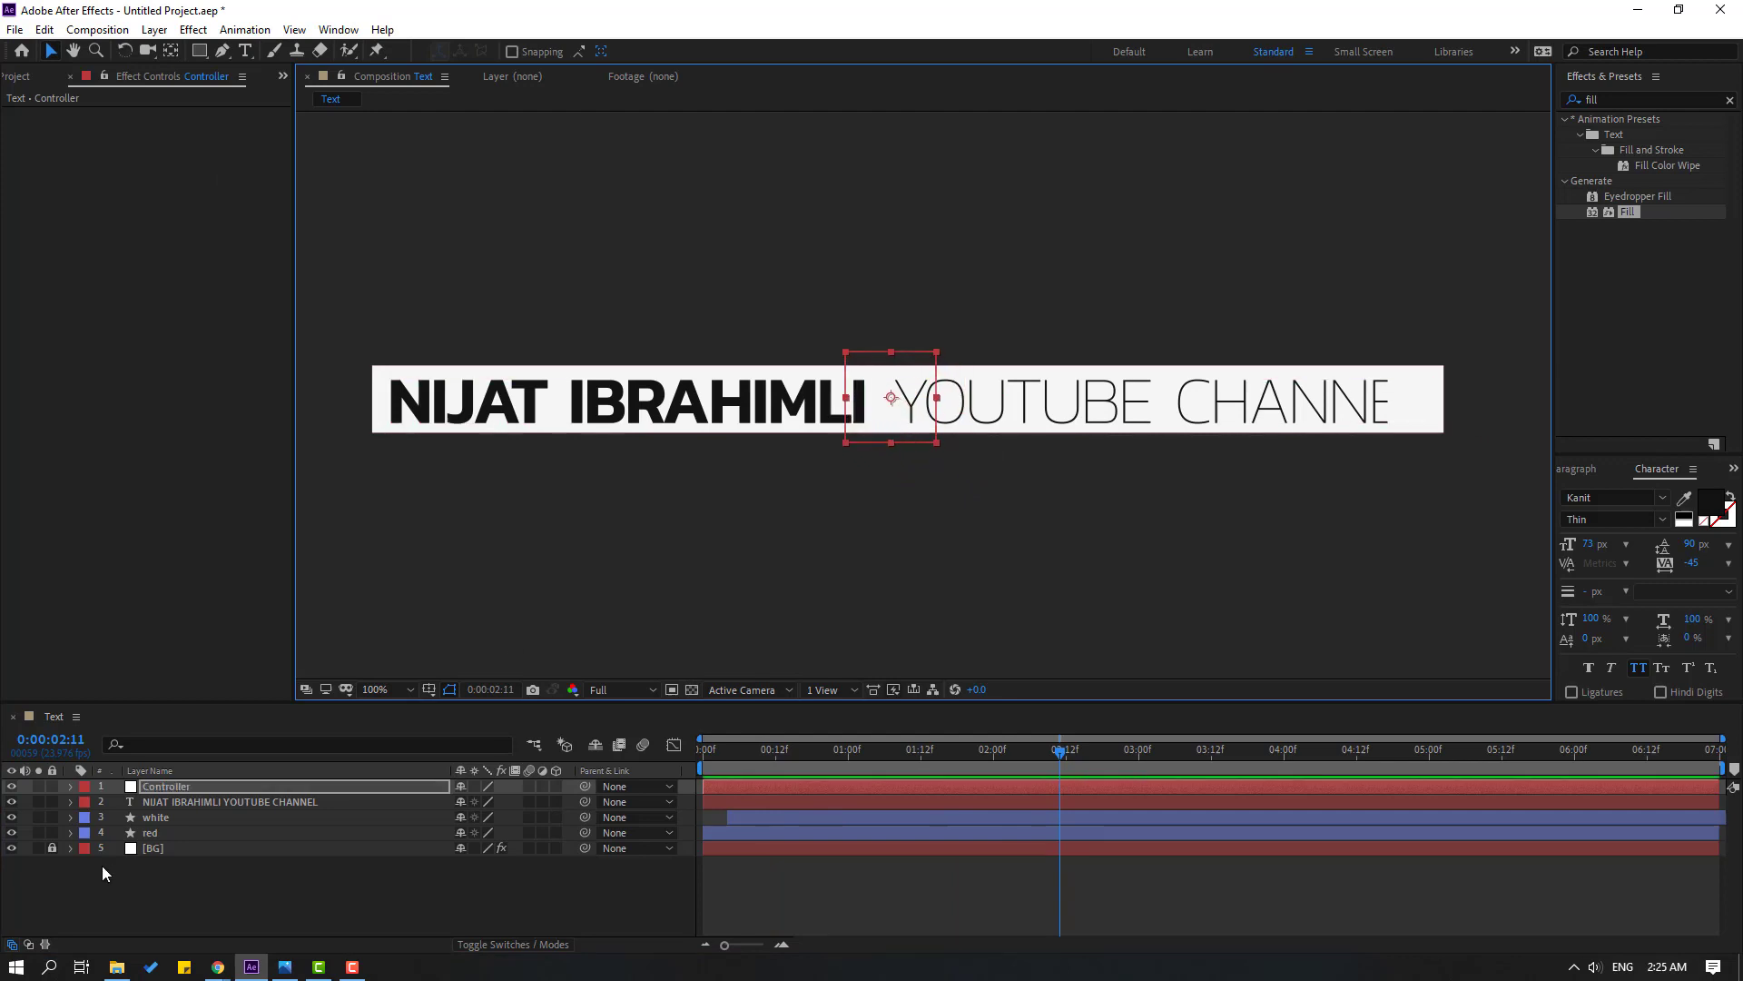
Parent the title text, white and red layers to Controller, then reselect only Controller
left_click(155, 801)
left_click(150, 816, "ctrl")
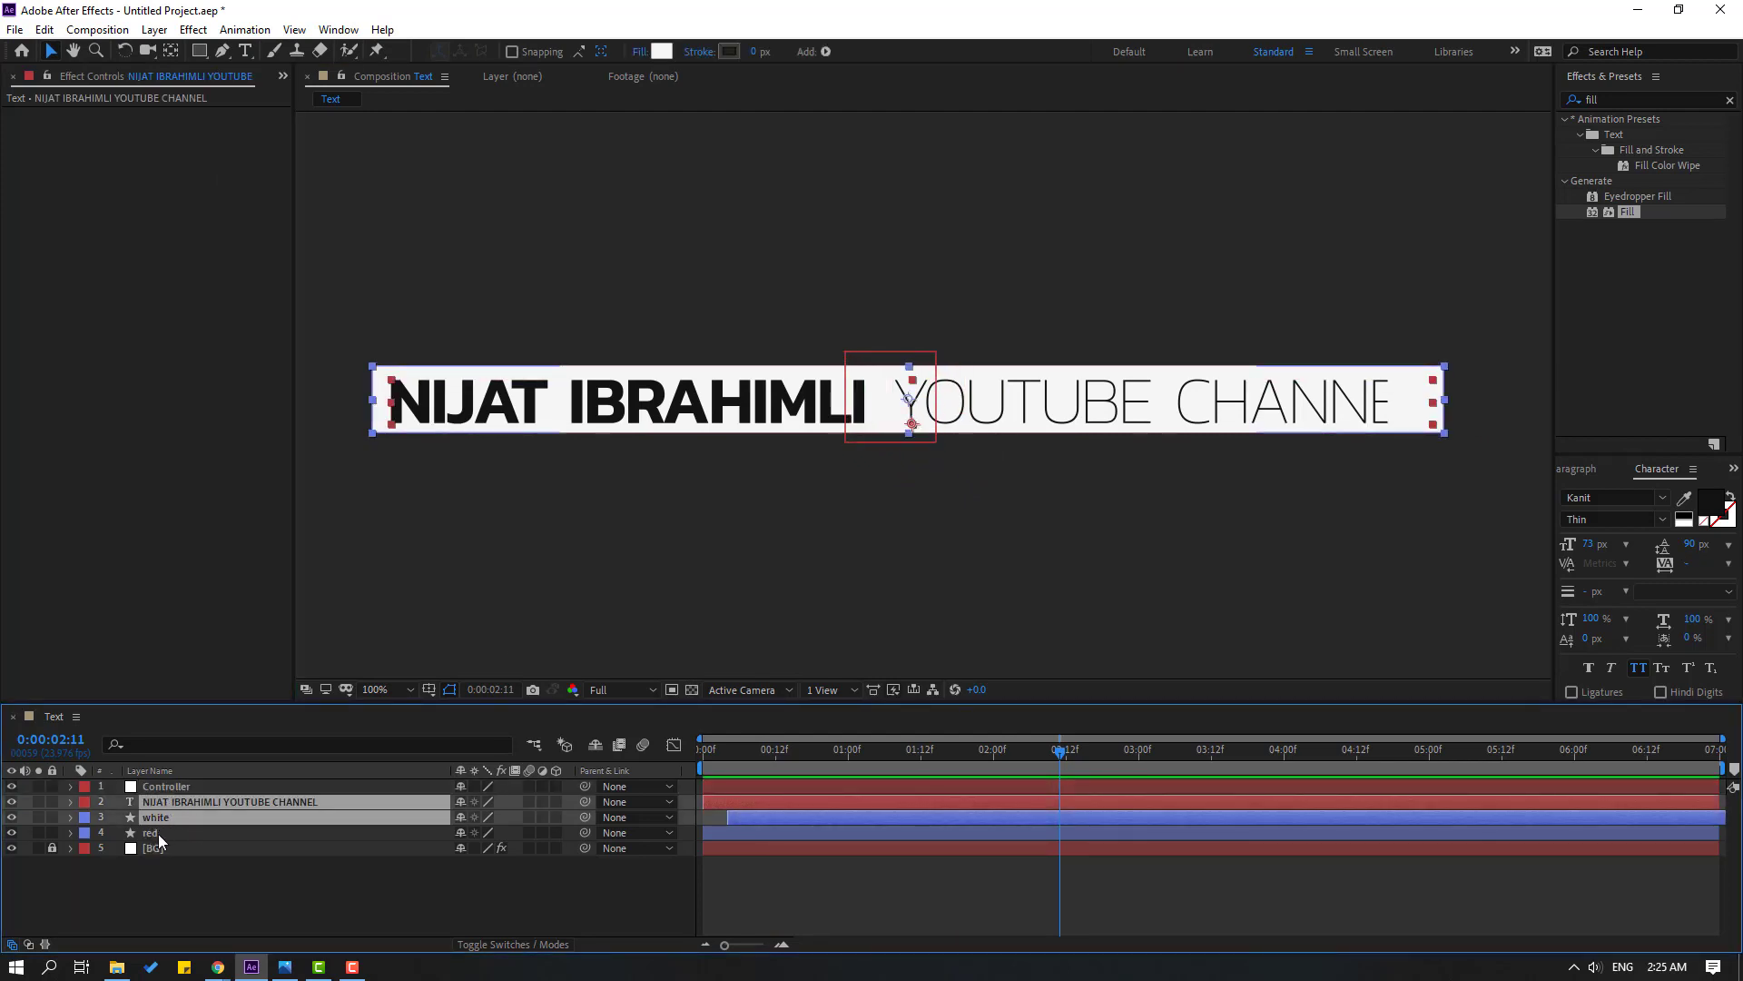
left_click(154, 837, "ctrl")
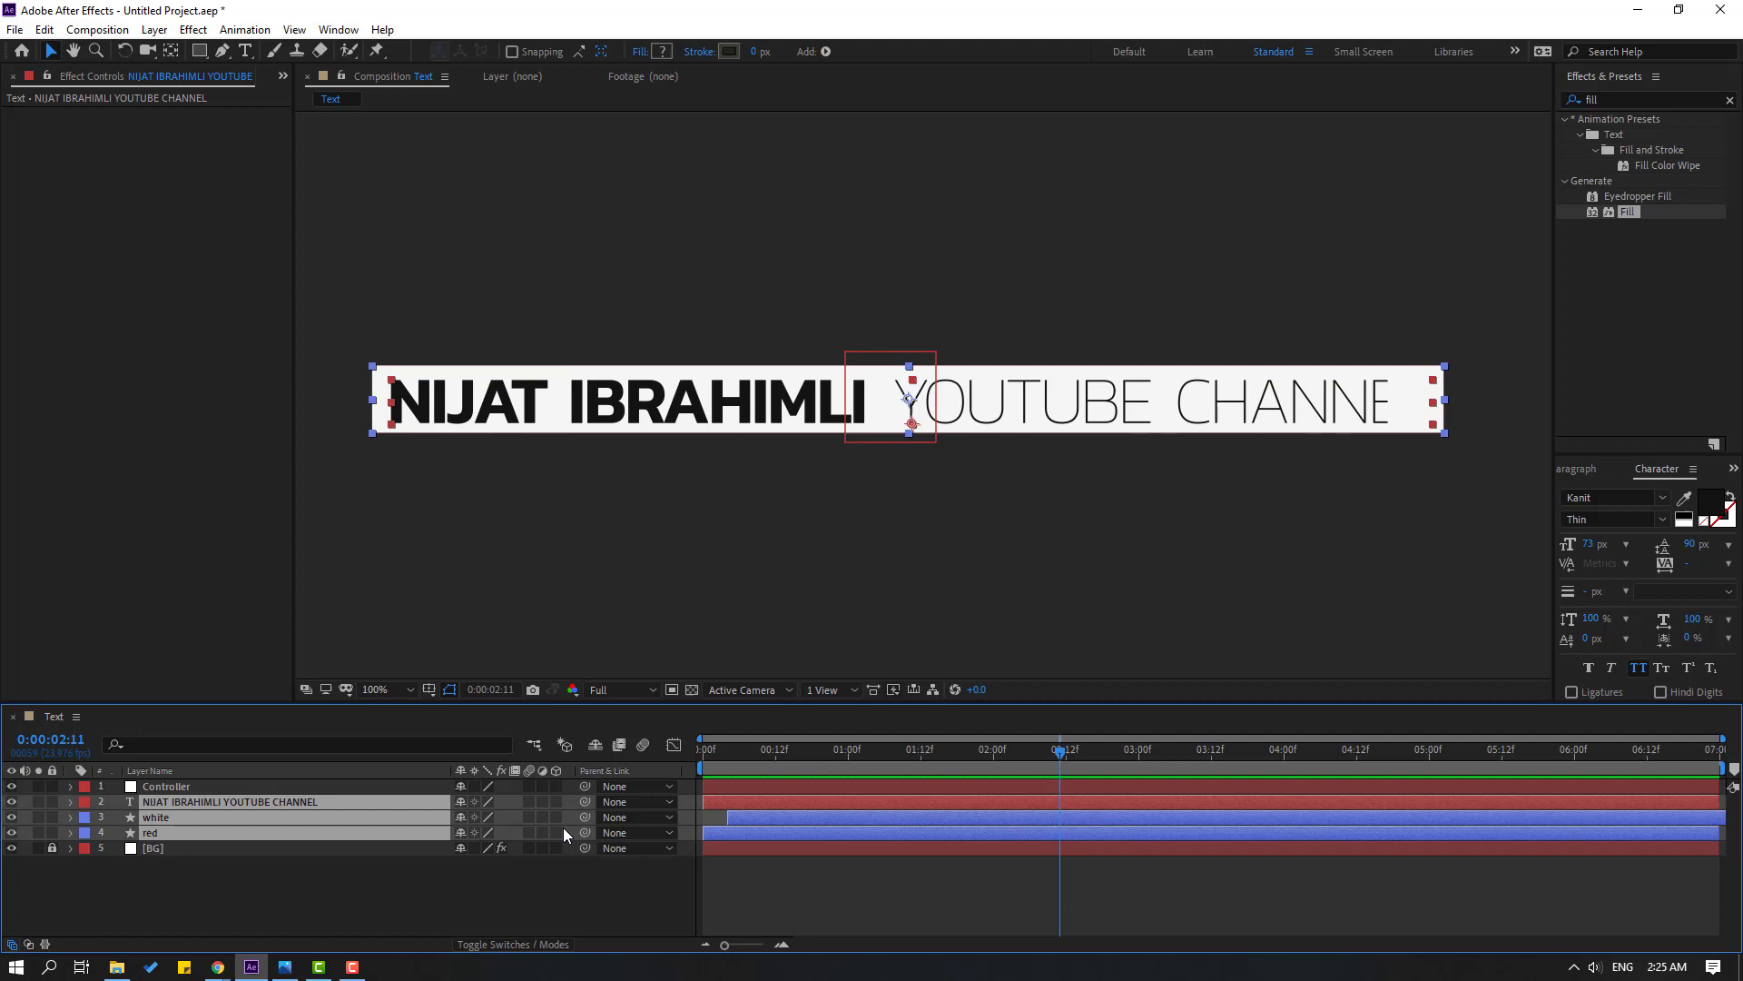
left_click_drag(581, 802, 173, 790)
scroll(937, 547, "down", 2)
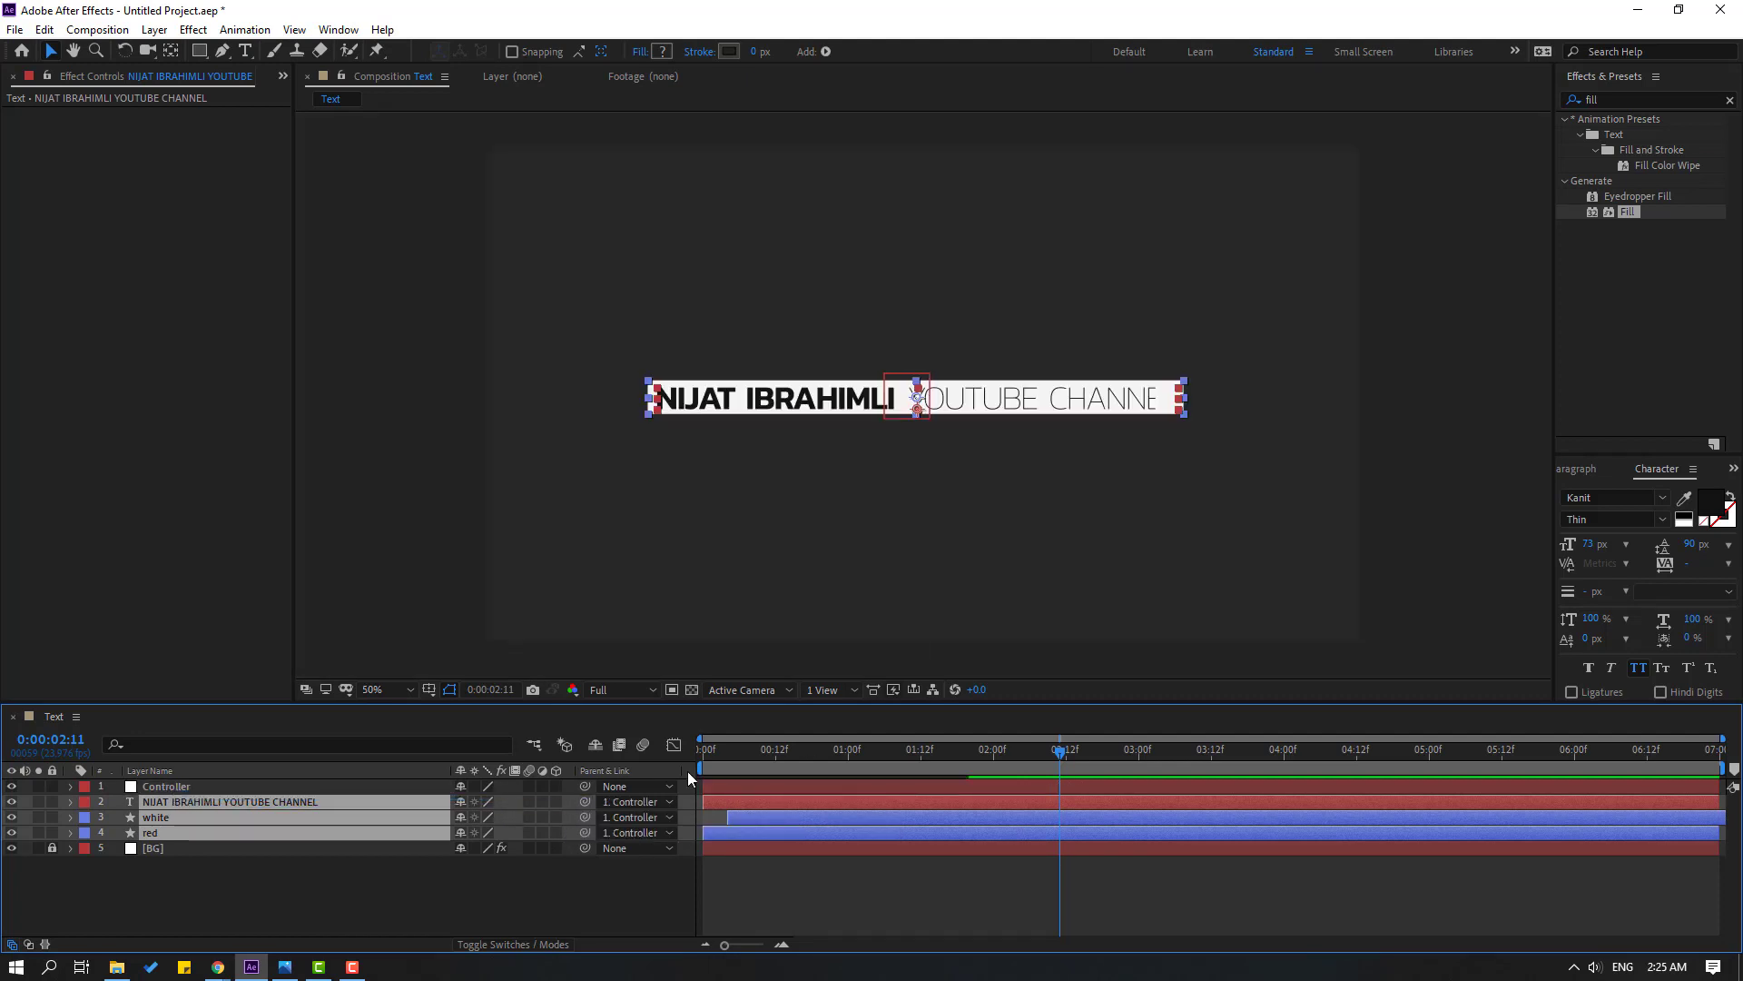
left_click(158, 790)
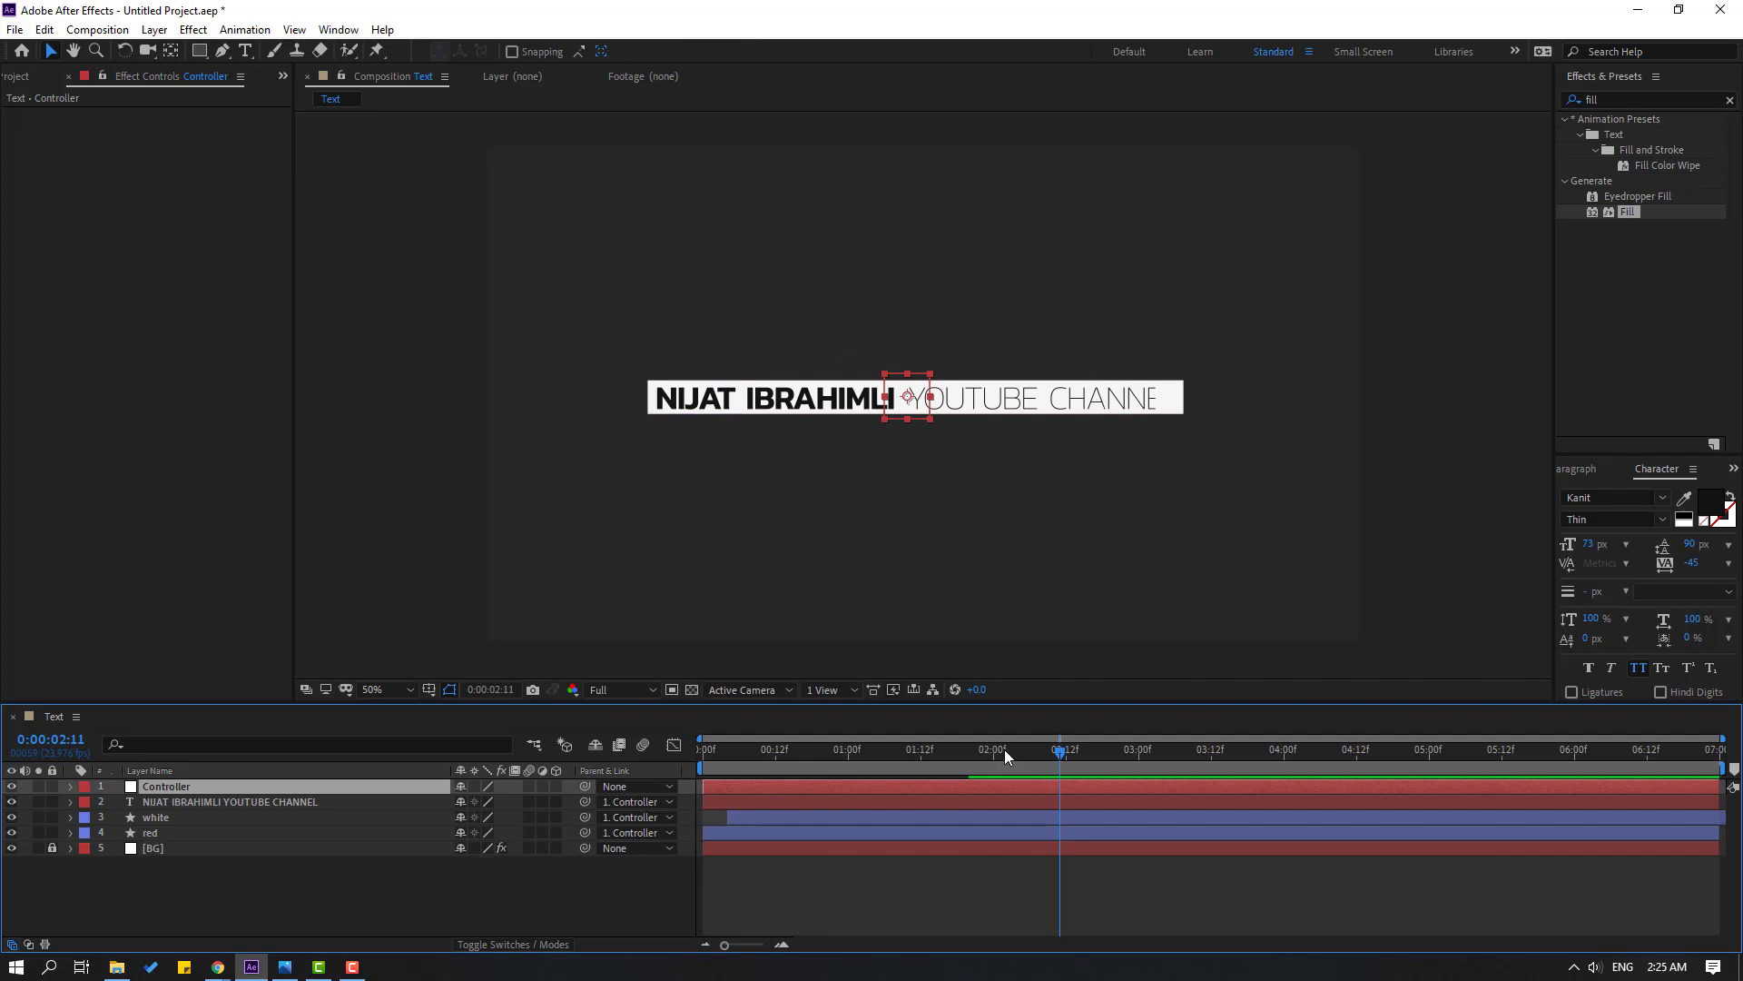
left_click_drag(1004, 749, 903, 754)
Keyframe Controller's Scale at 119% at 01:11, then 100% at 01:18
left_click(991, 770)
key("s")
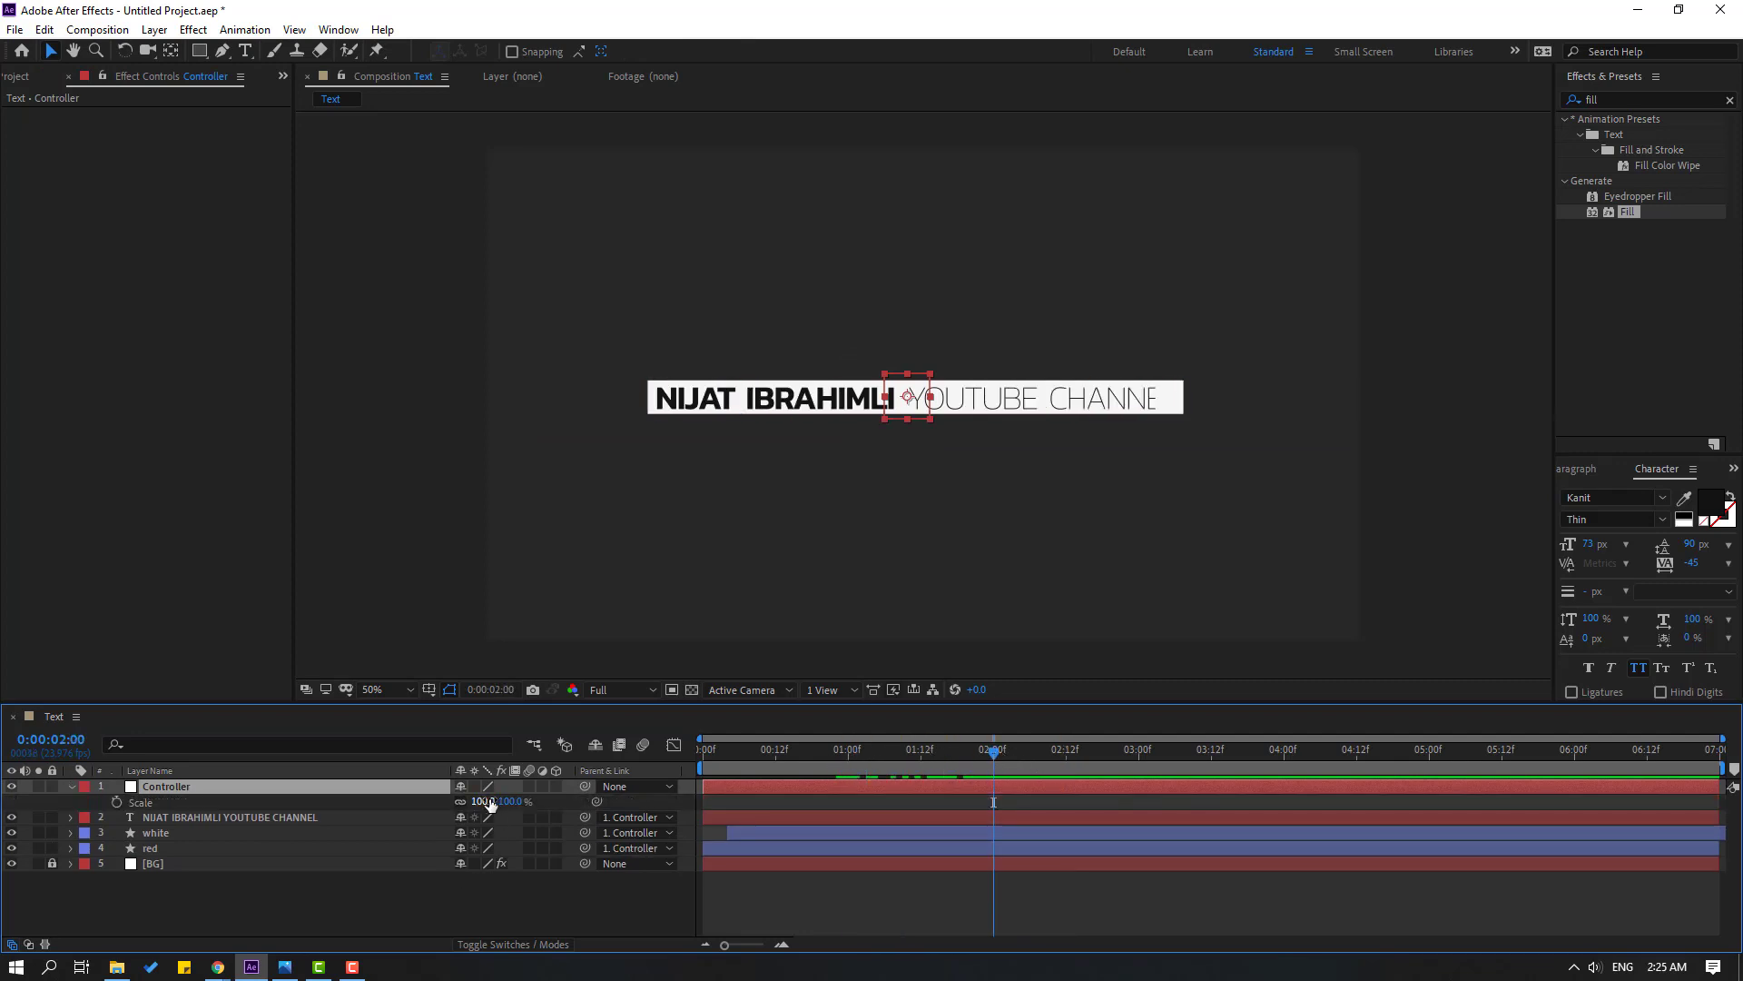
left_click_drag(482, 803, 499, 802)
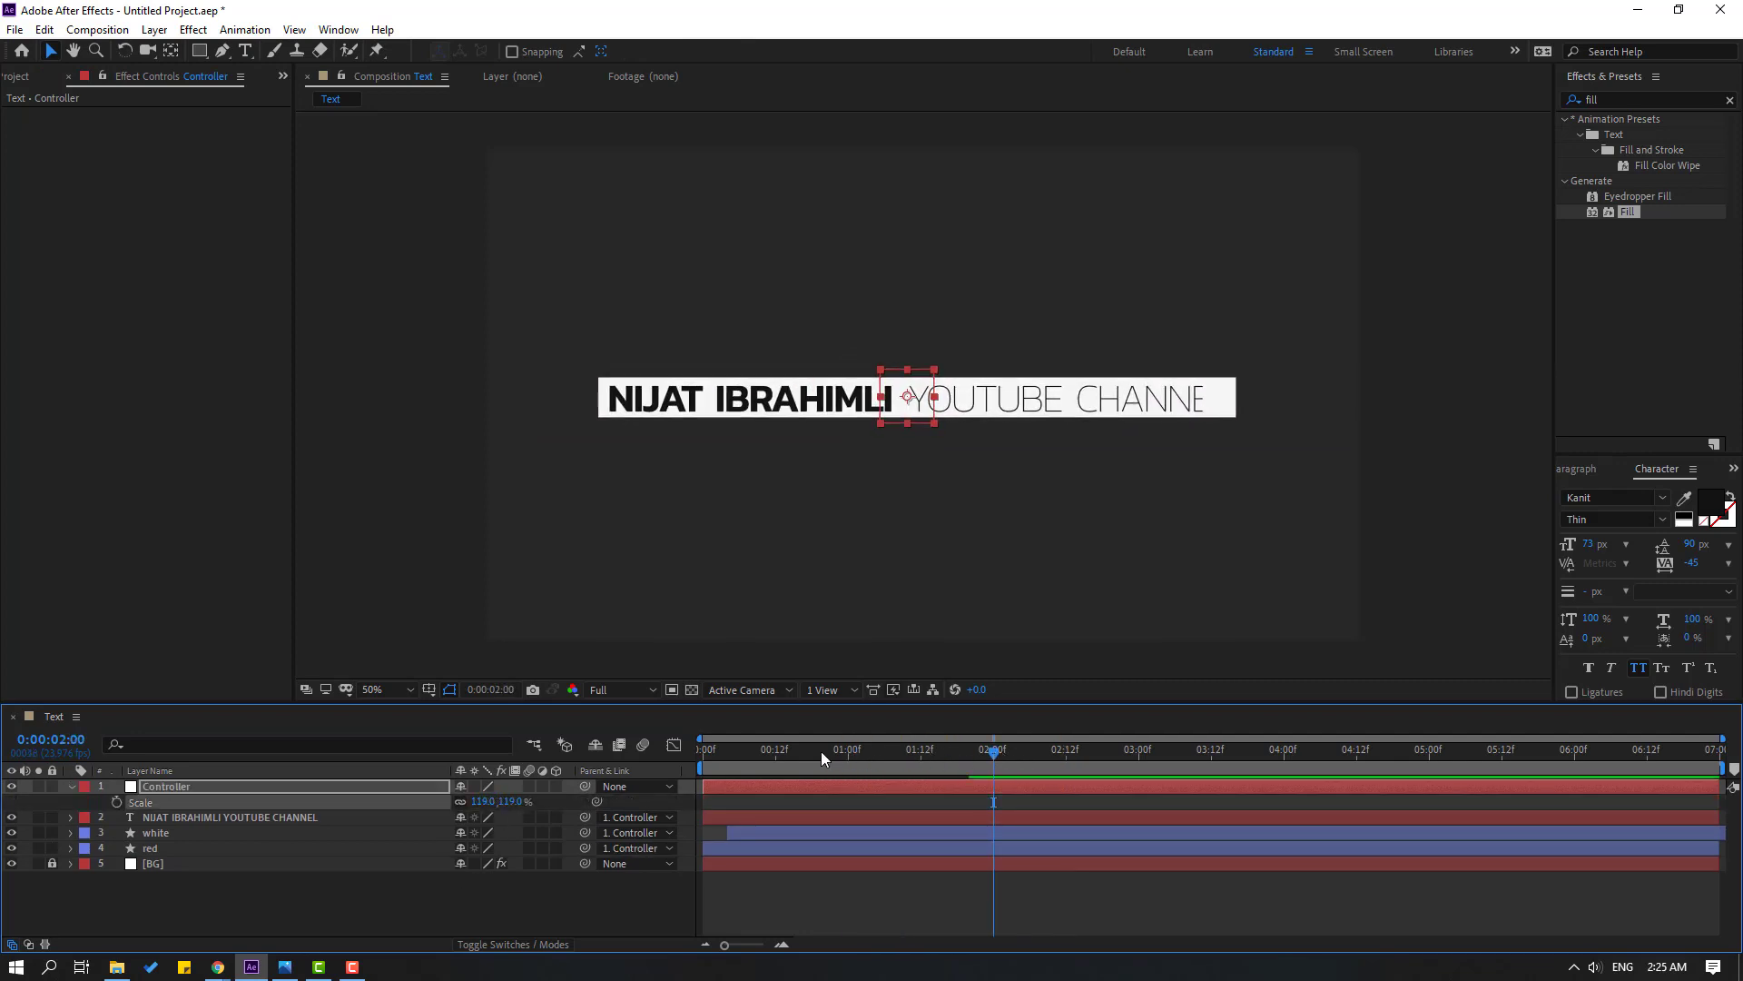
left_click_drag(821, 750, 955, 761)
left_click(116, 802)
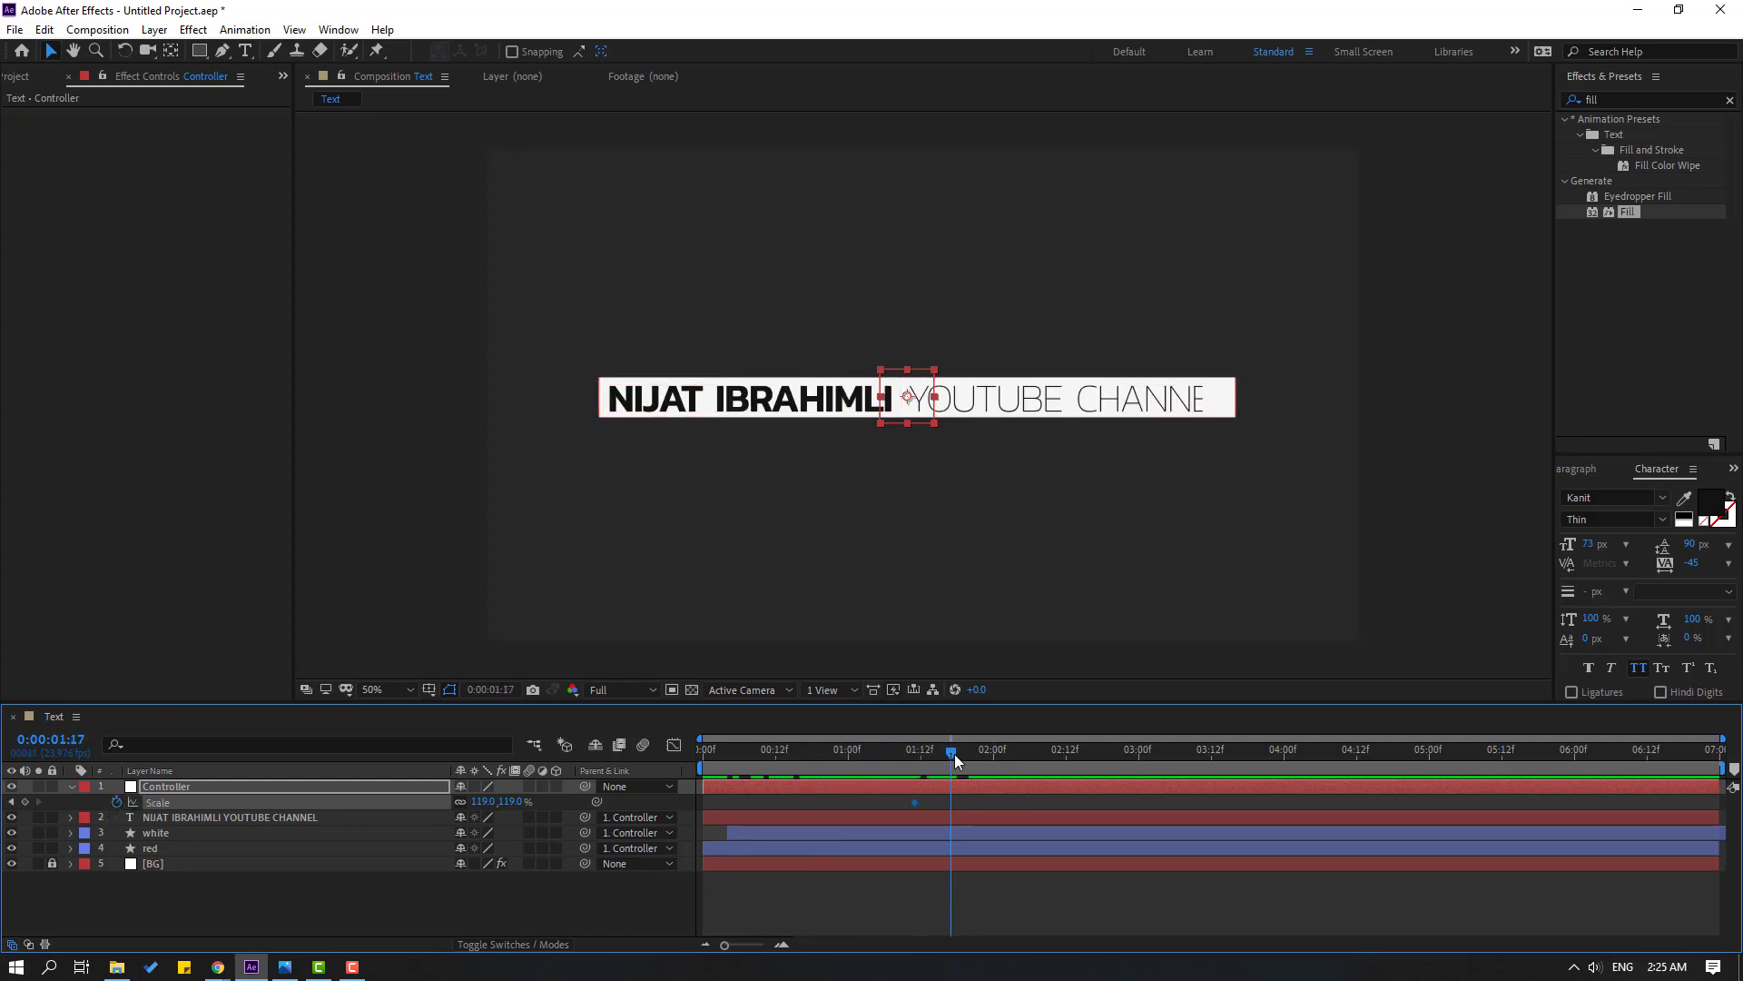
left_click(478, 807)
type("100")
key("Return")
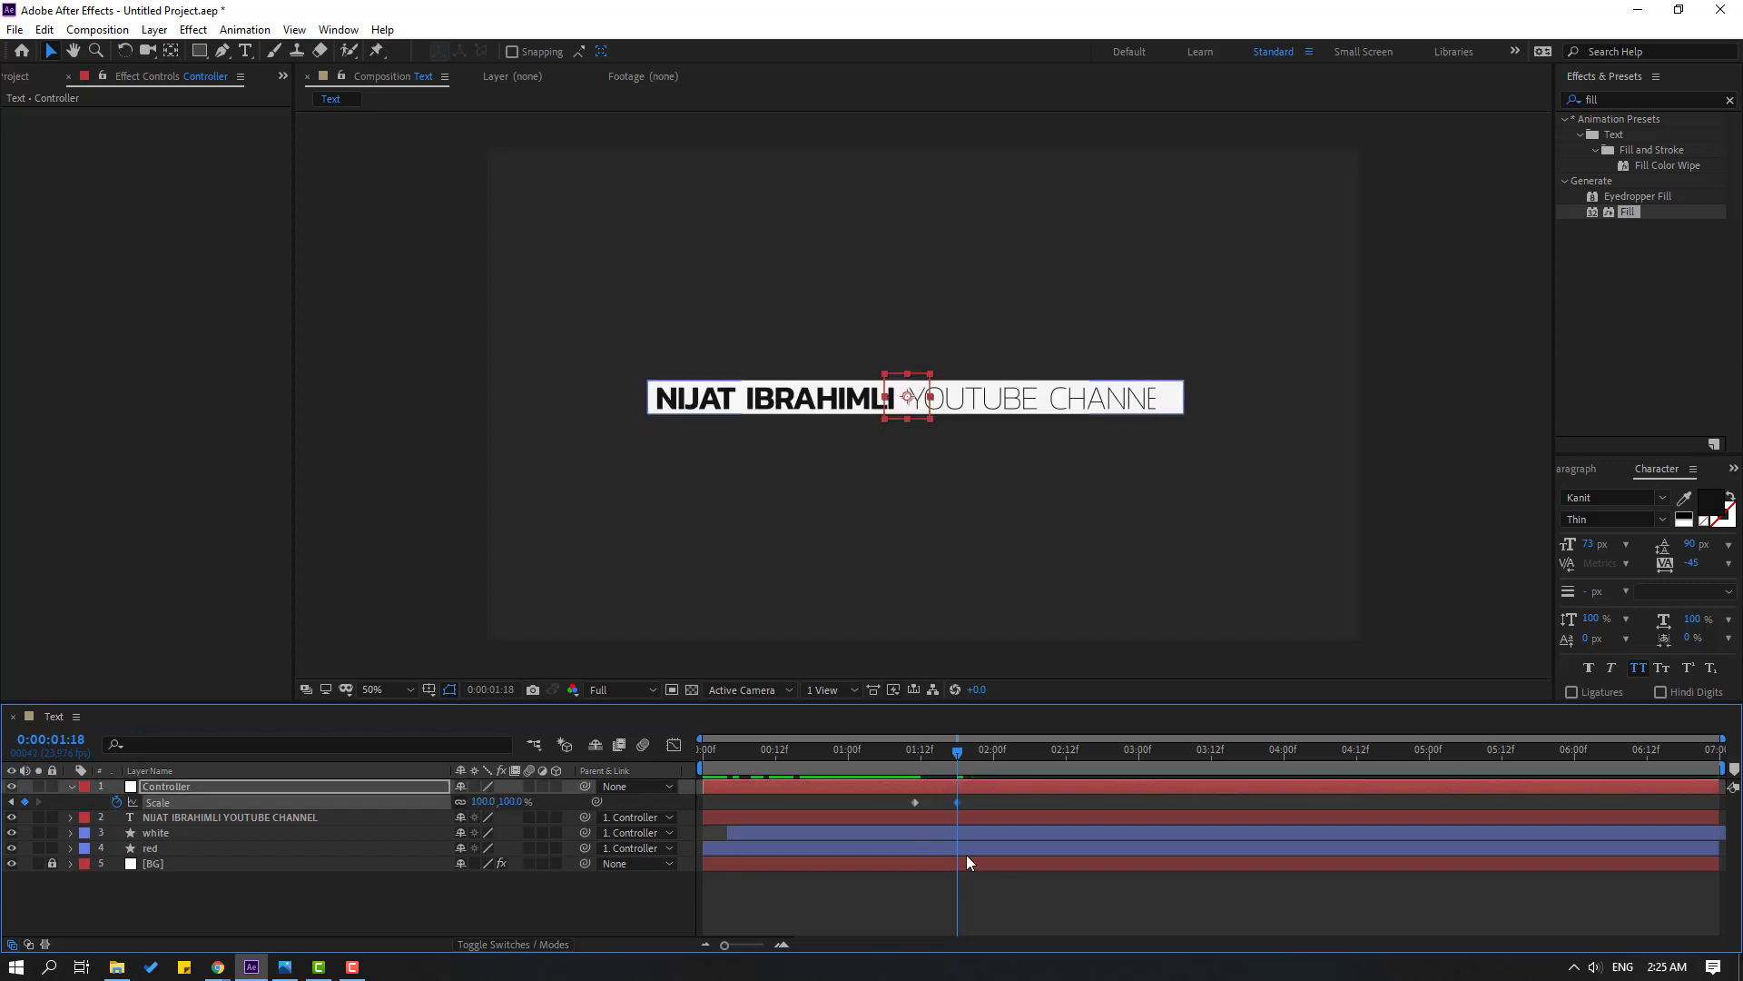
left_click(974, 801)
Apply Easy Ease to the Controller's Scale keyframes and preview the animation
right_click(914, 802)
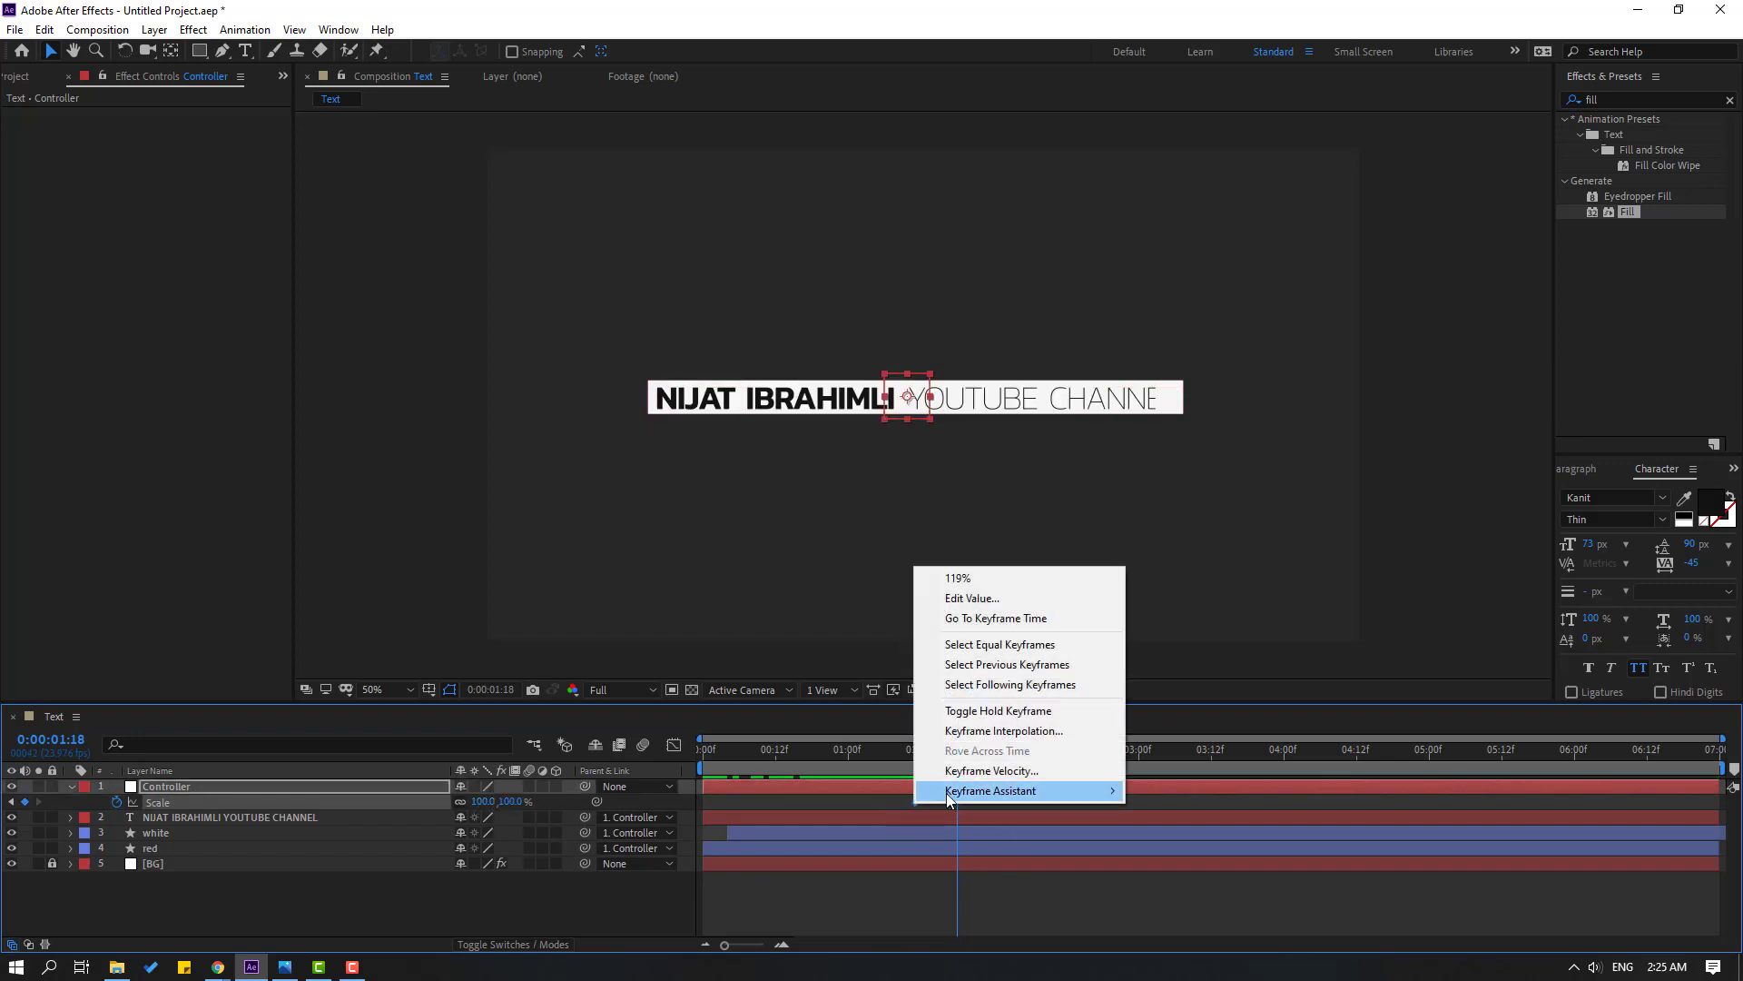
mouse_move(999, 795)
left_click(1180, 671)
key("space")
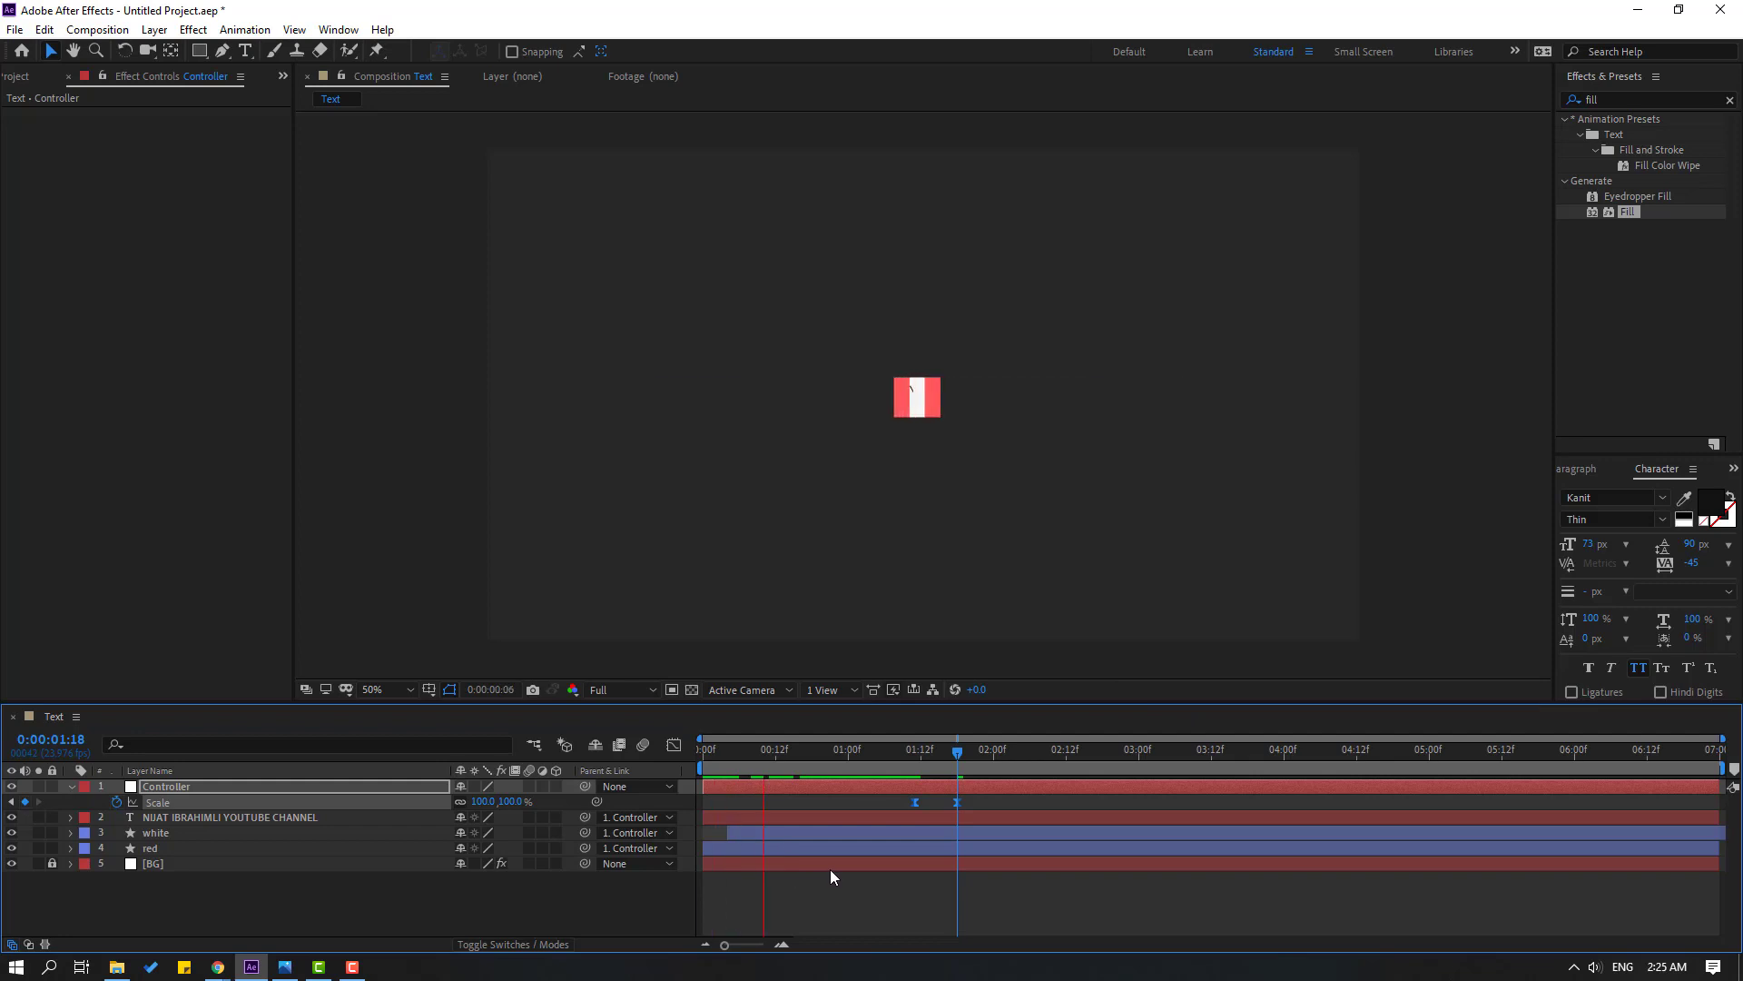
key("space")
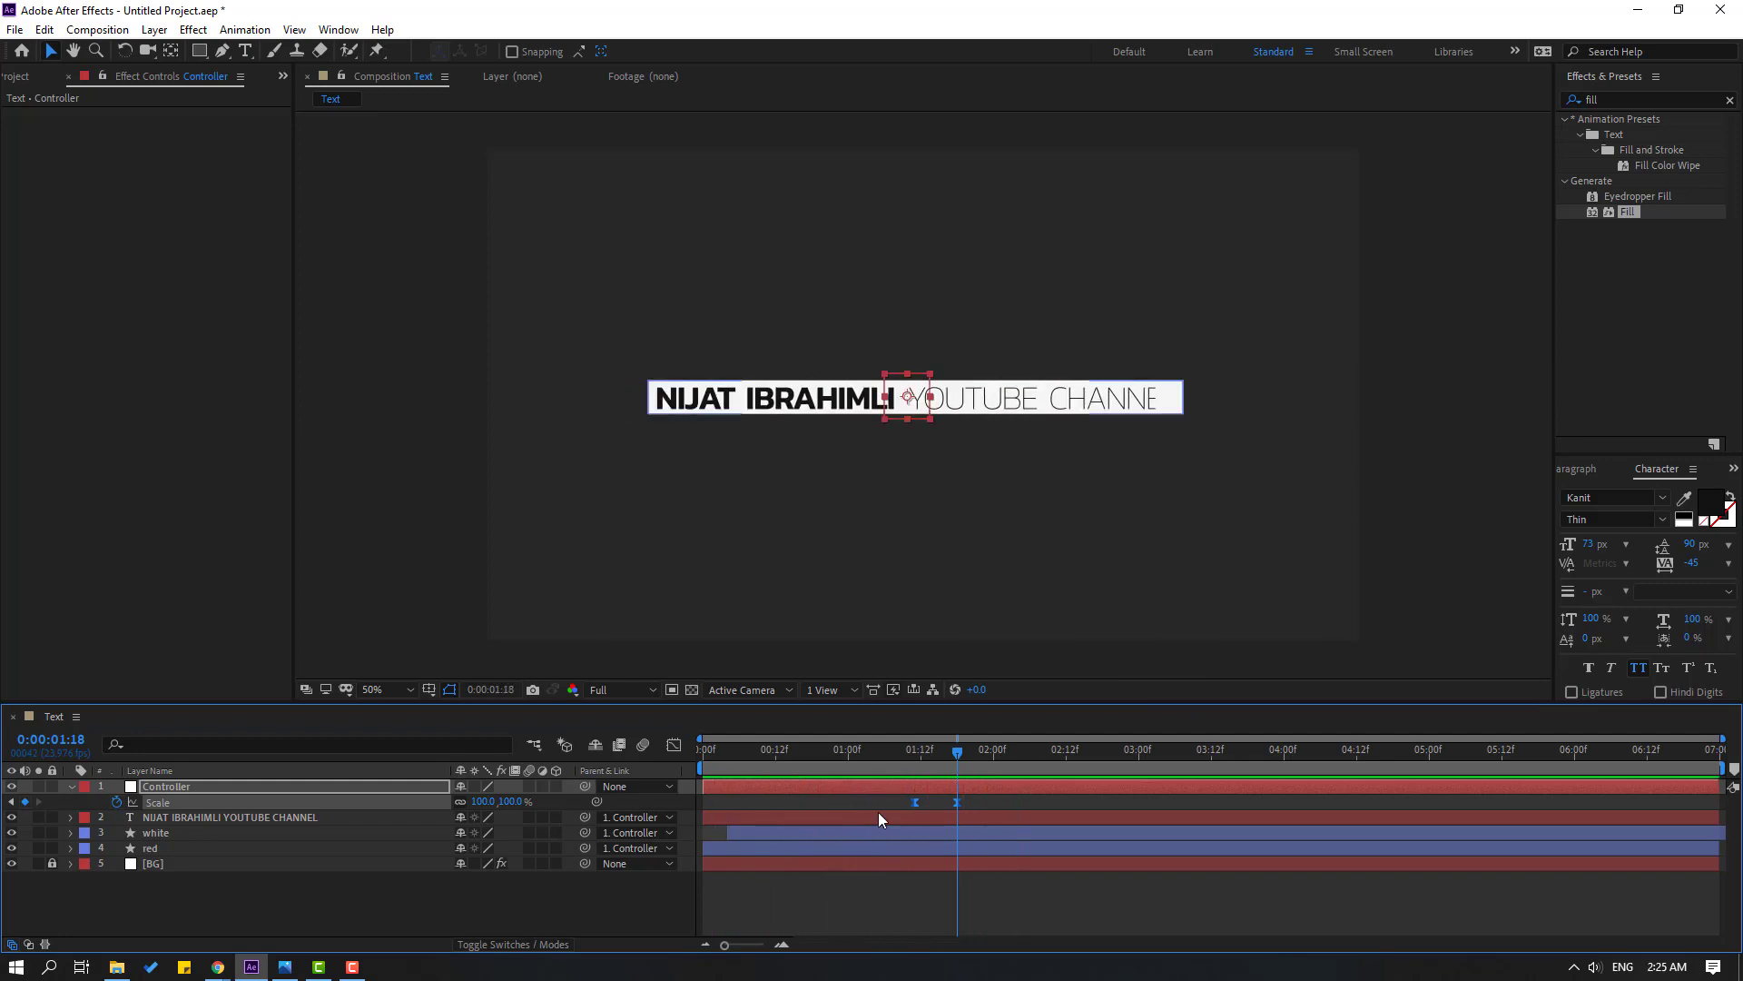
Lengthen the Scale ease influence in the Graph Editor and start the work area near 01:00
key("shift+F3")
scroll(979, 829, "up", 5)
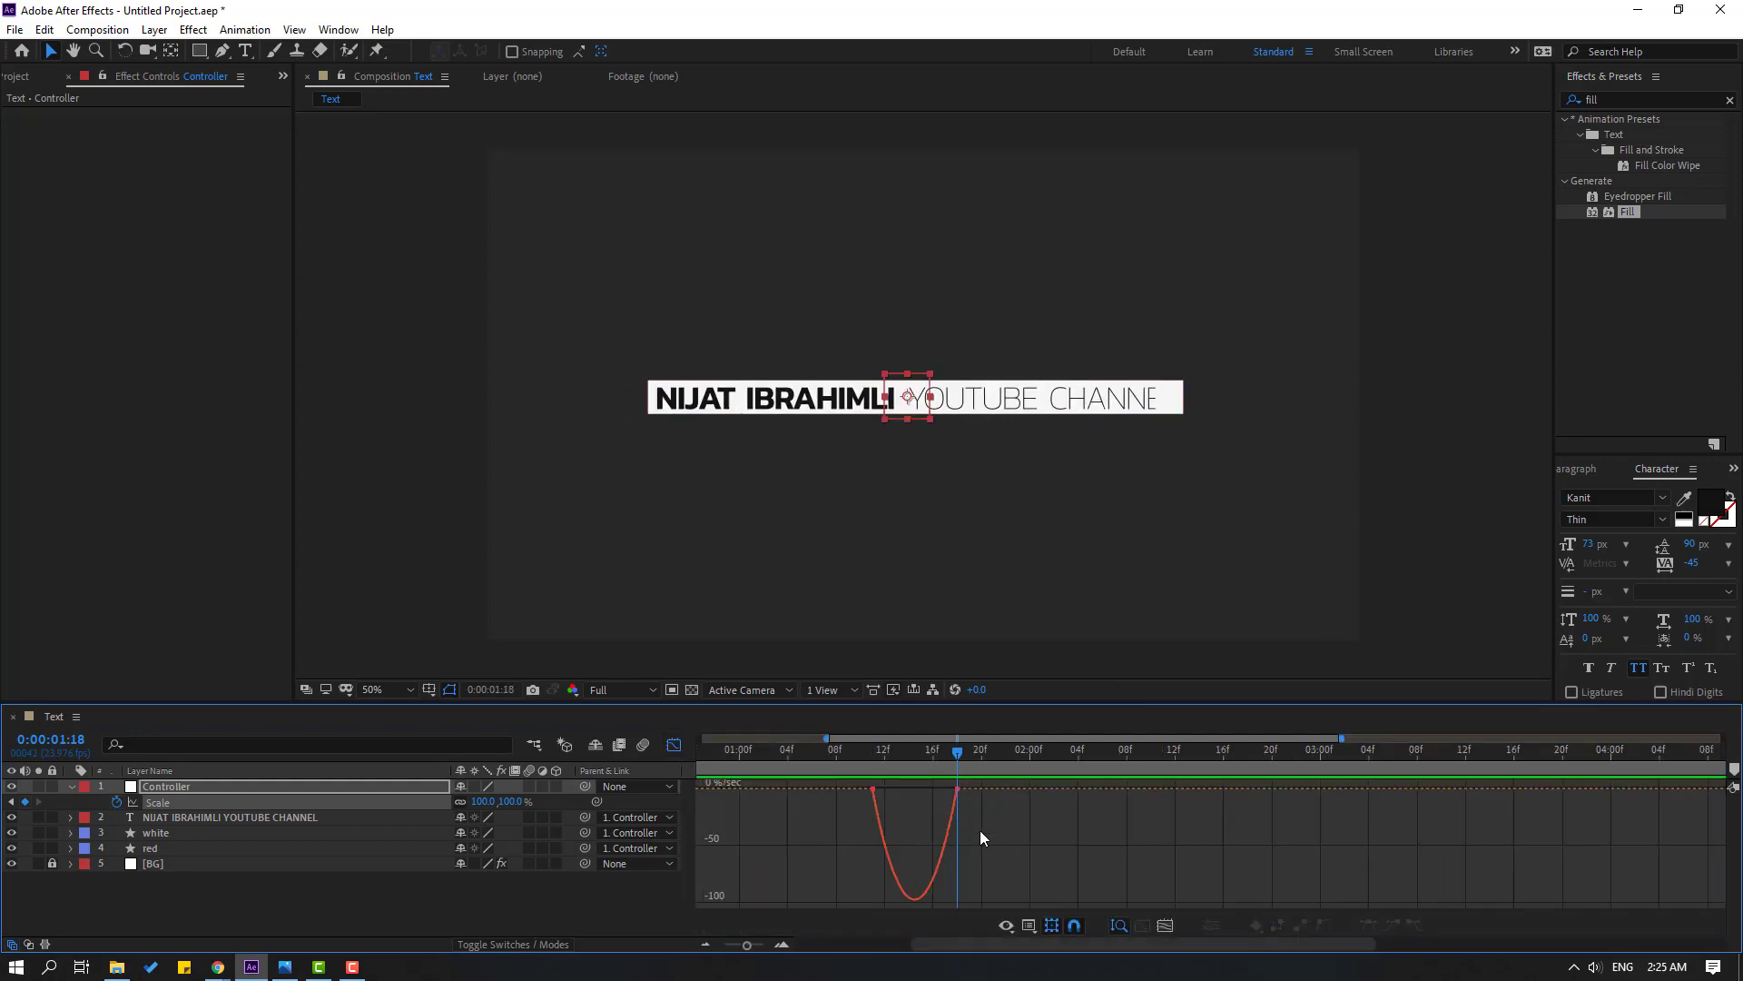
left_click_drag(778, 779, 926, 789)
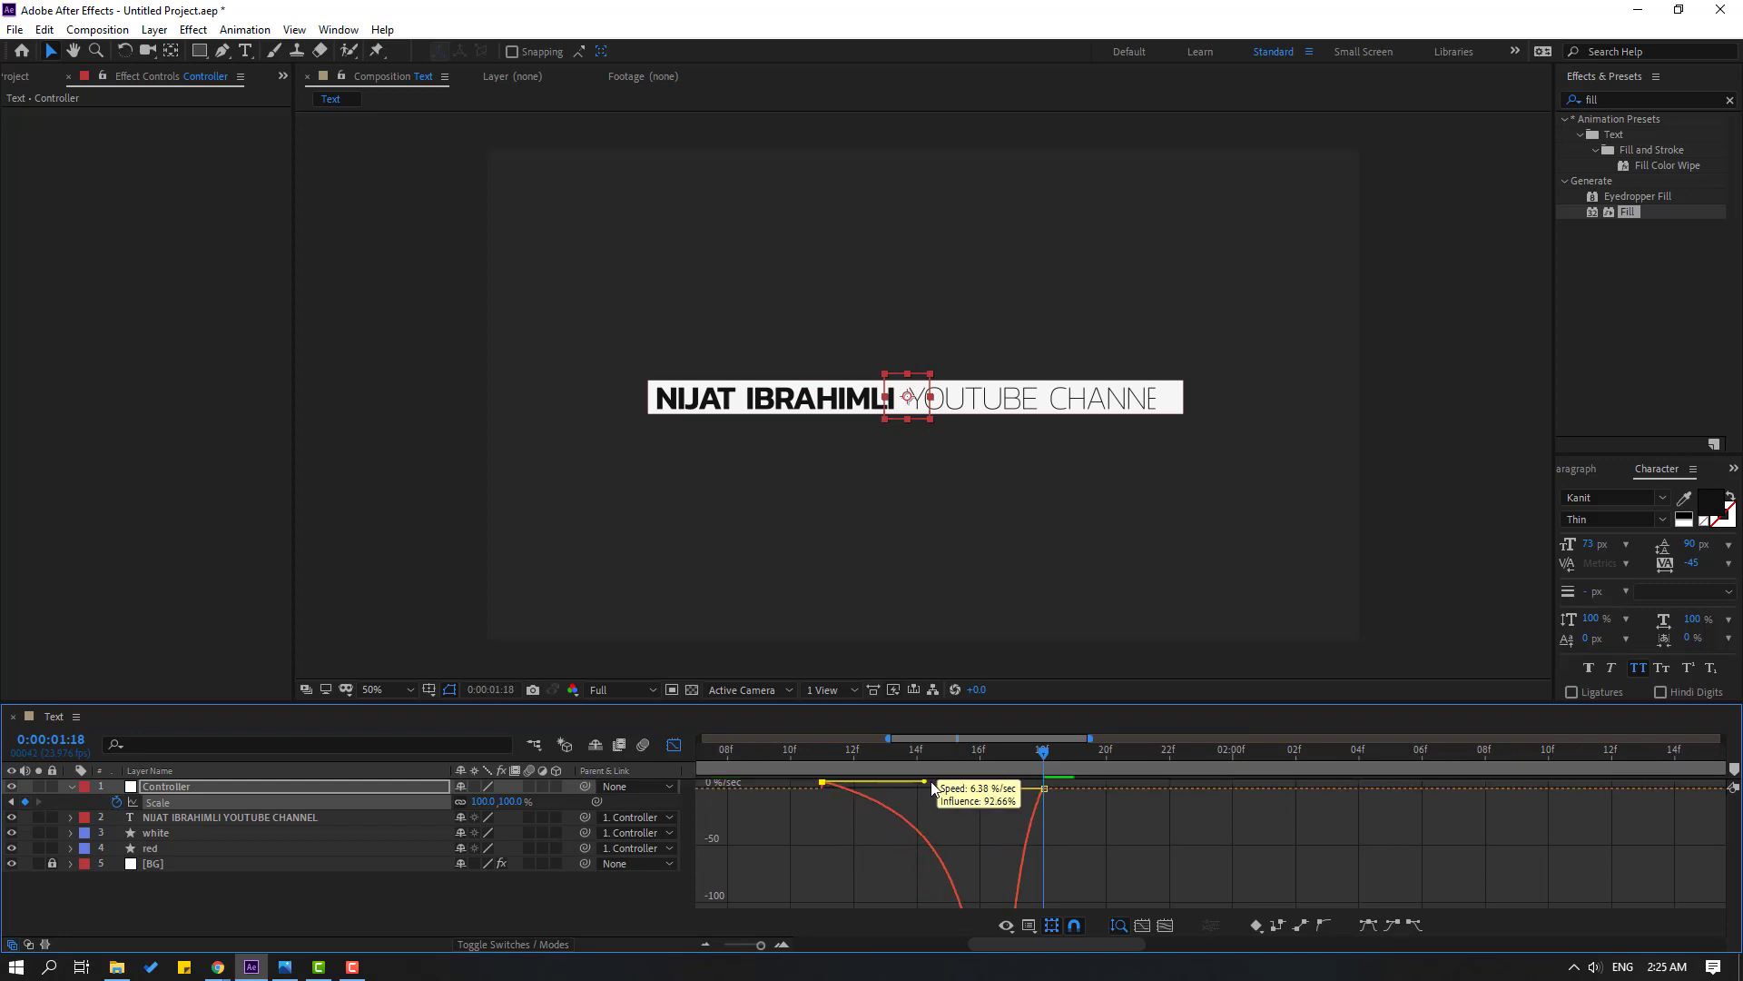
scroll(938, 792, "down", 5)
left_click_drag(696, 768, 889, 768)
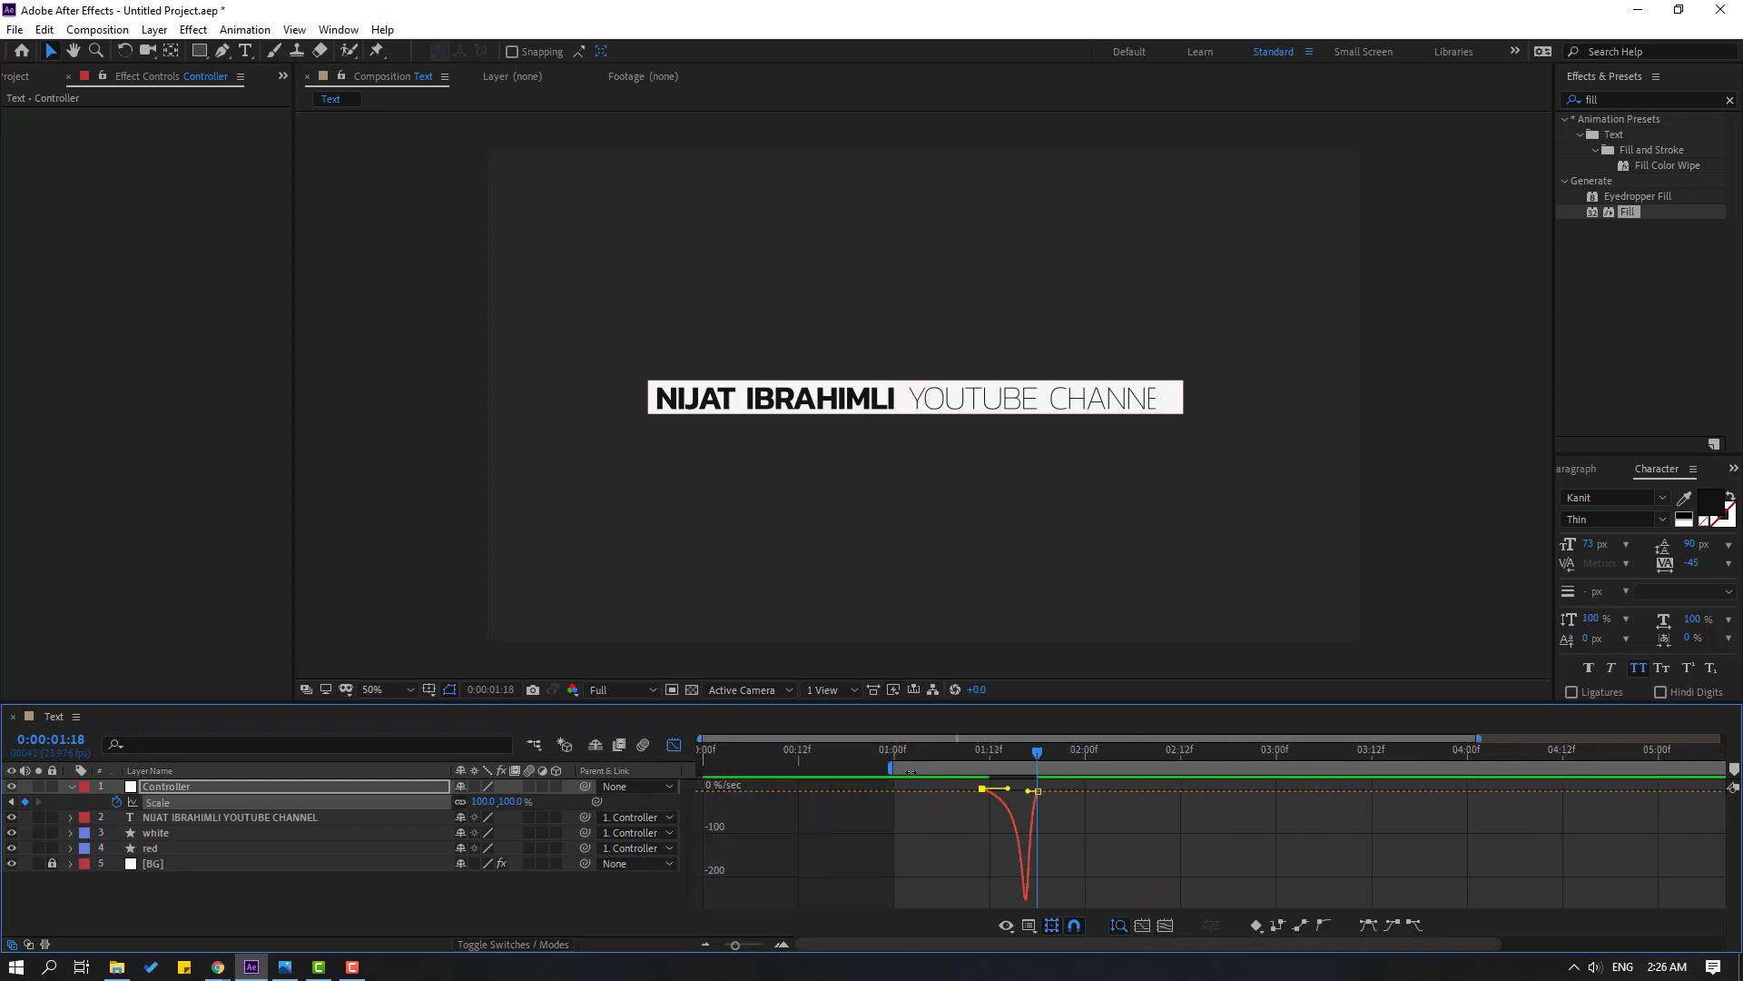
left_click(673, 744)
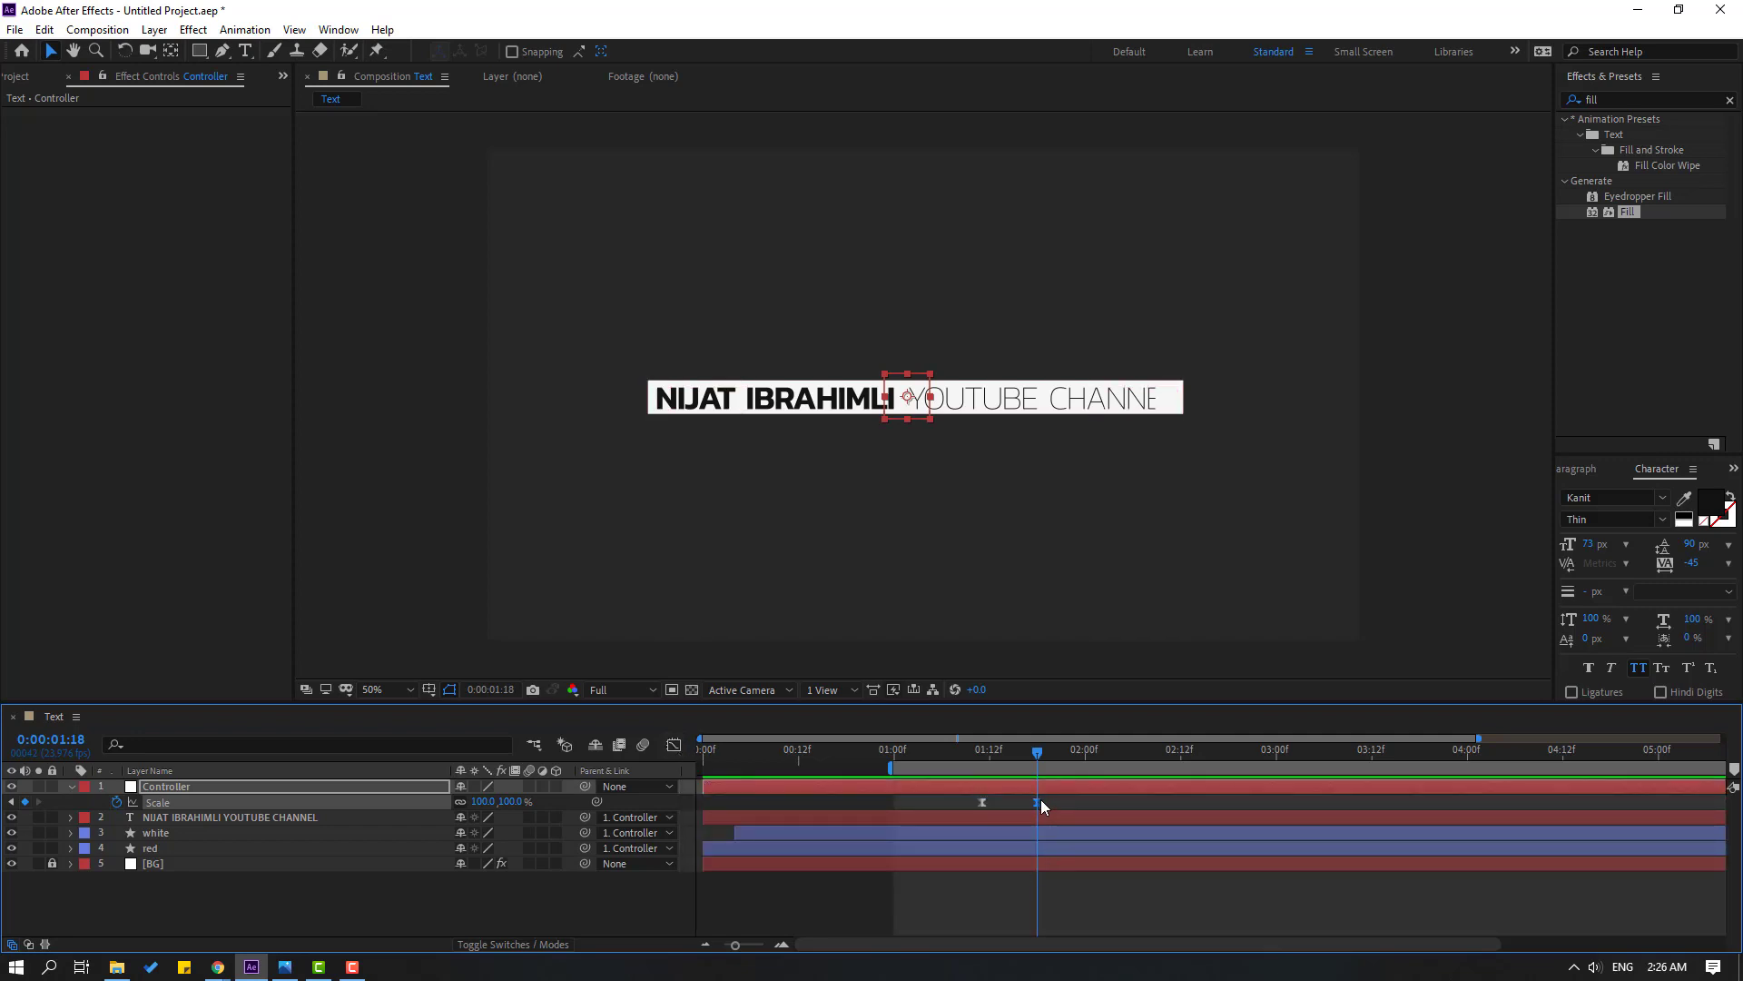
Move the 100% Scale keyframe to about 02:09 and preview the result
left_click_drag(1037, 802, 1133, 802)
key("space")
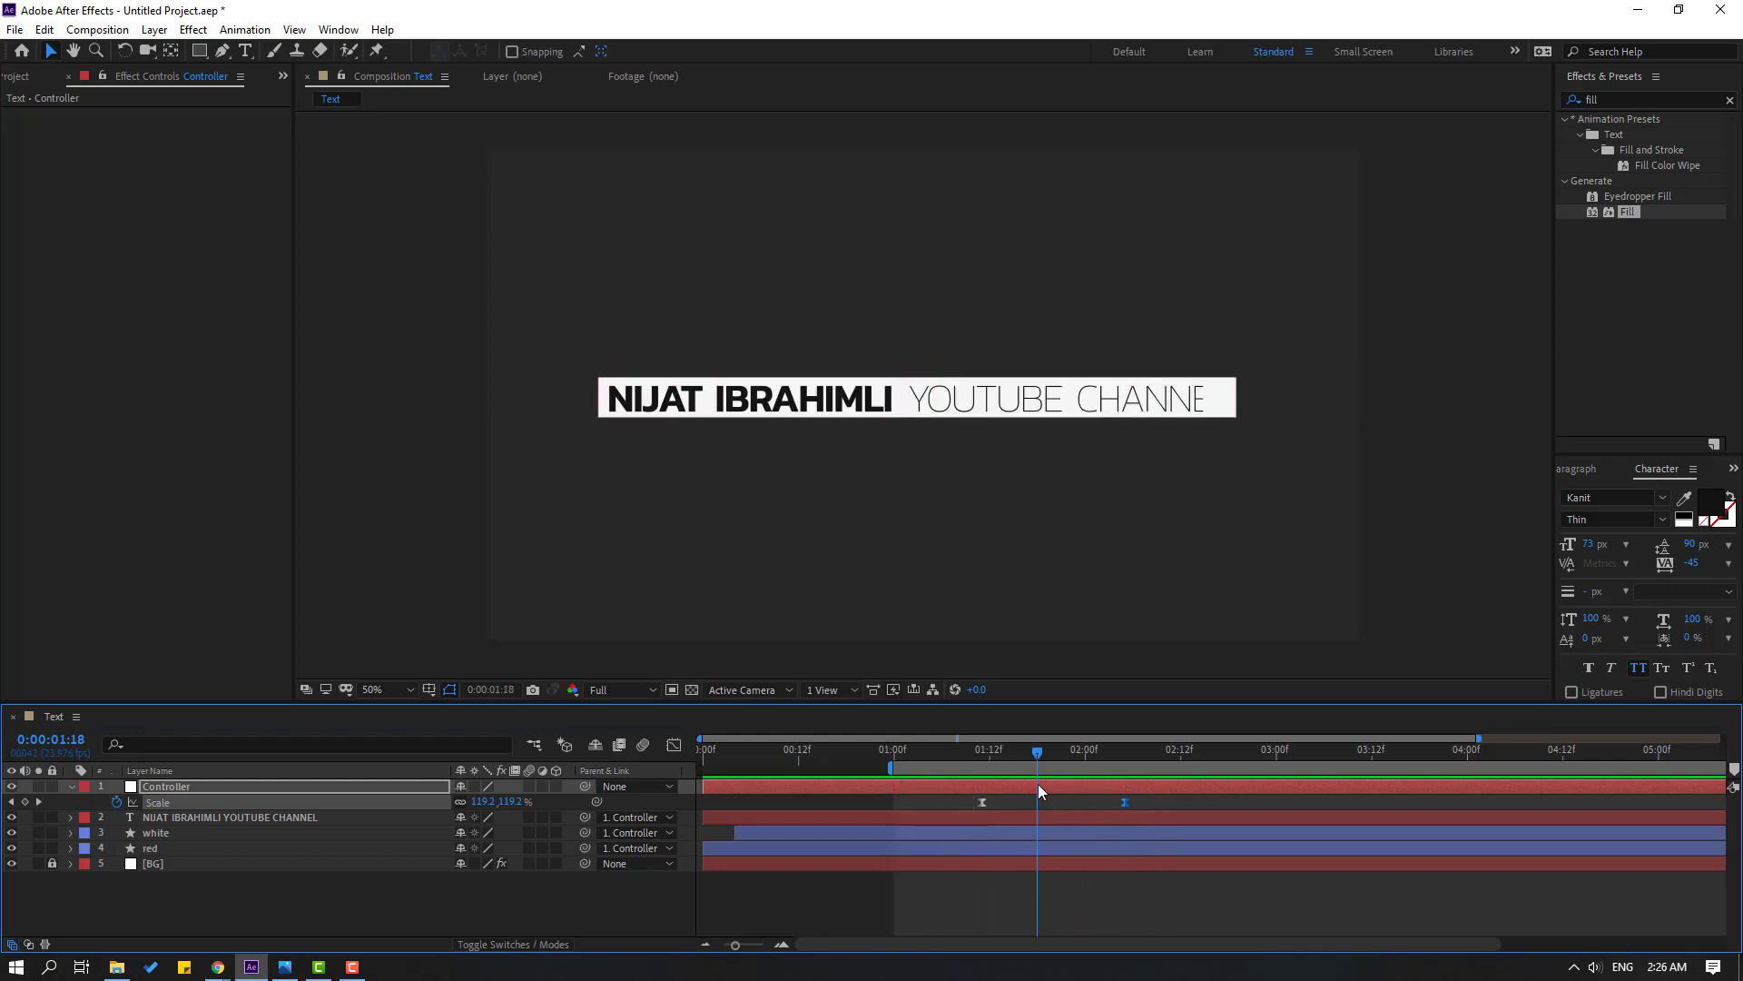
key("space")
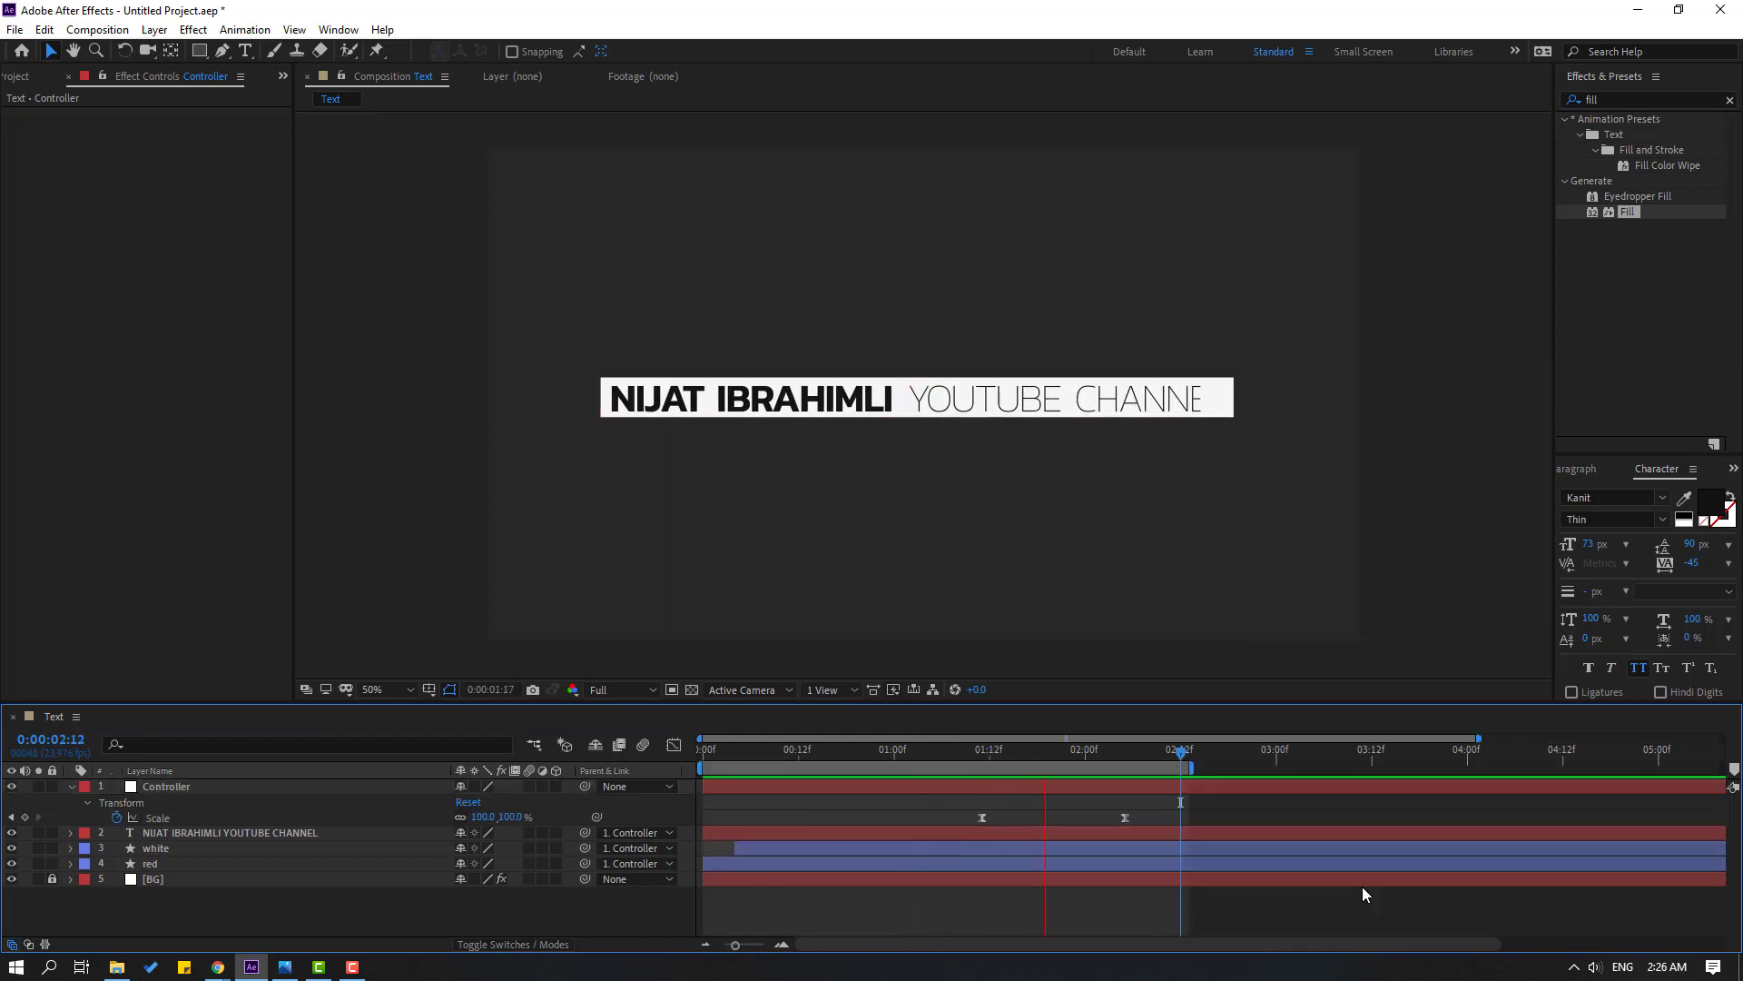